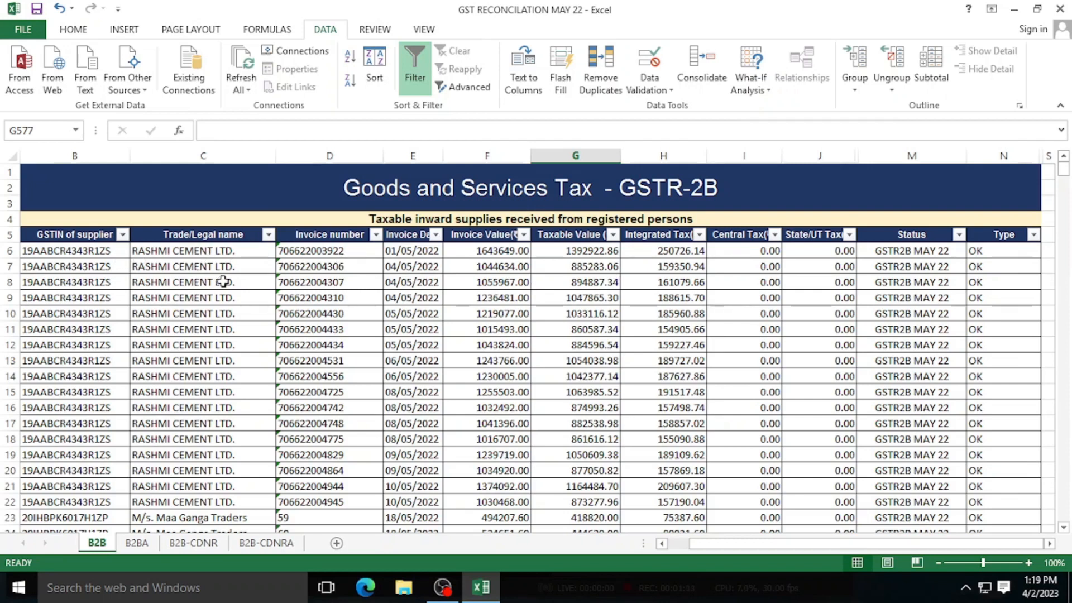
click(87, 252)
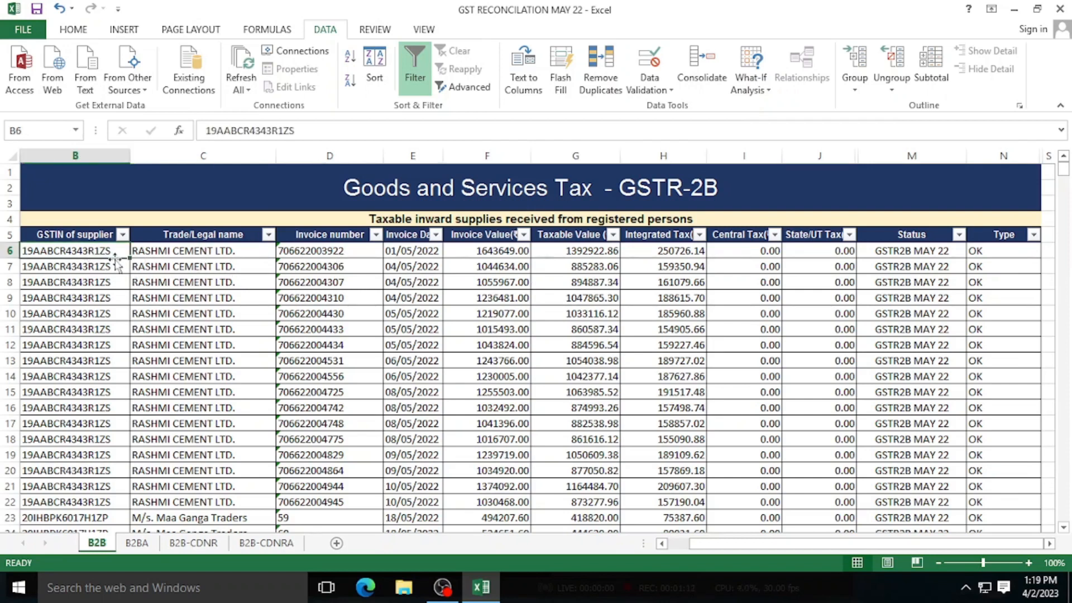
click(217, 253)
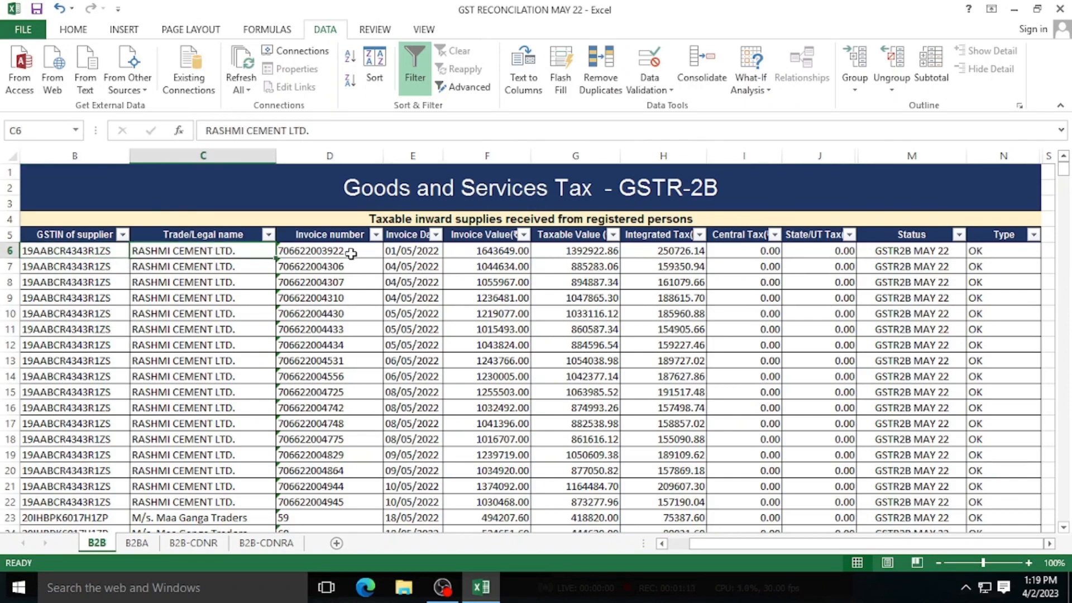
click(350, 252)
click(417, 251)
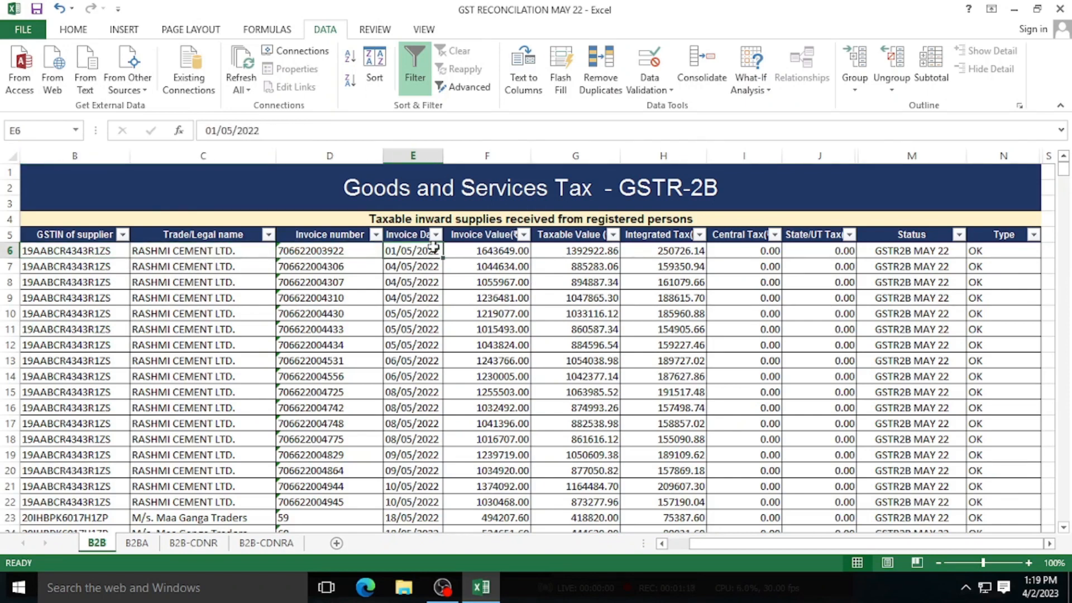
click(510, 252)
click(594, 256)
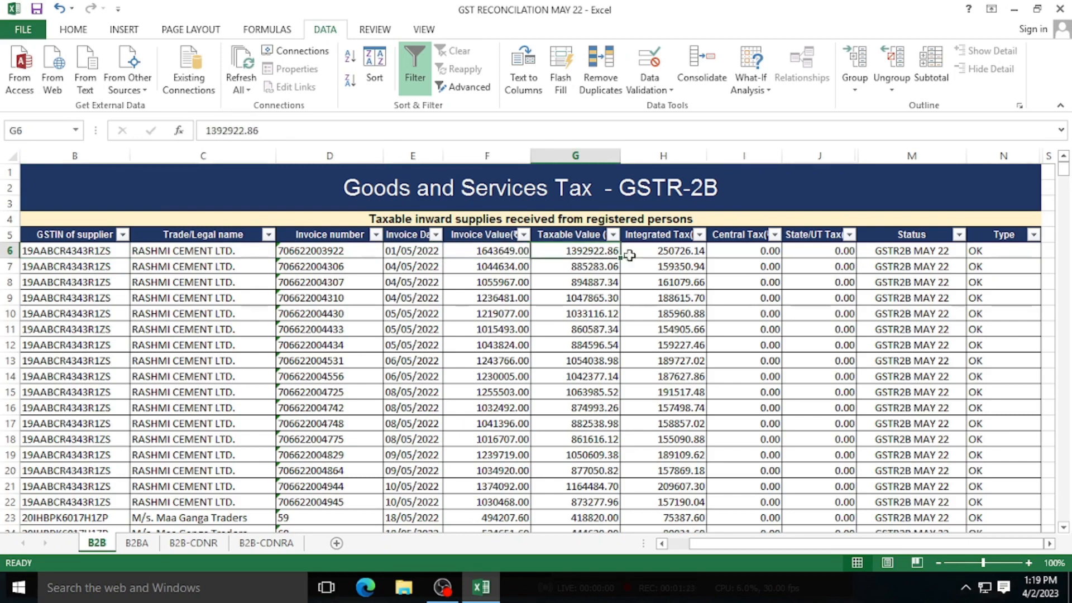
click(669, 251)
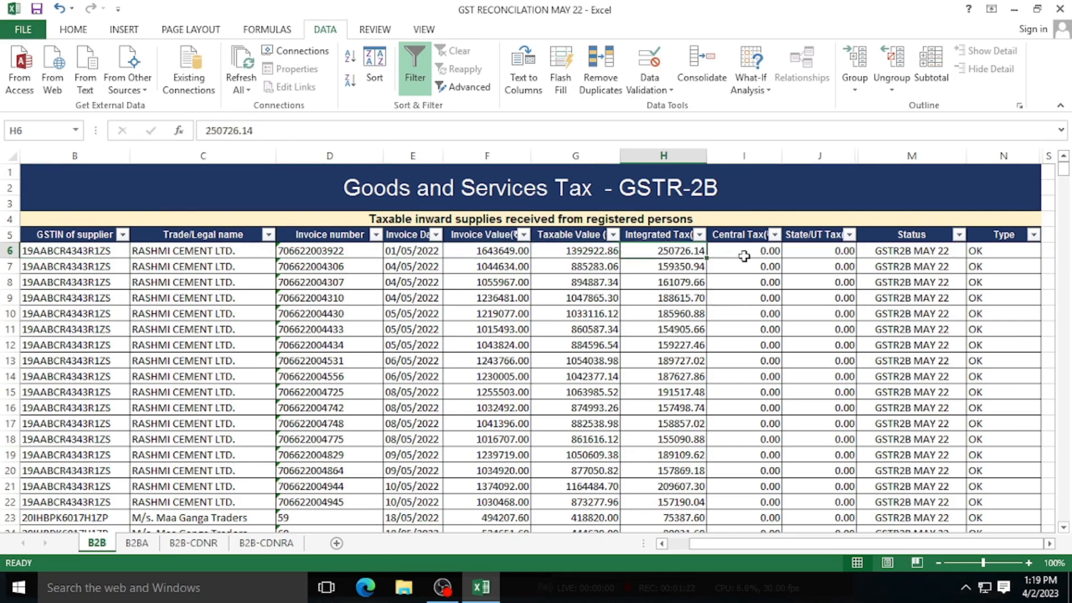
click(744, 251)
click(825, 255)
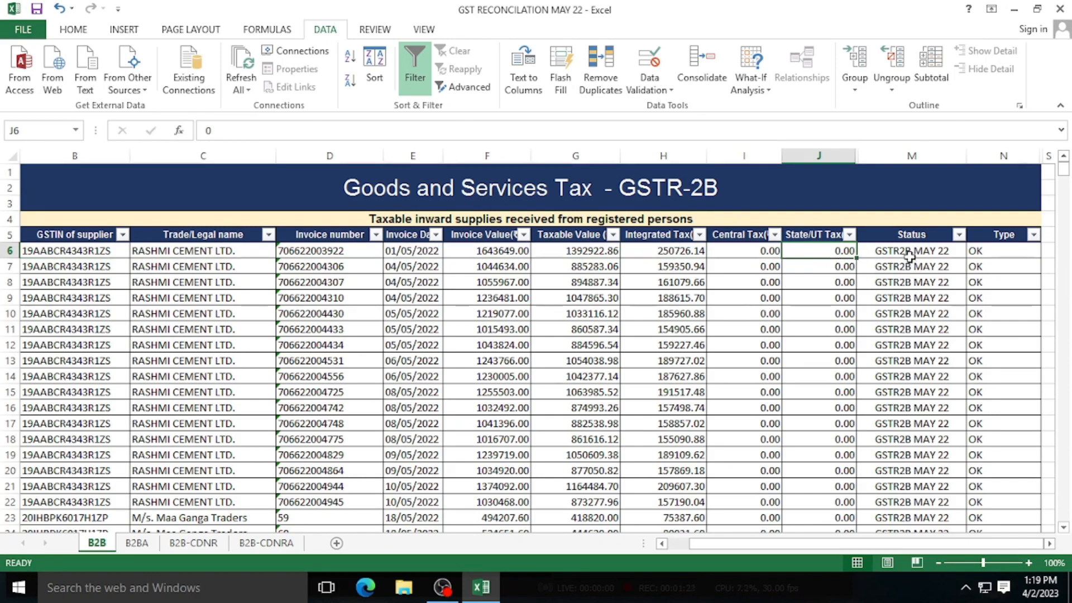
click(912, 237)
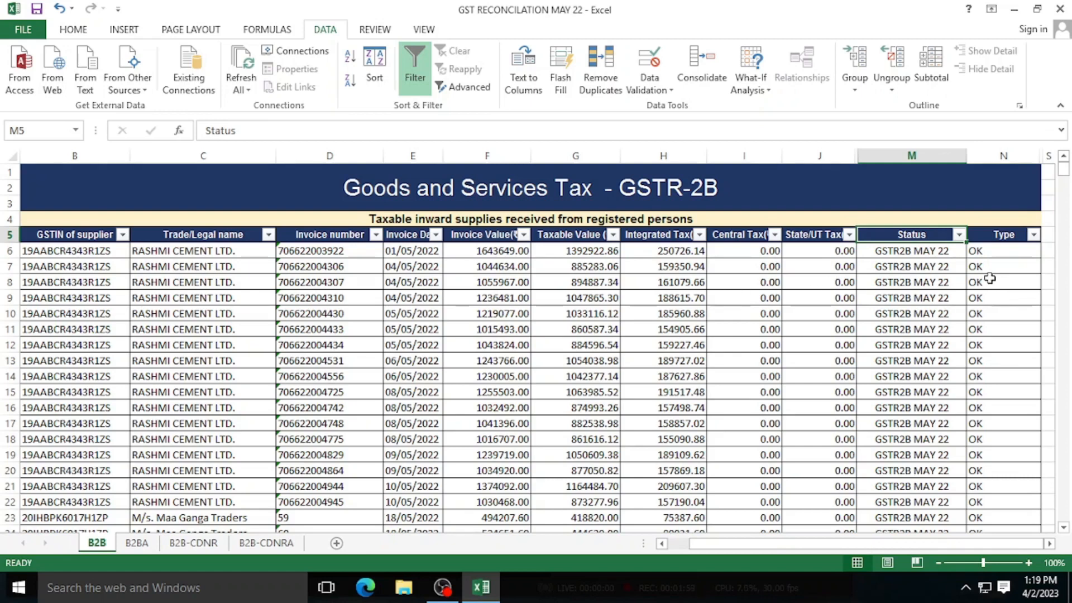
- Scroll the B2B sheet to rows 322–323 to find the last GSTR2B MAY 22 row and the first TALLY MAY 22 row
scroll(909, 264, down, 3)
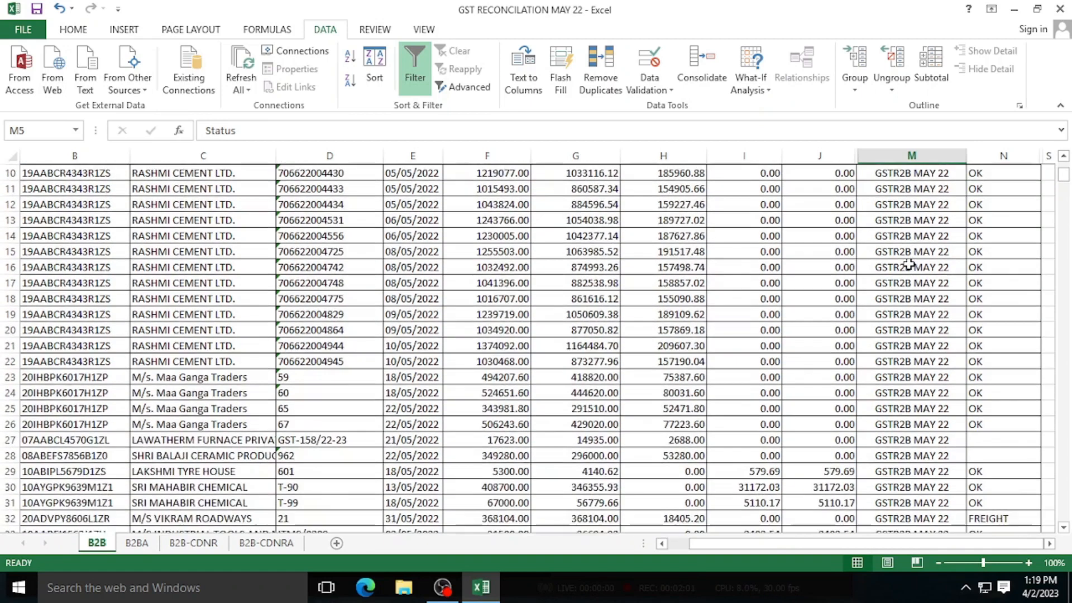
scroll(909, 265, down, 6)
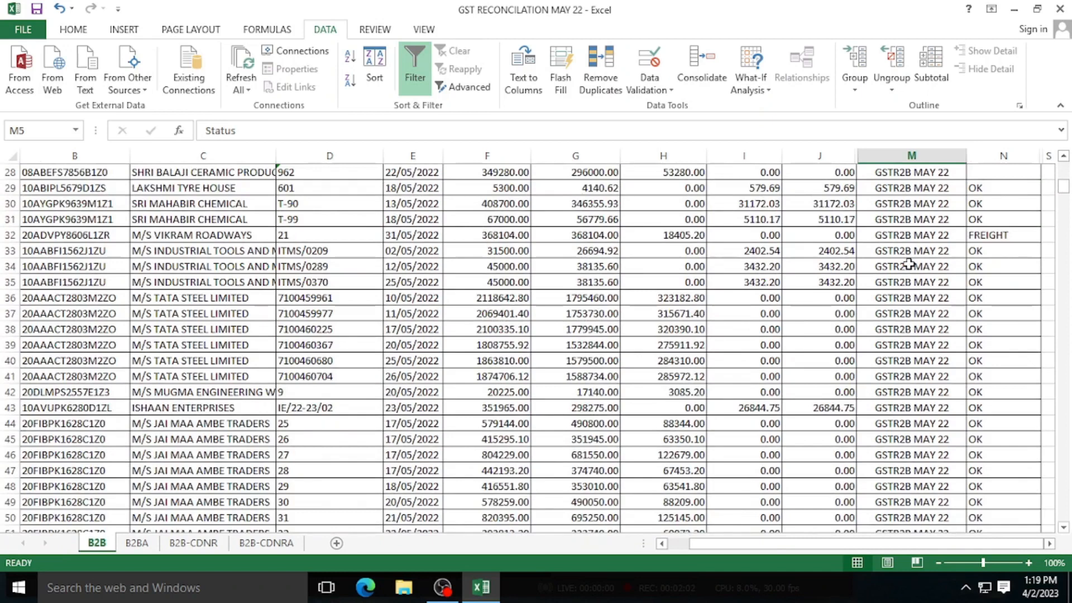
scroll(909, 264, down, 12)
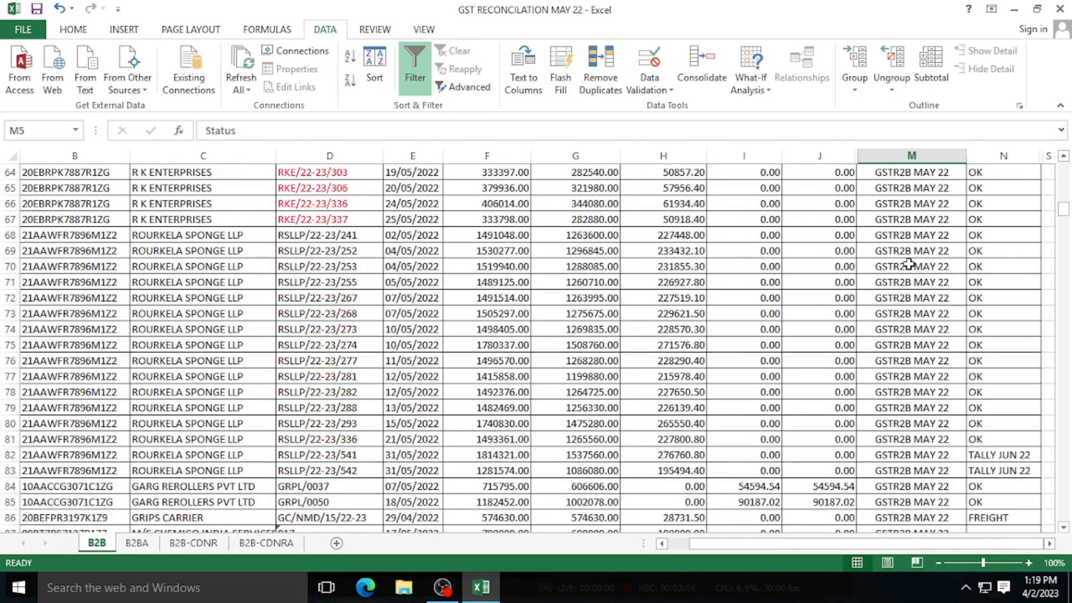
scroll(909, 265, down, 15)
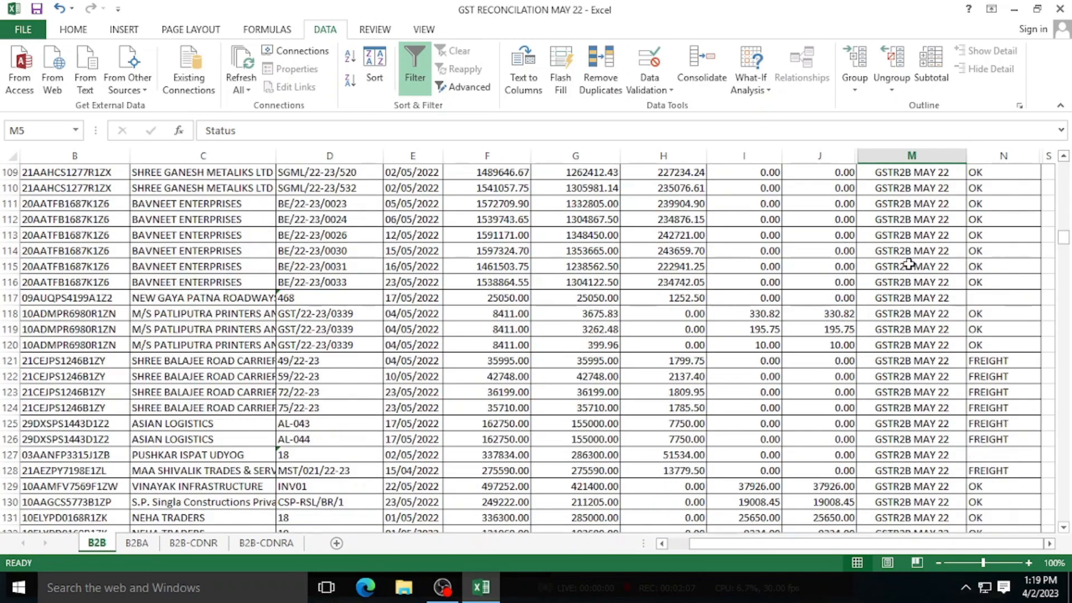
scroll(909, 265, down, 13)
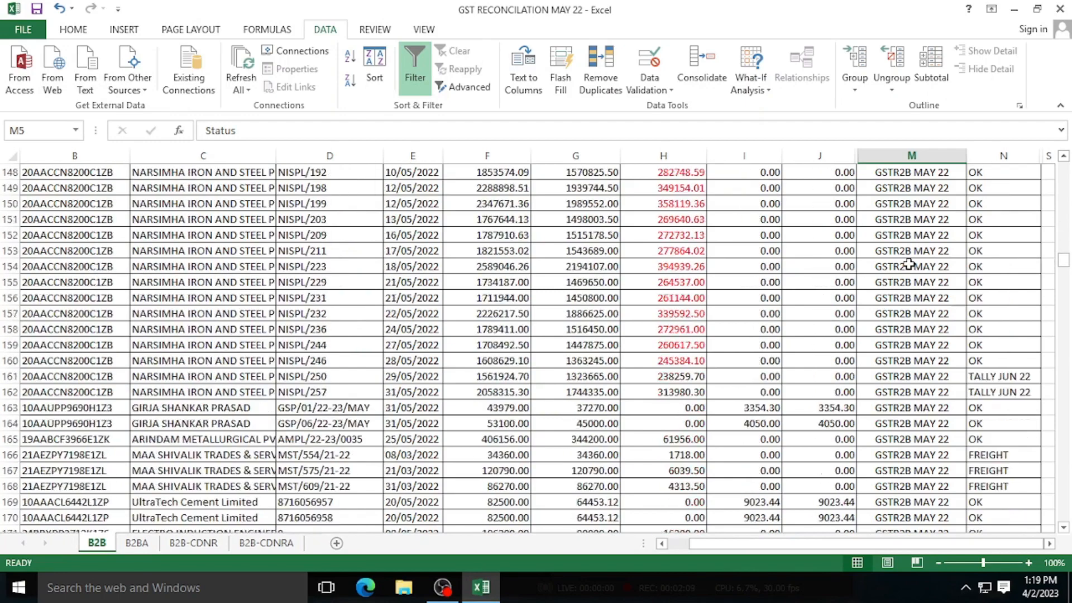
scroll(909, 265, down, 4)
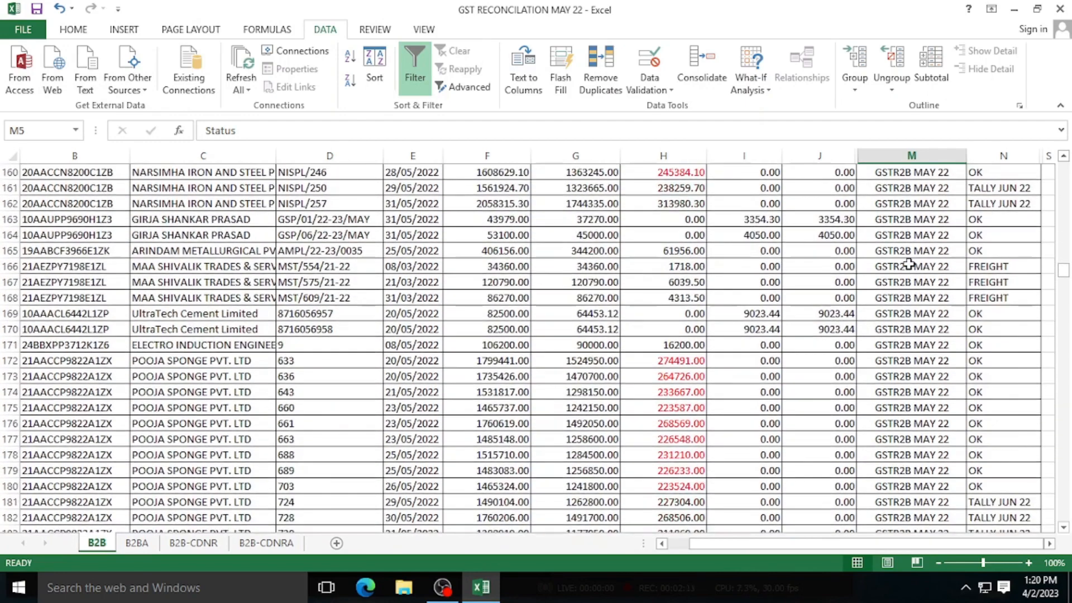
scroll(909, 264, down, 7)
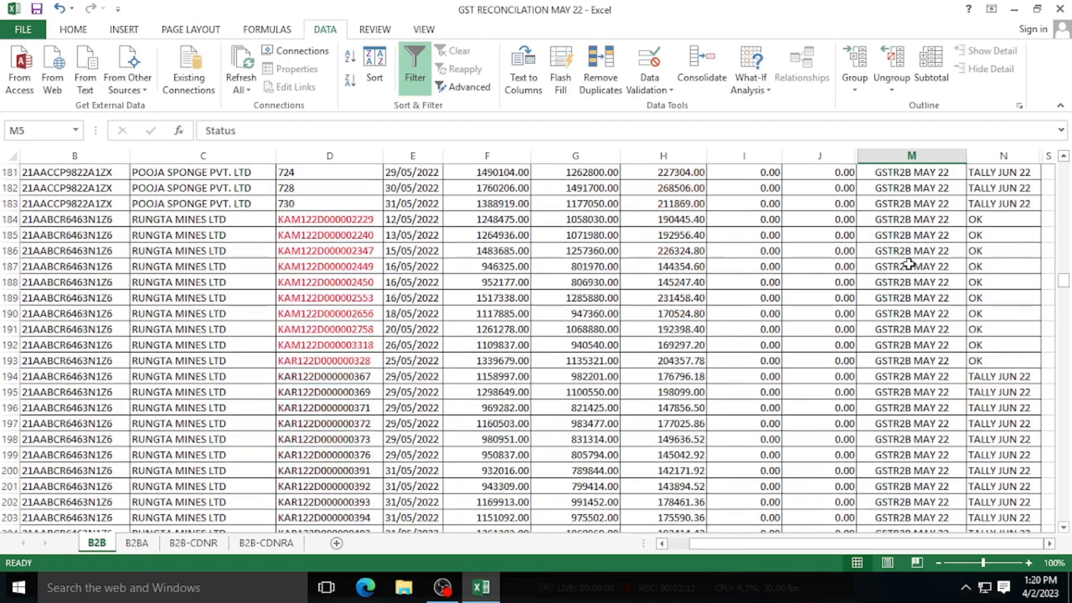
scroll(909, 264, down, 9)
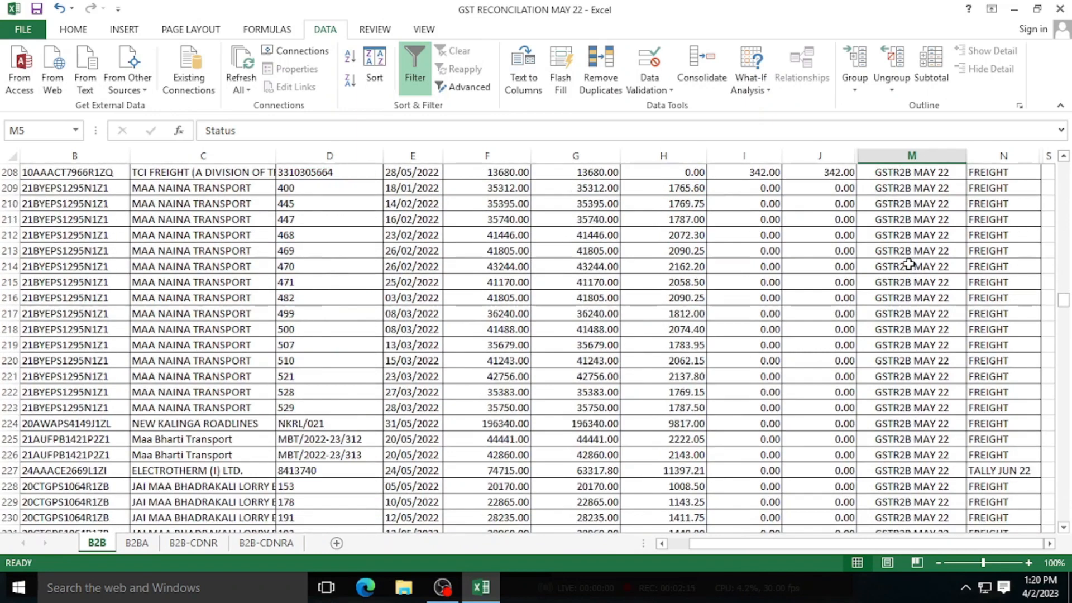
scroll(909, 265, down, 8)
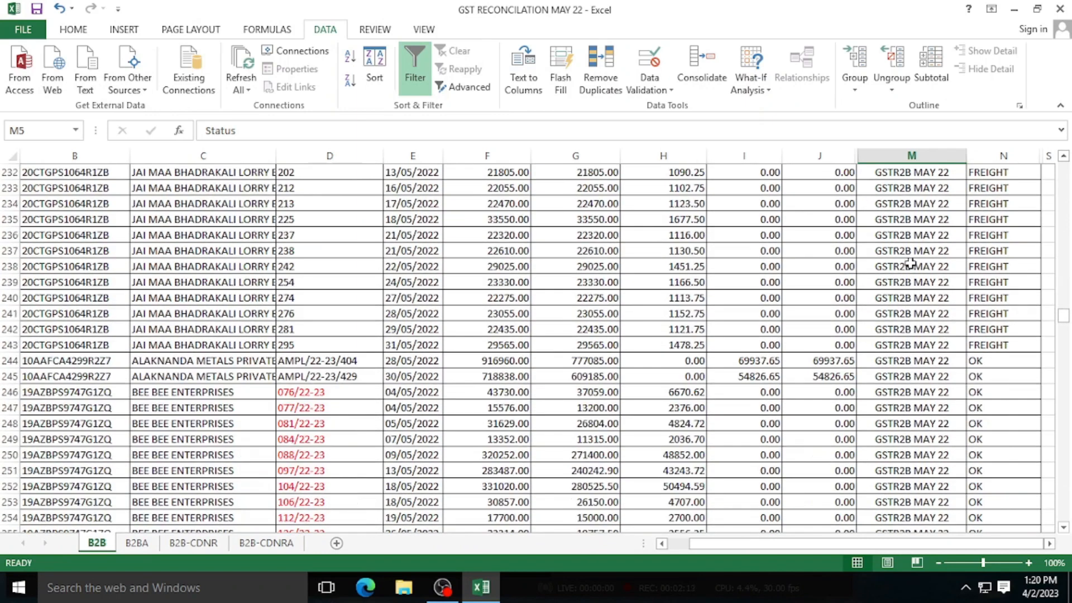
scroll(899, 376, down, 3)
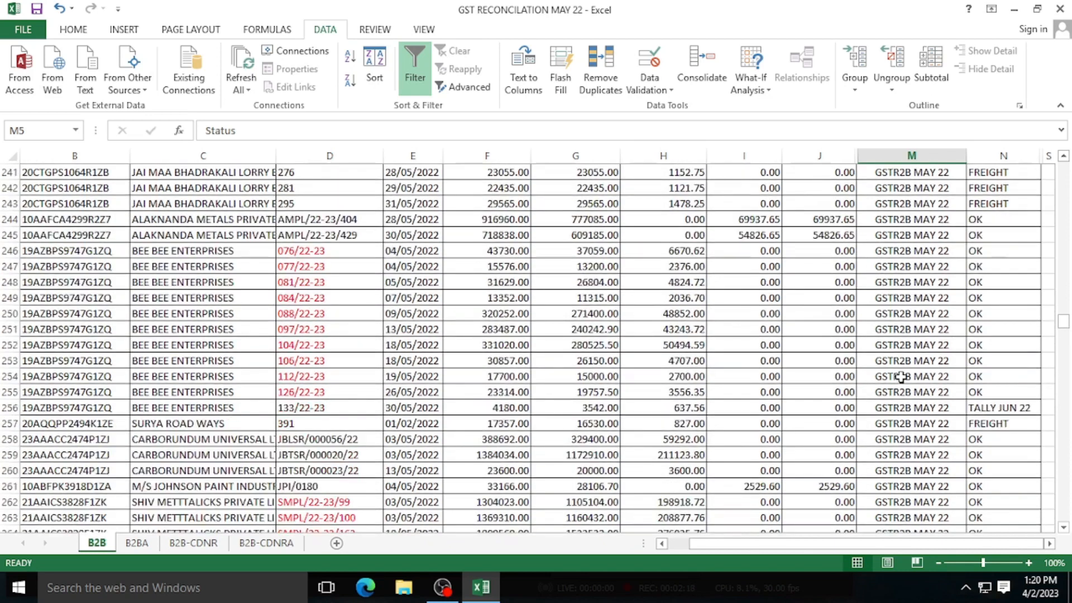
scroll(901, 377, down, 20)
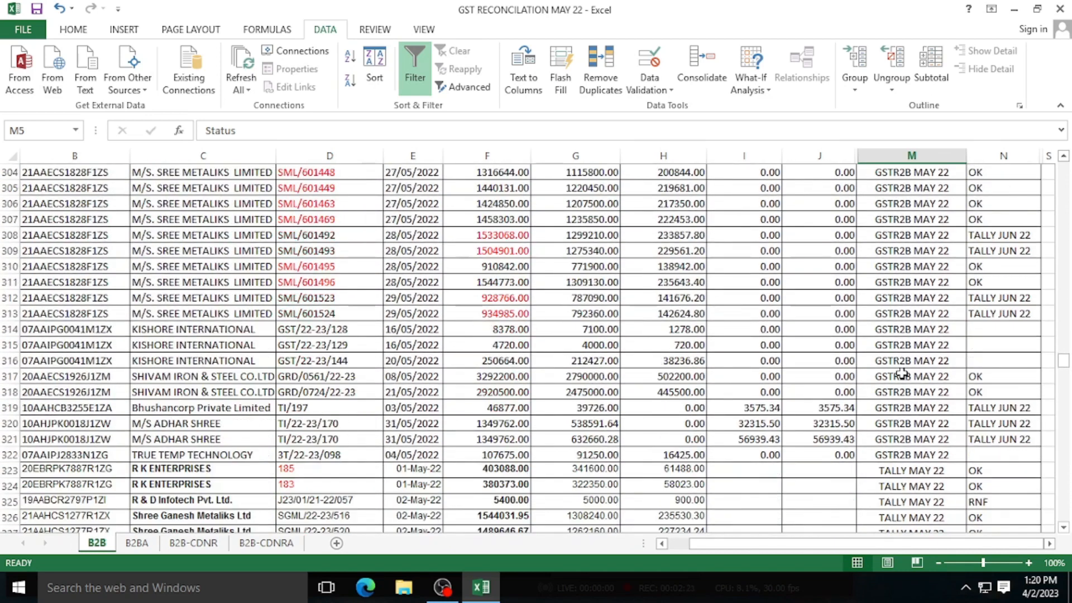
scroll(902, 374, down, 3)
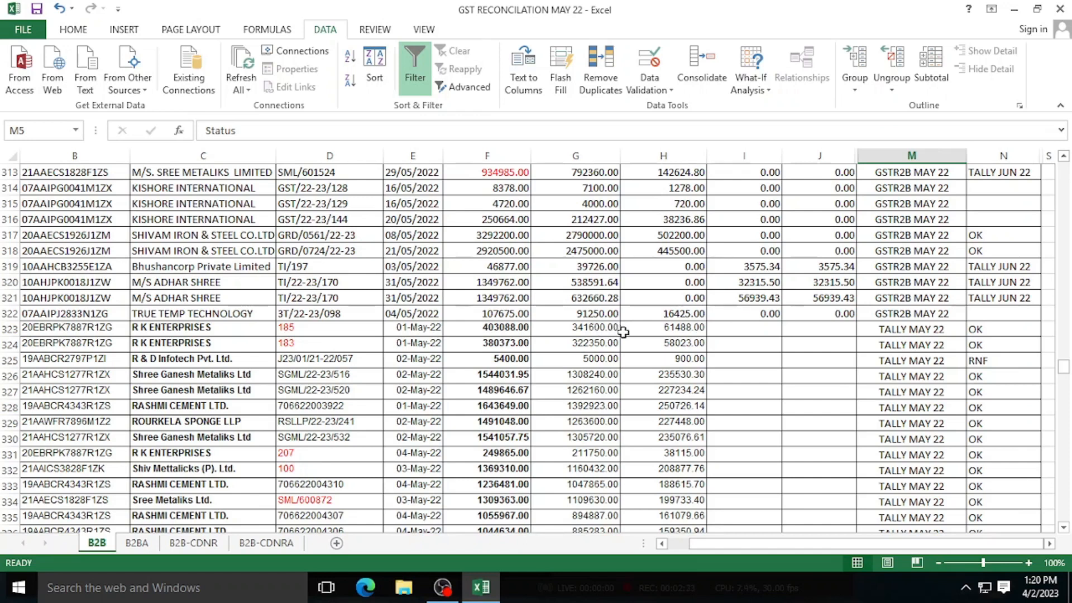
scroll(654, 346, down, 1)
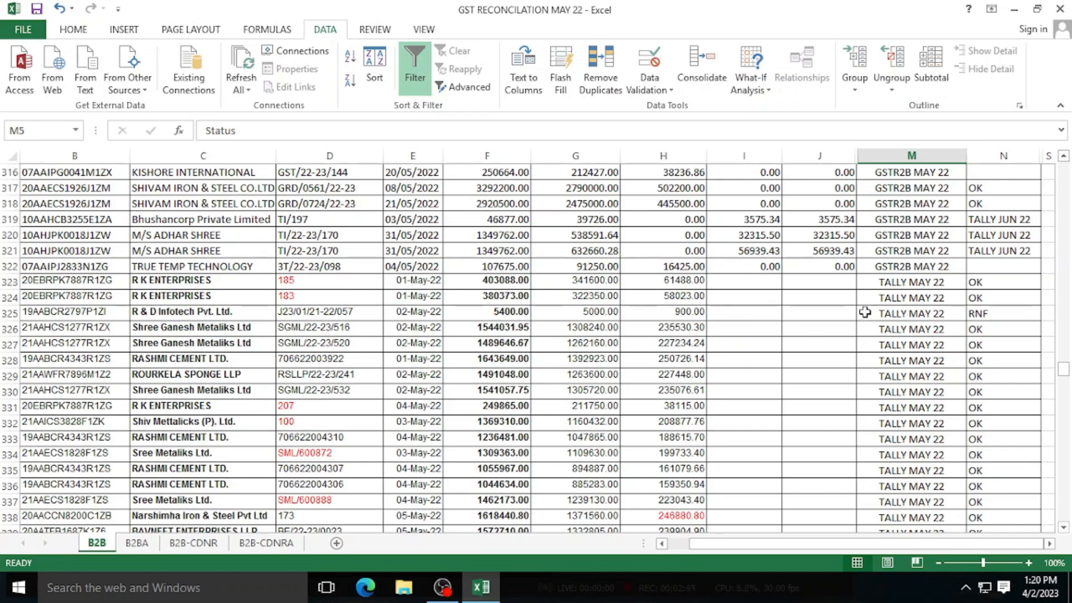
click(911, 271)
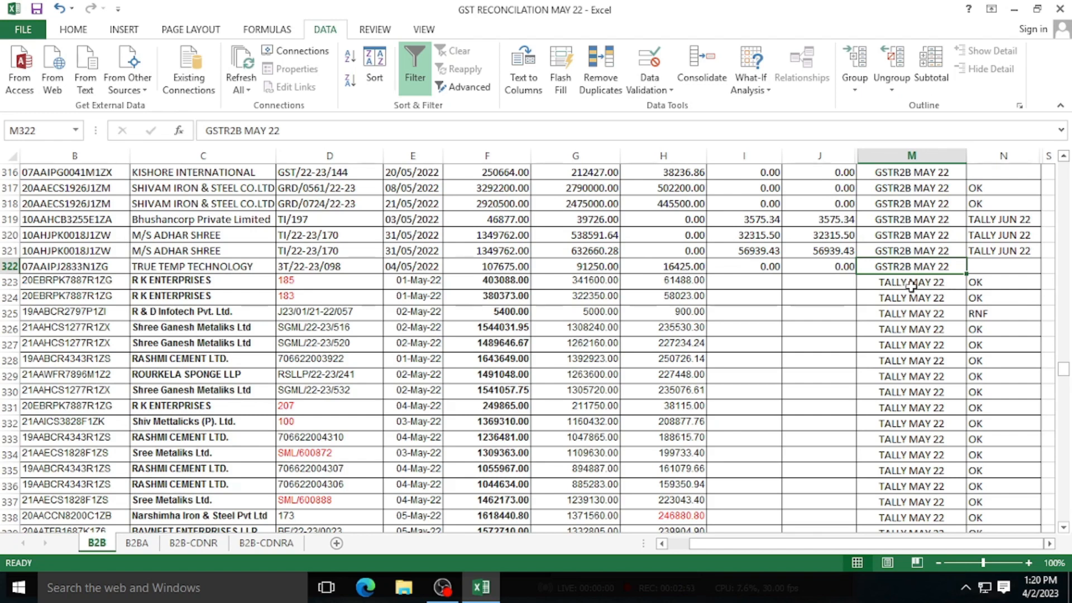
click(912, 286)
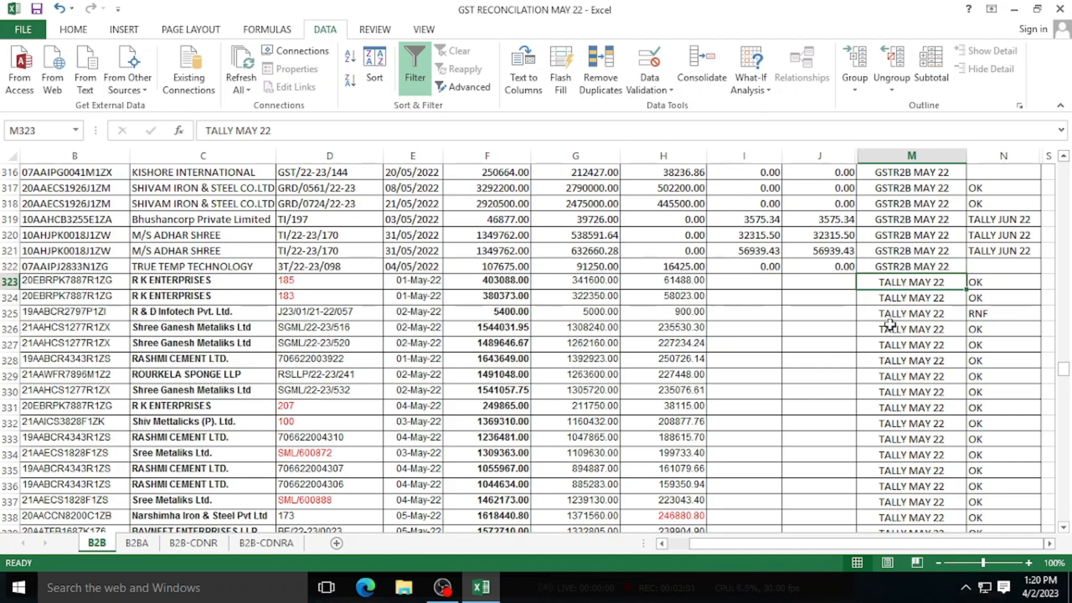
- Scroll the B2B sheet back up to row 1, showing the GSTR-2B title and filter header row
scroll(890, 324, down, 8)
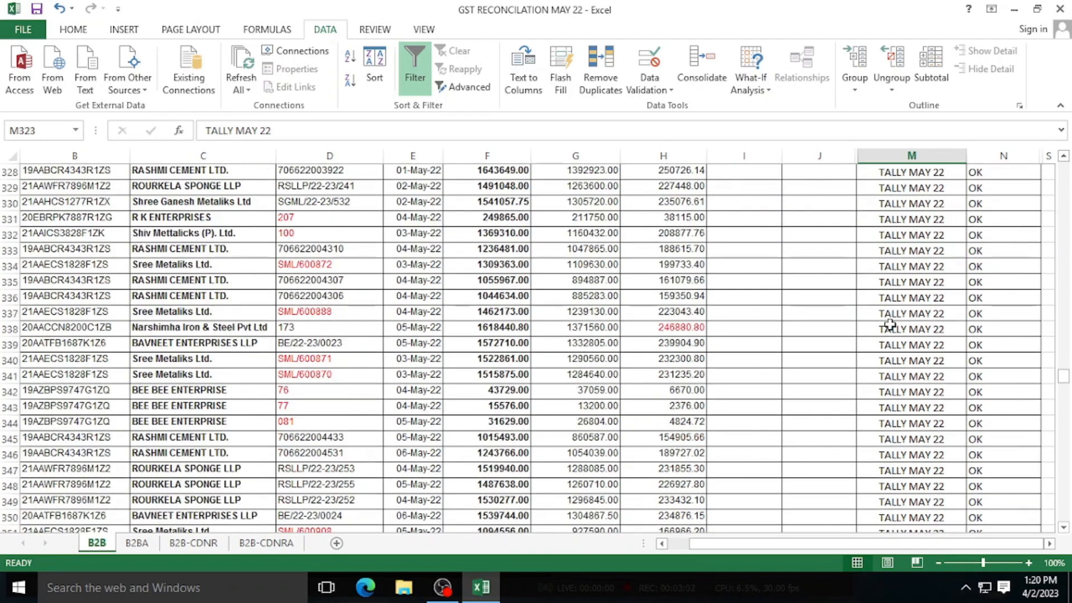
scroll(889, 325, down, 16)
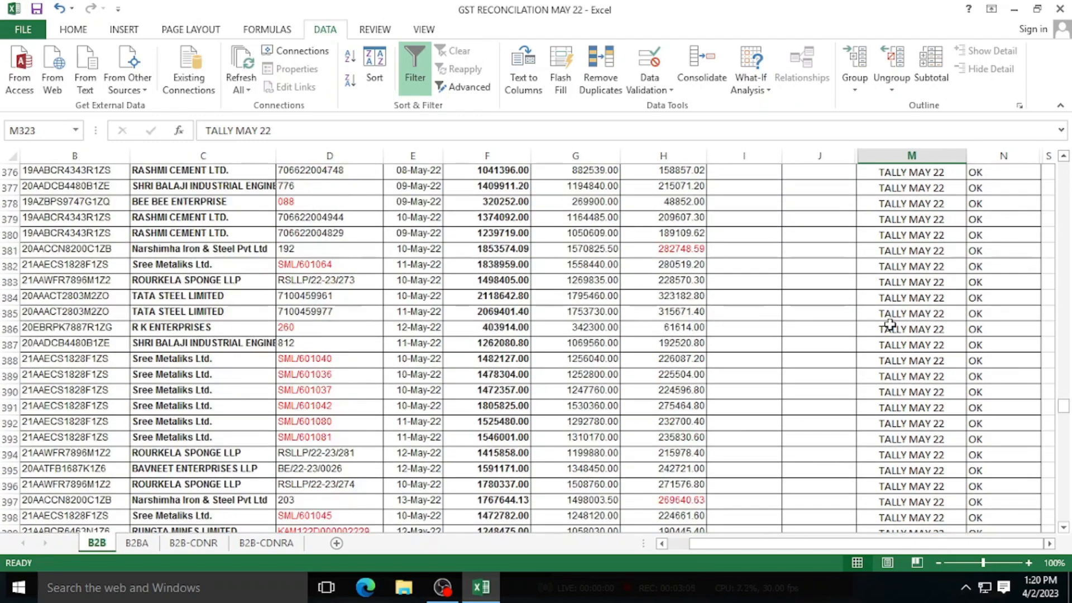
scroll(890, 324, down, 19)
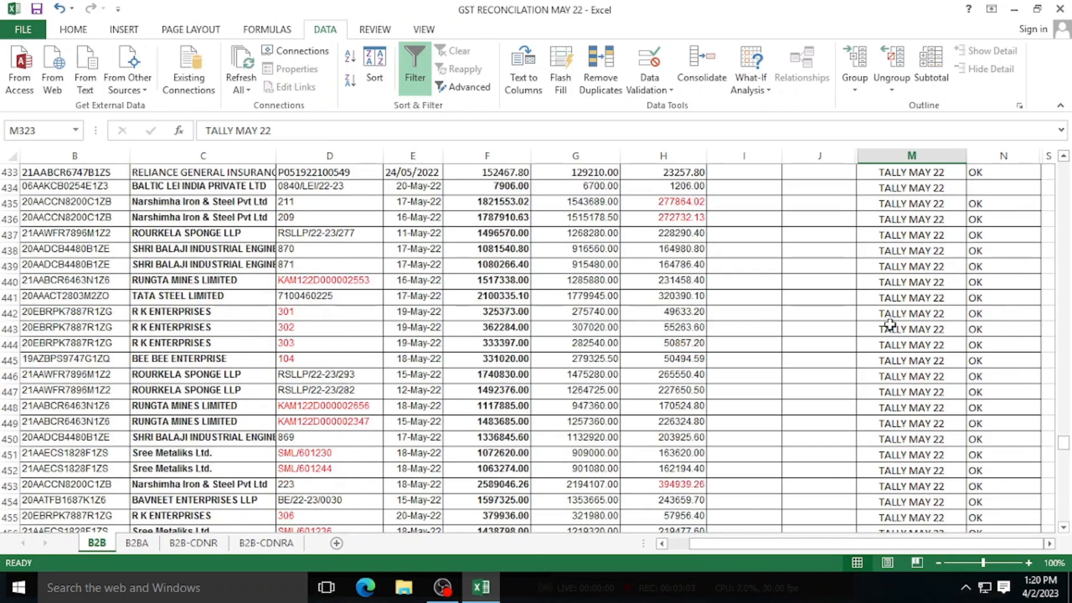
scroll(889, 325, down, 20)
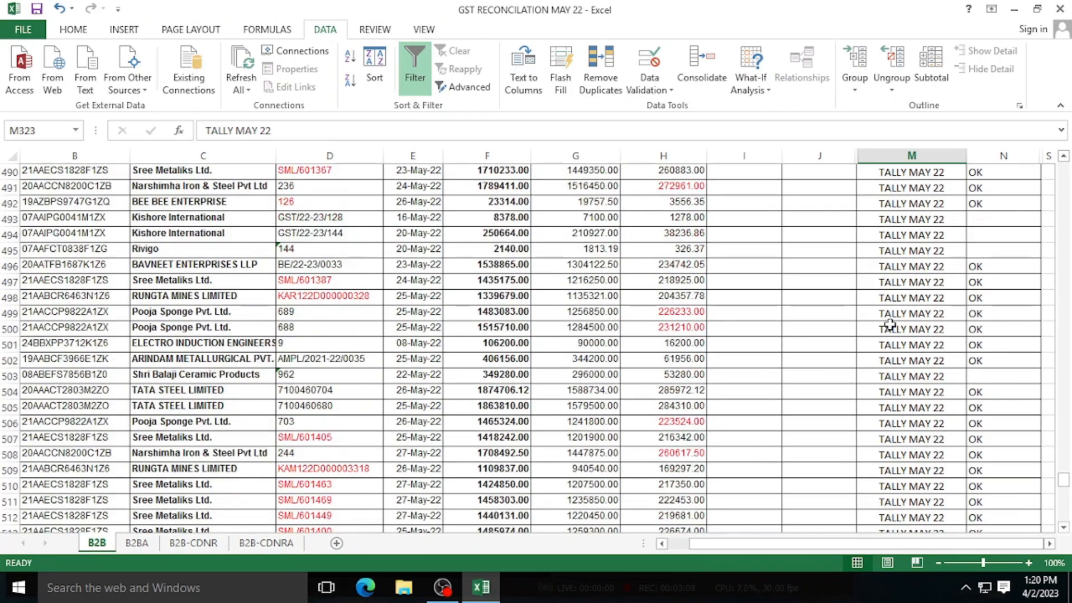
scroll(889, 324, down, 16)
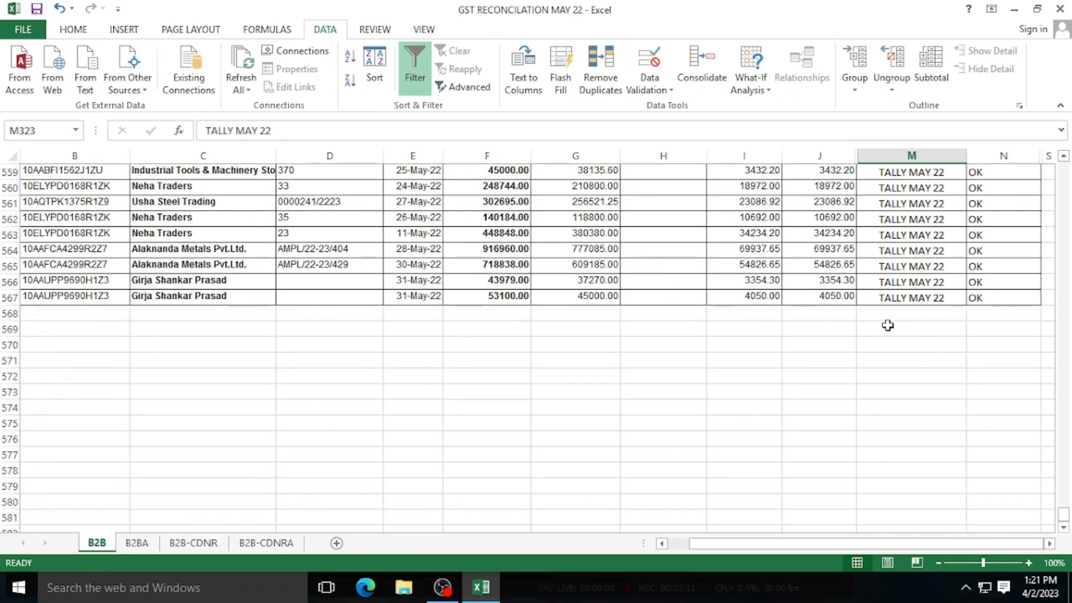
scroll(888, 325, up, 20)
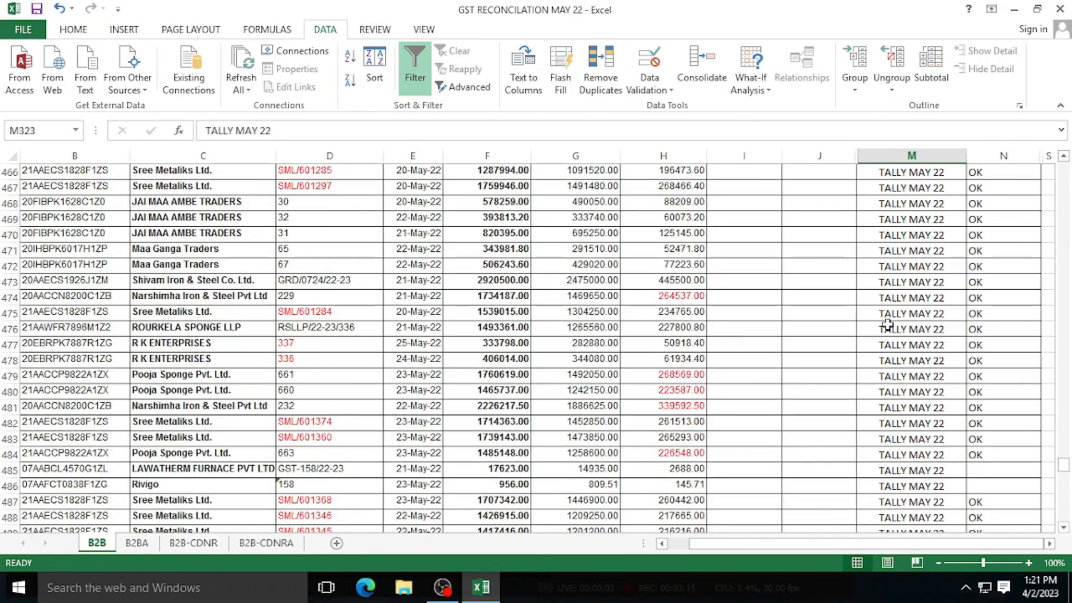
scroll(888, 325, up, 20)
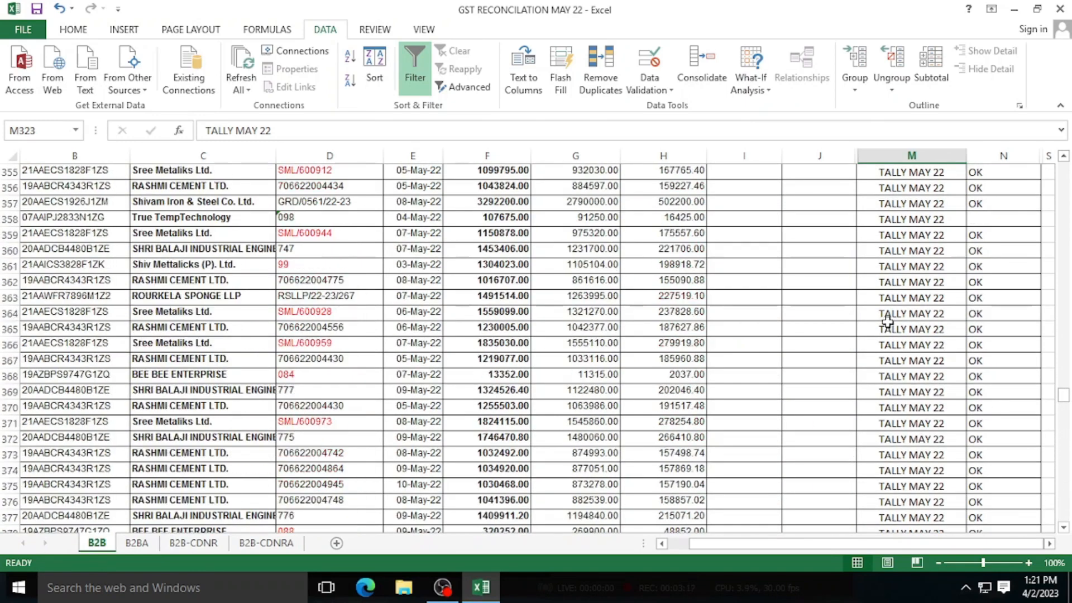
scroll(887, 322, up, 20)
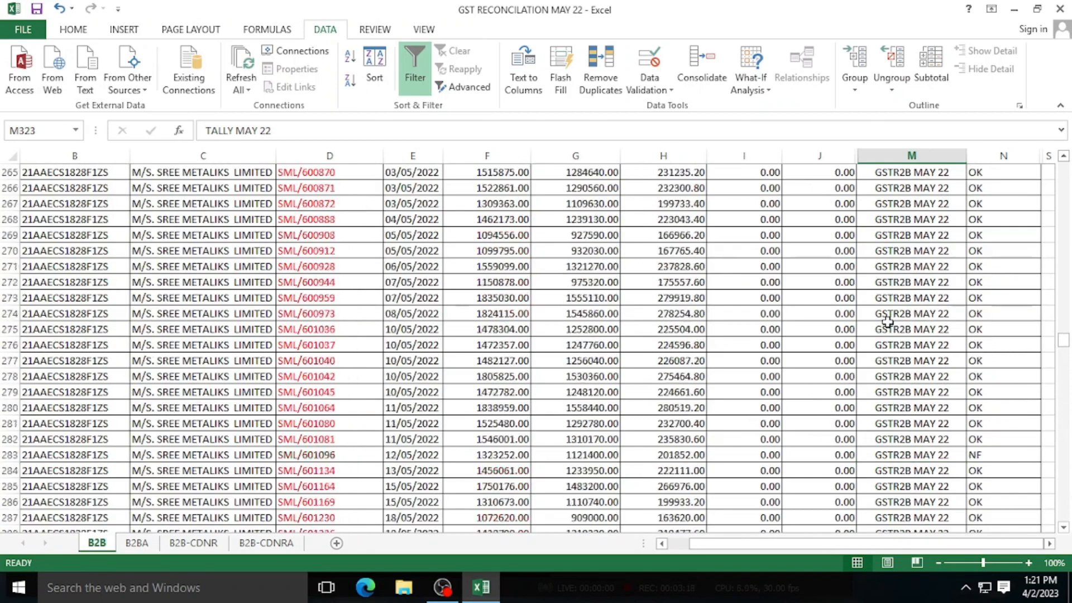
scroll(888, 323, up, 20)
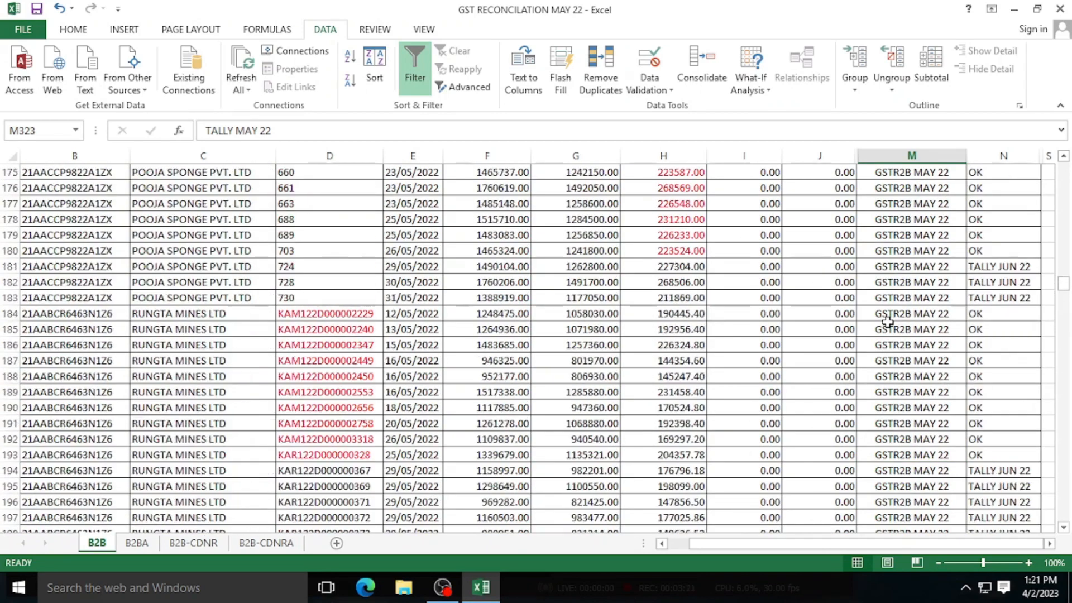
scroll(888, 322, up, 20)
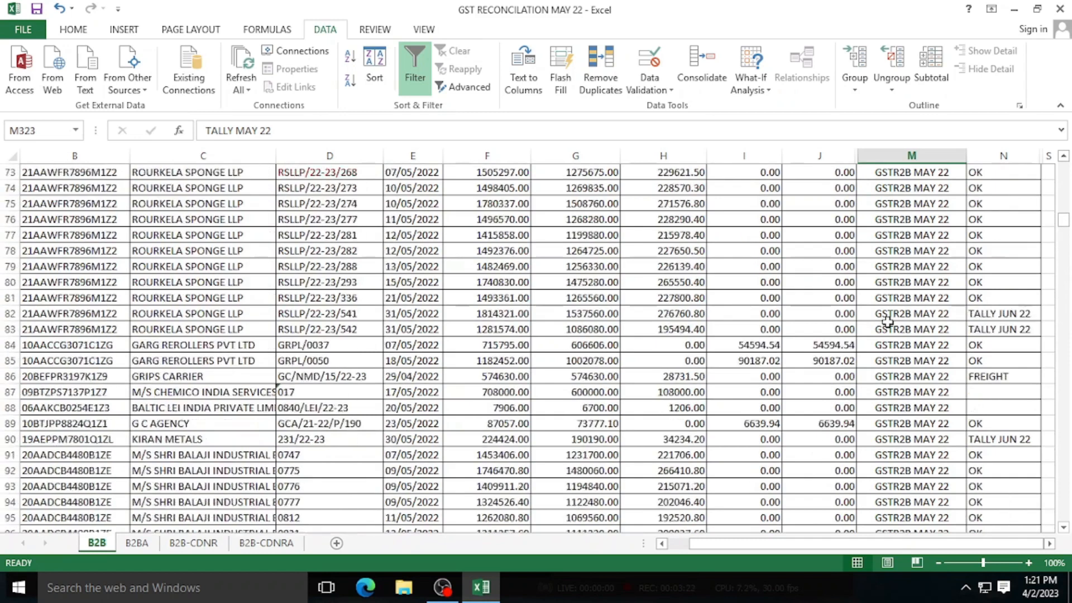
scroll(888, 322, up, 20)
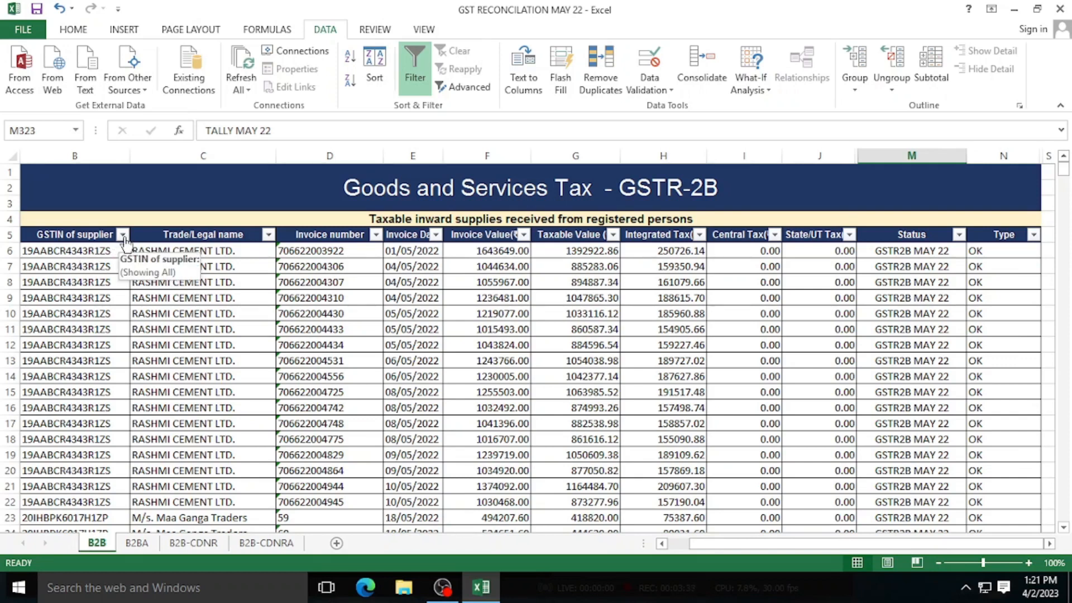
- Filter the GSTIN of supplier column to only the first GSTIN, Pushkar Ispat Udyog (2 of 562 records)
click(123, 235)
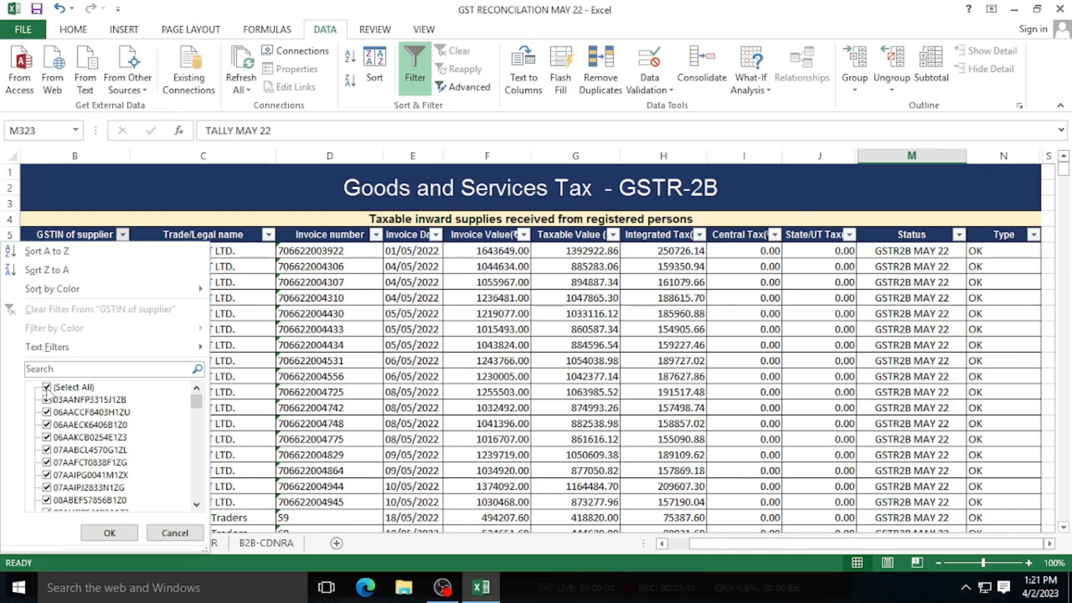
click(47, 388)
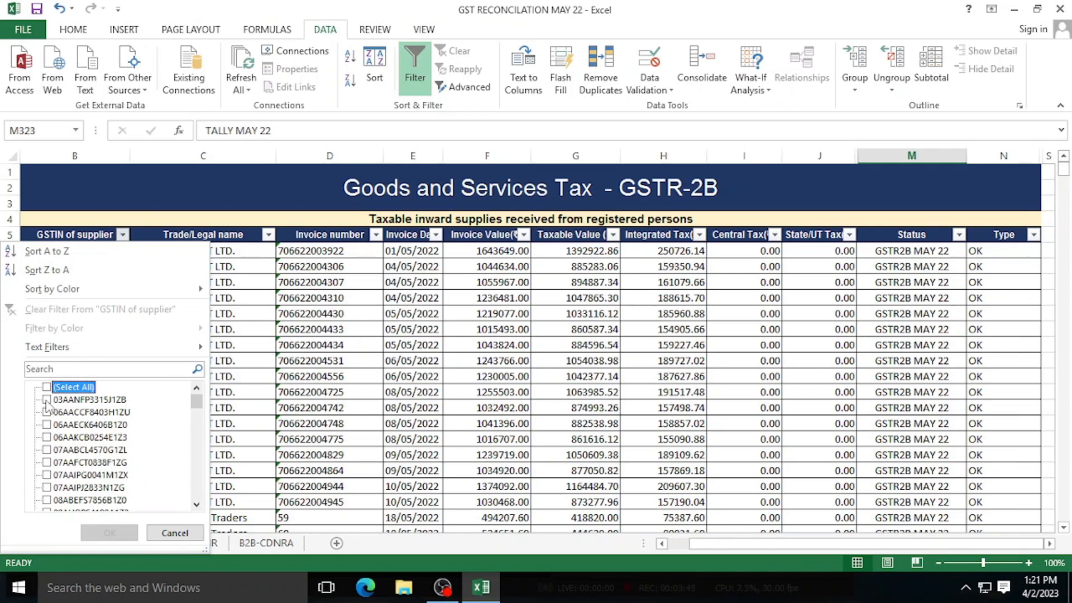
click(47, 400)
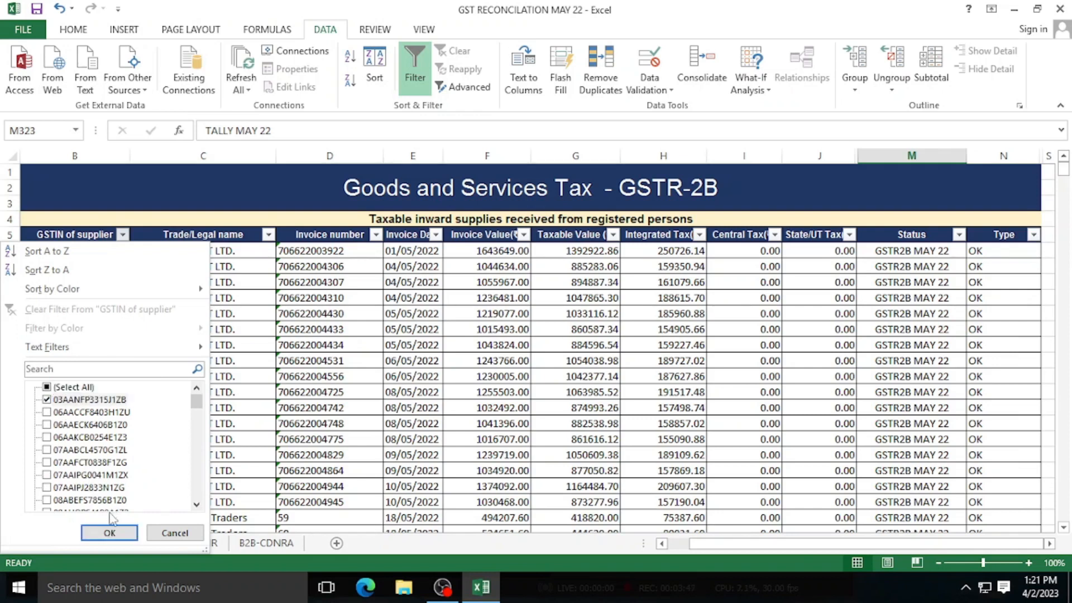
click(109, 533)
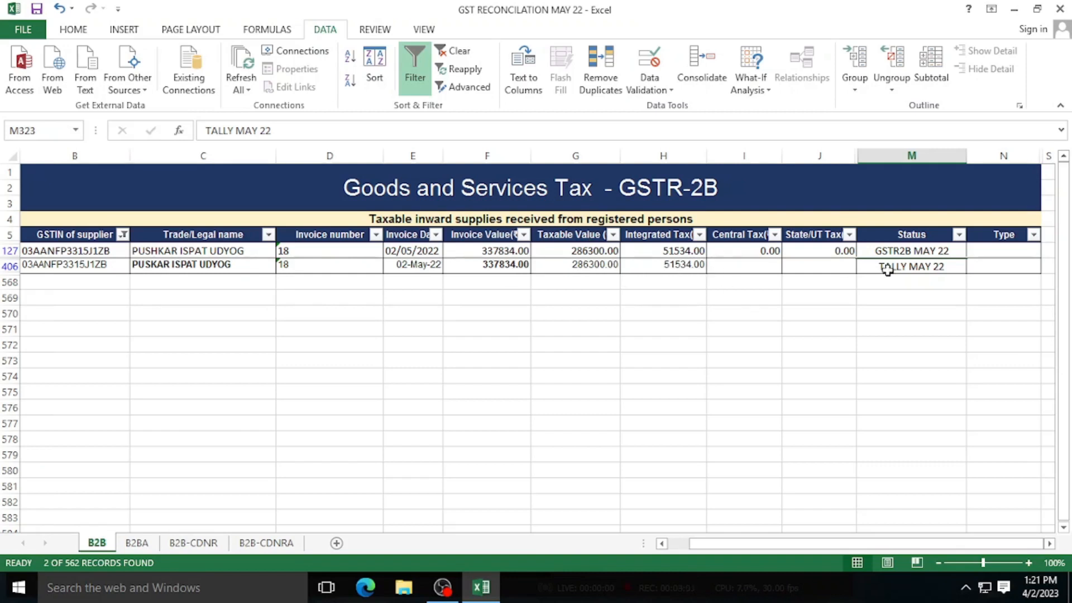
- Enter Type OK in N127 (GSTR2B MAY 22) and N406 (TALLY MAY 22)
click(940, 252)
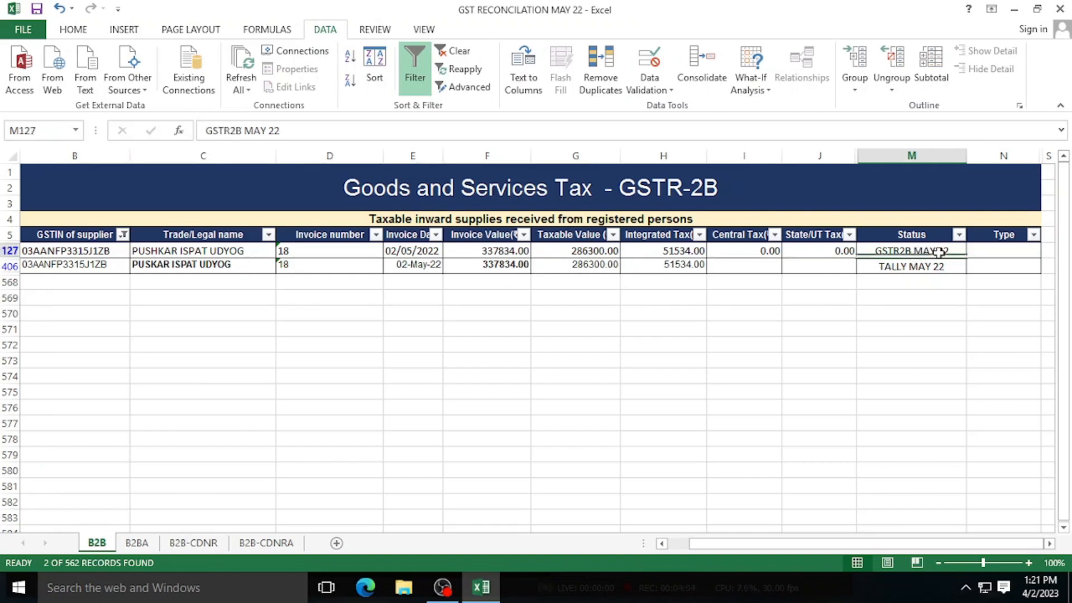
click(916, 268)
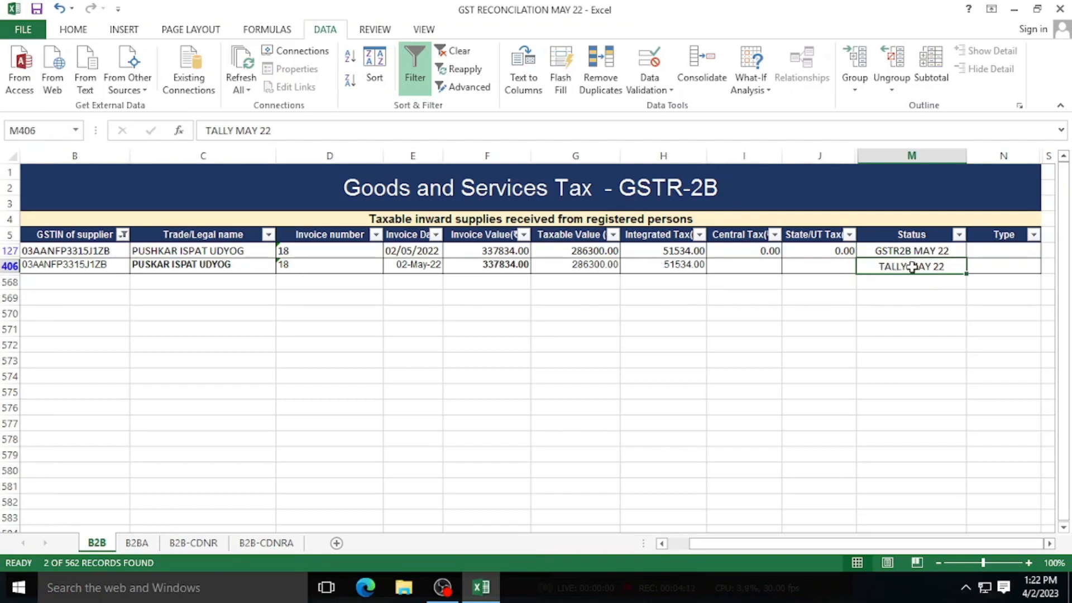
click(911, 251)
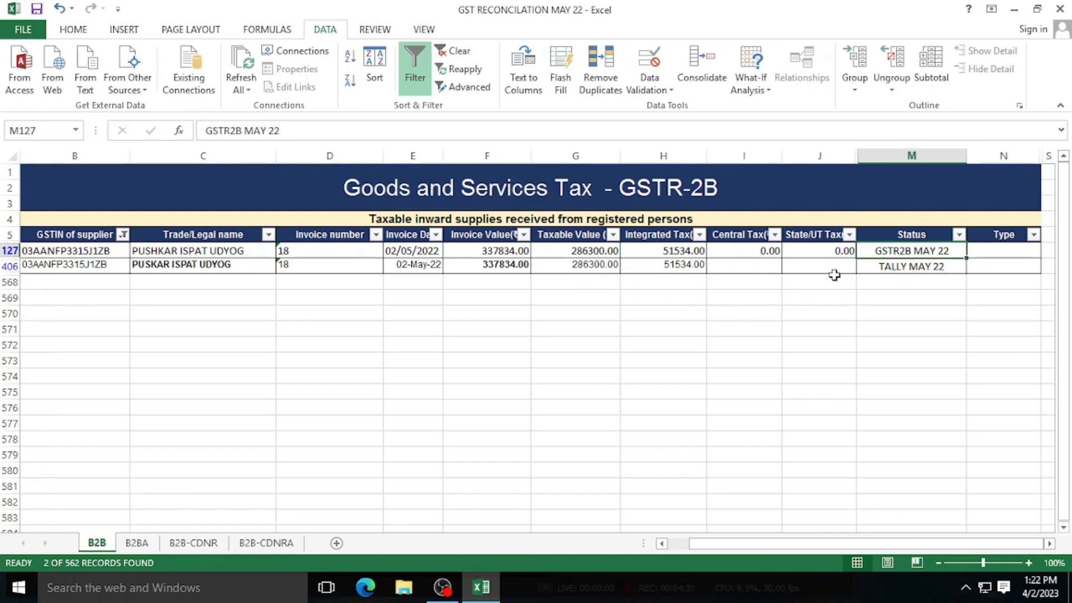
click(1002, 250)
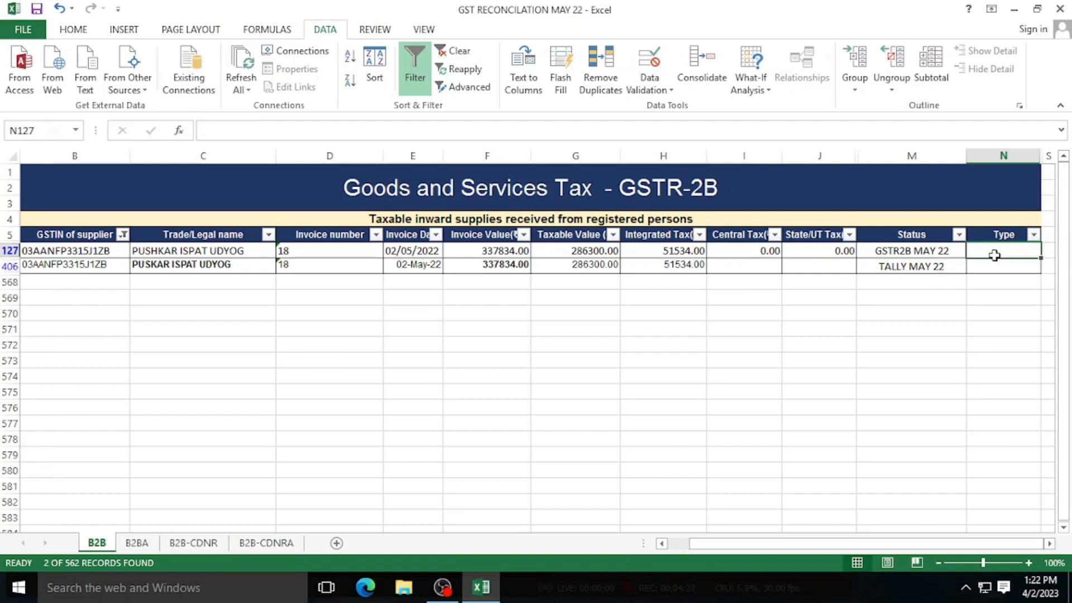
text(OK)
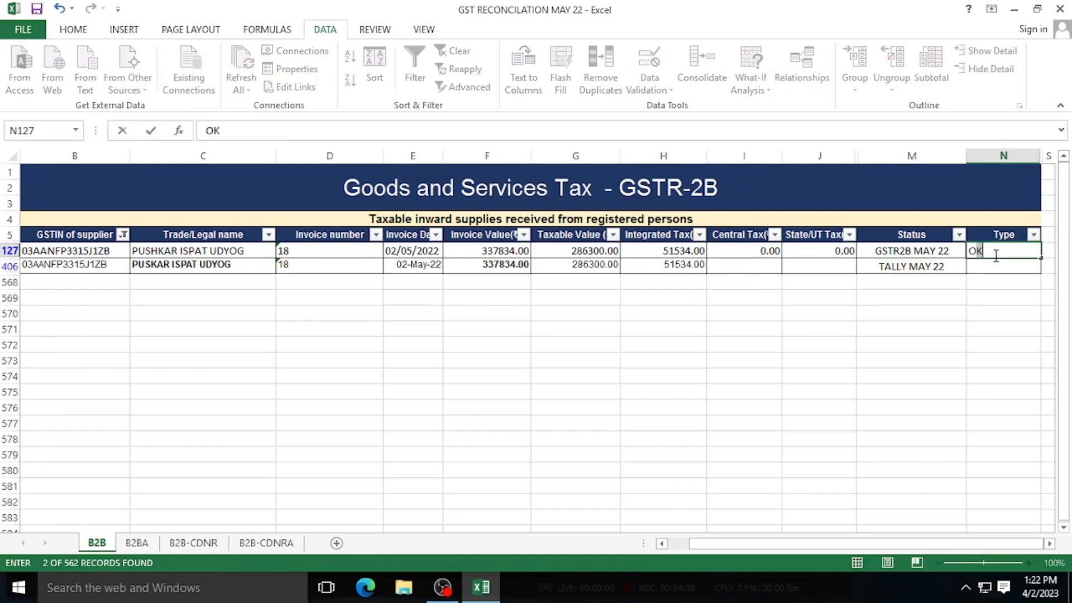
key(Return)
text(OK)
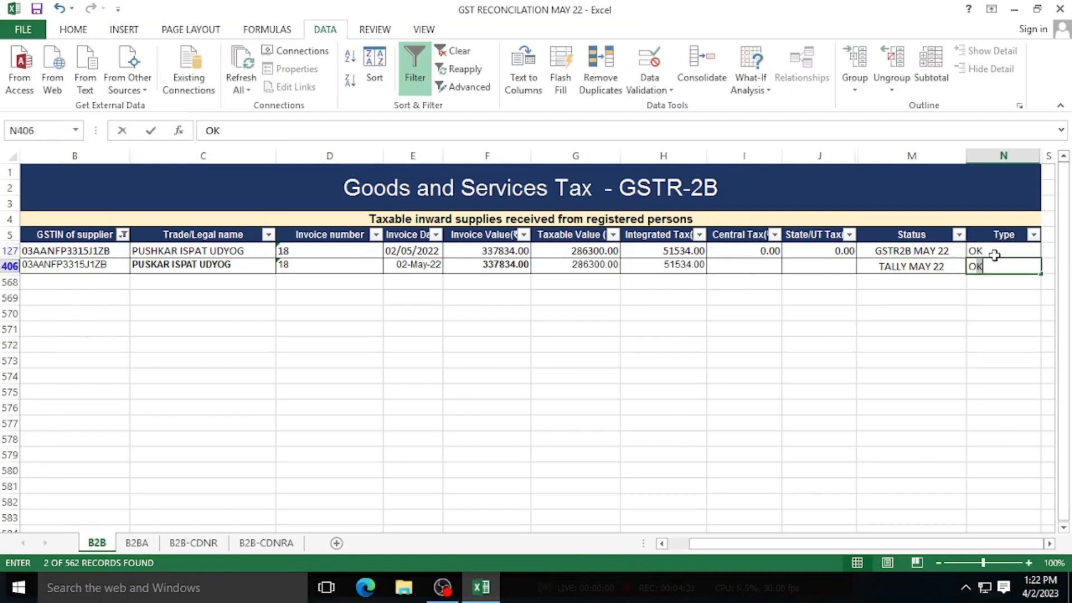
key(Return)
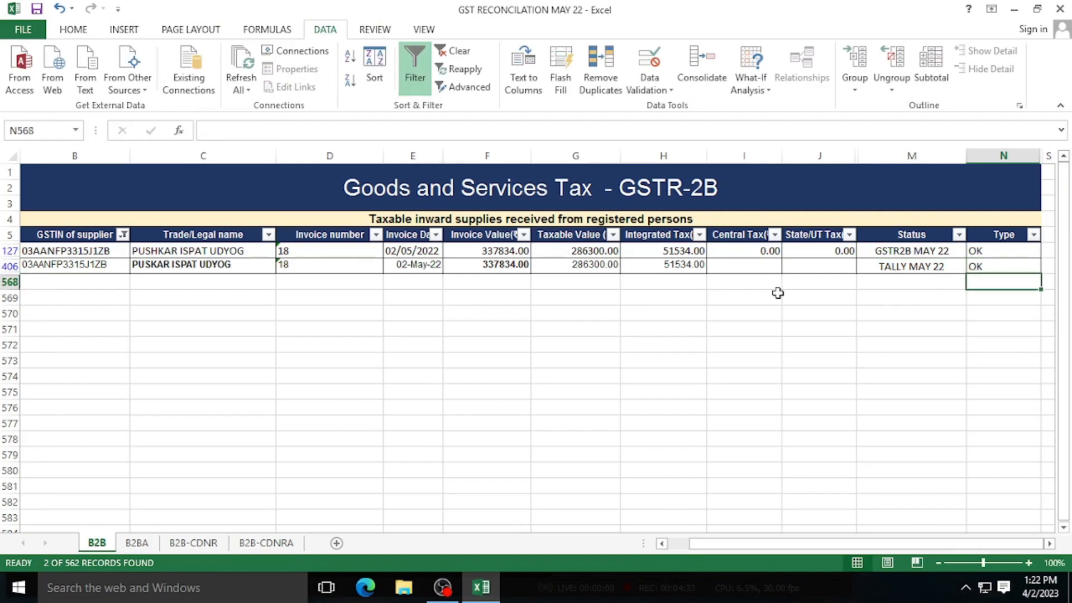
- Verify row 406's invoice value 337834 and integrated tax 51534 against its TALLY MAY 22 status
click(511, 265)
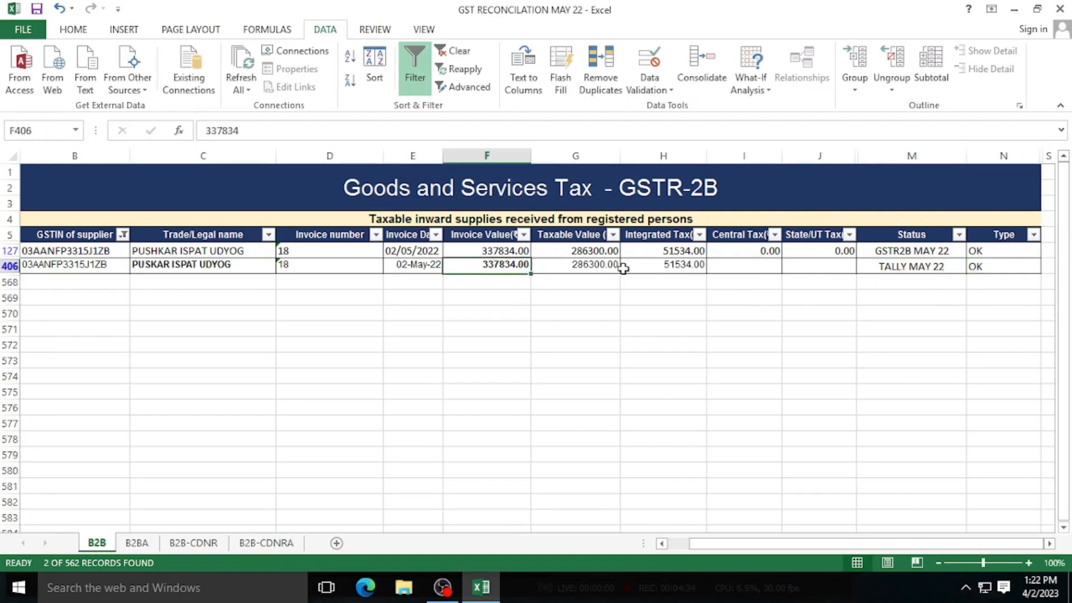
click(664, 268)
click(913, 271)
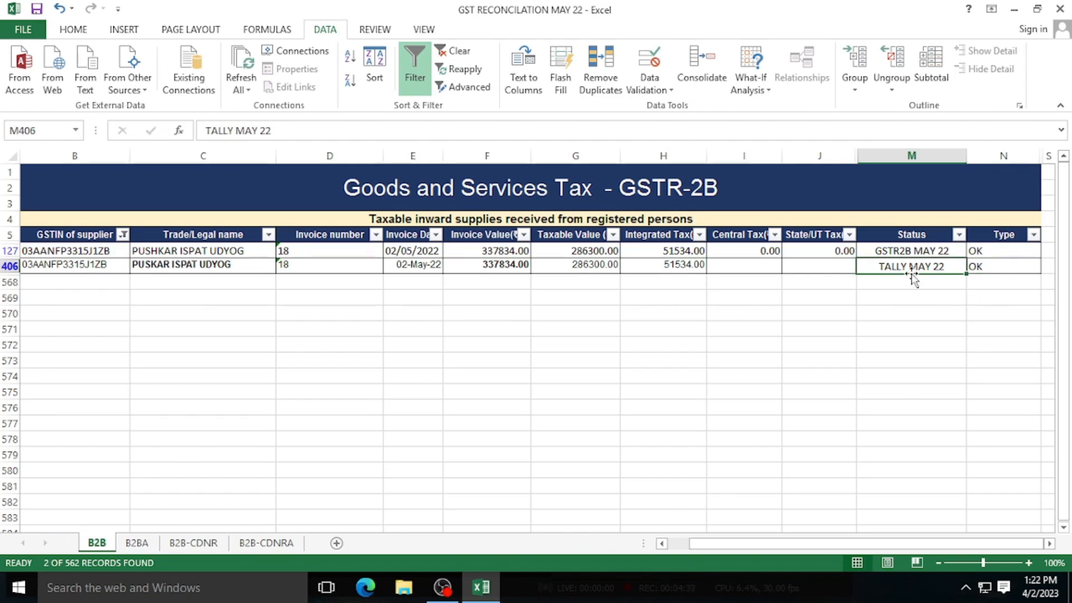
click(124, 235)
click(47, 399)
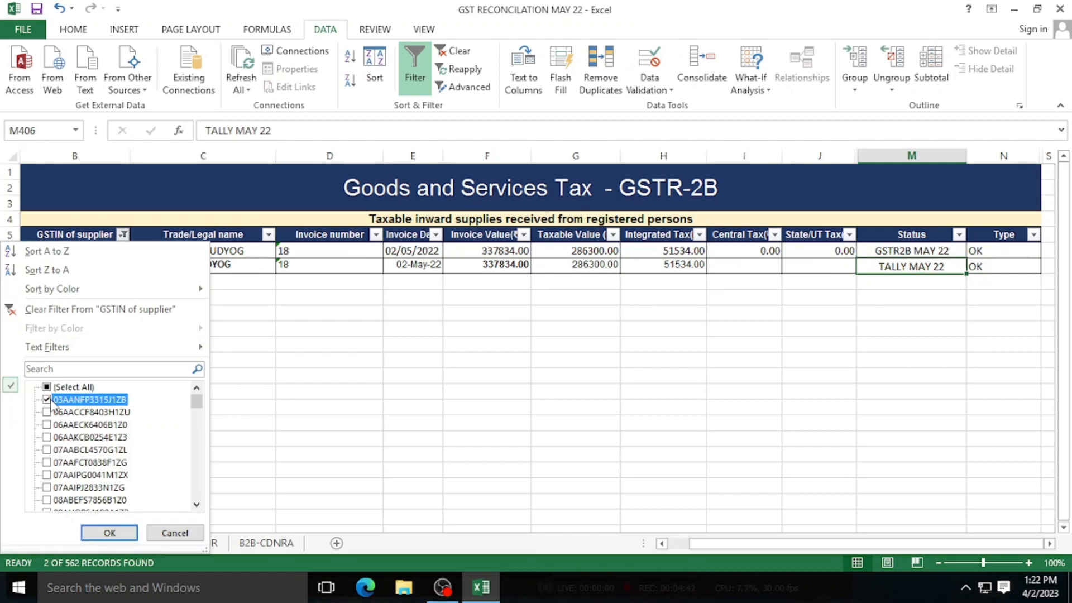
click(47, 412)
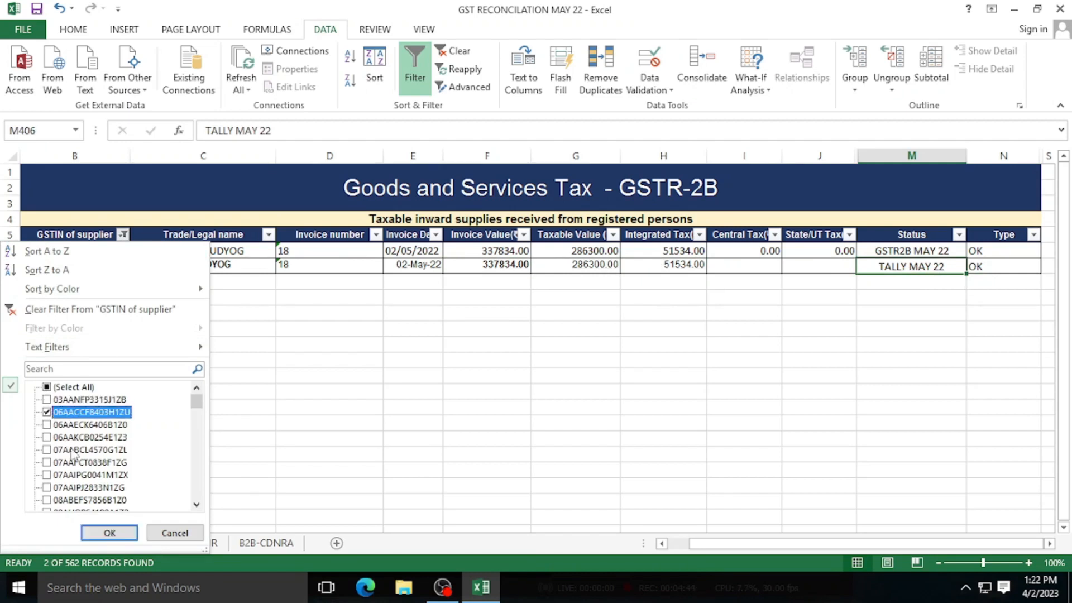
click(109, 532)
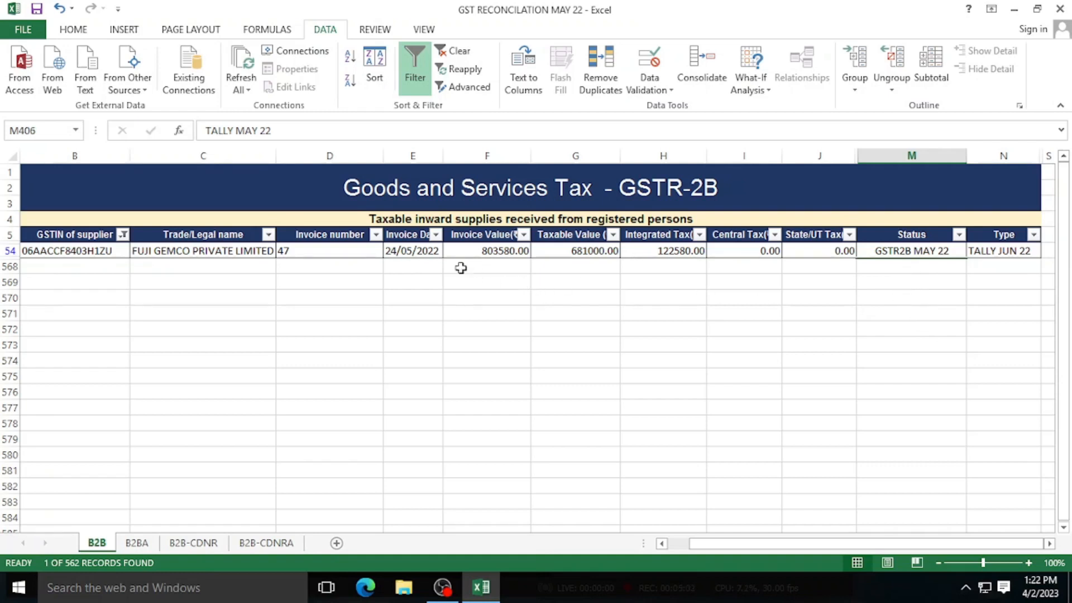
- Inspect row 54: invoice date 24/05/2022, status GSTR2B MAY 22, Type TALLY JUN 22
click(433, 254)
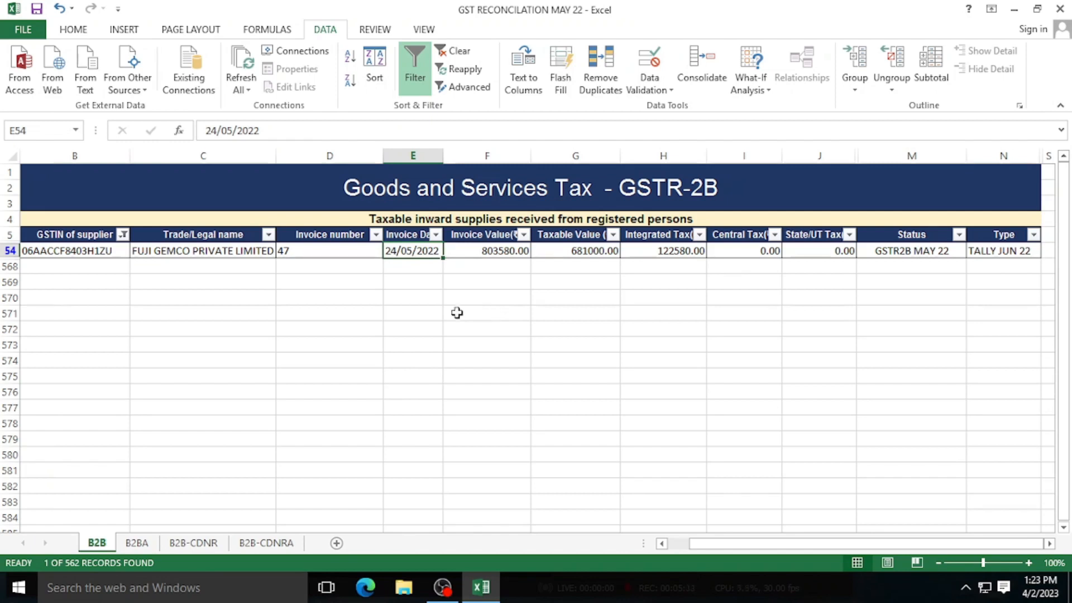
click(906, 250)
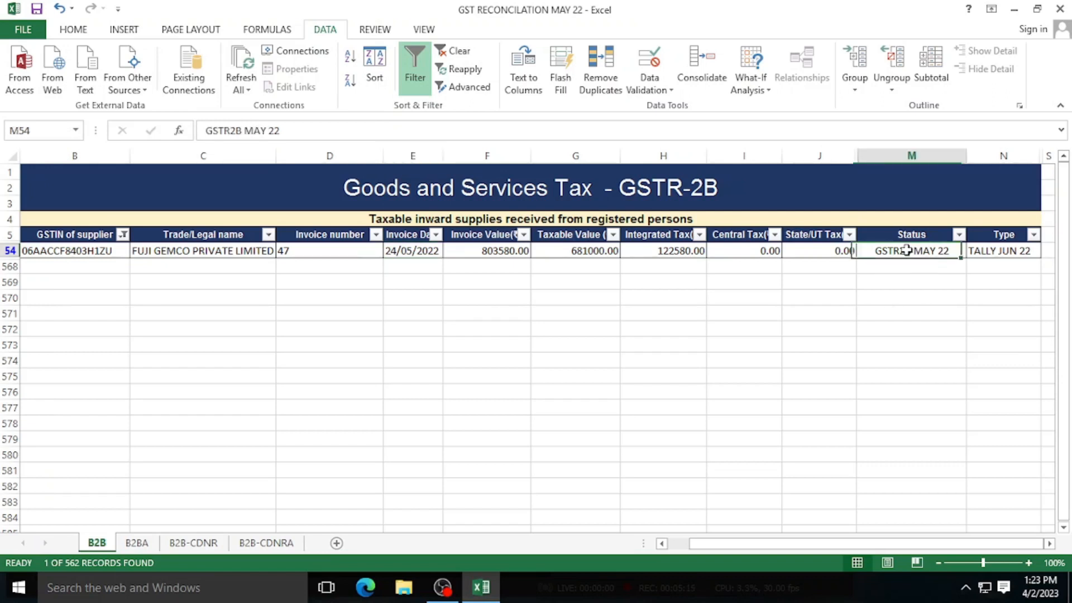
click(1004, 253)
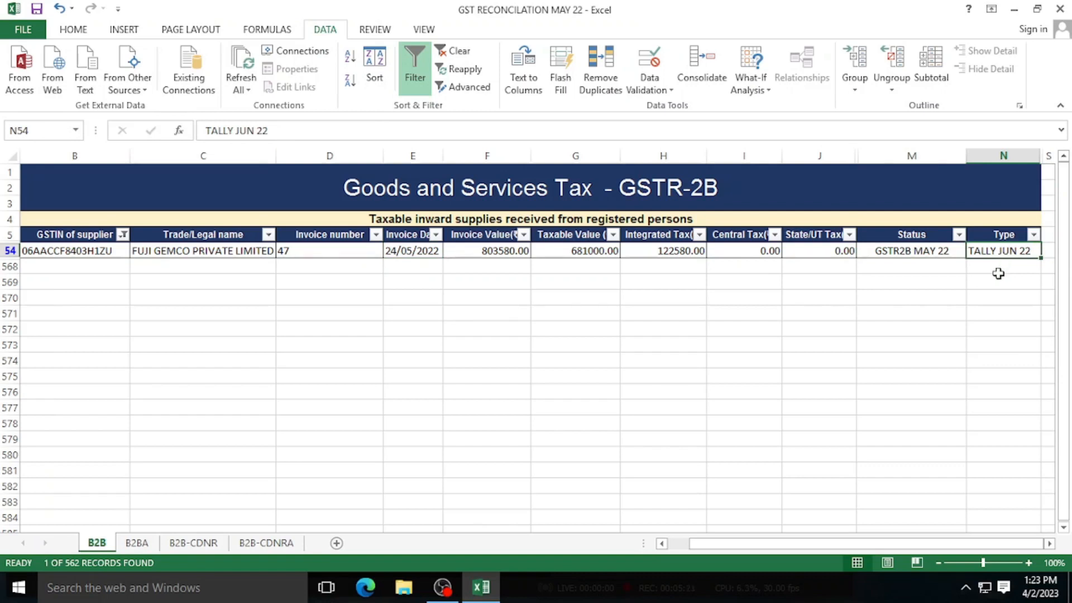
click(917, 252)
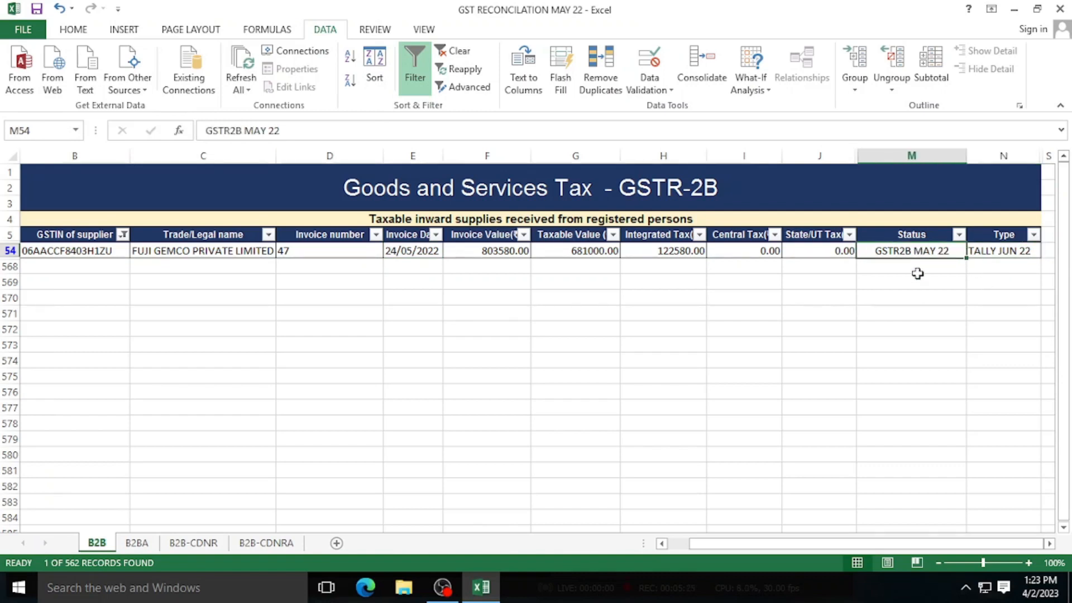
click(1016, 251)
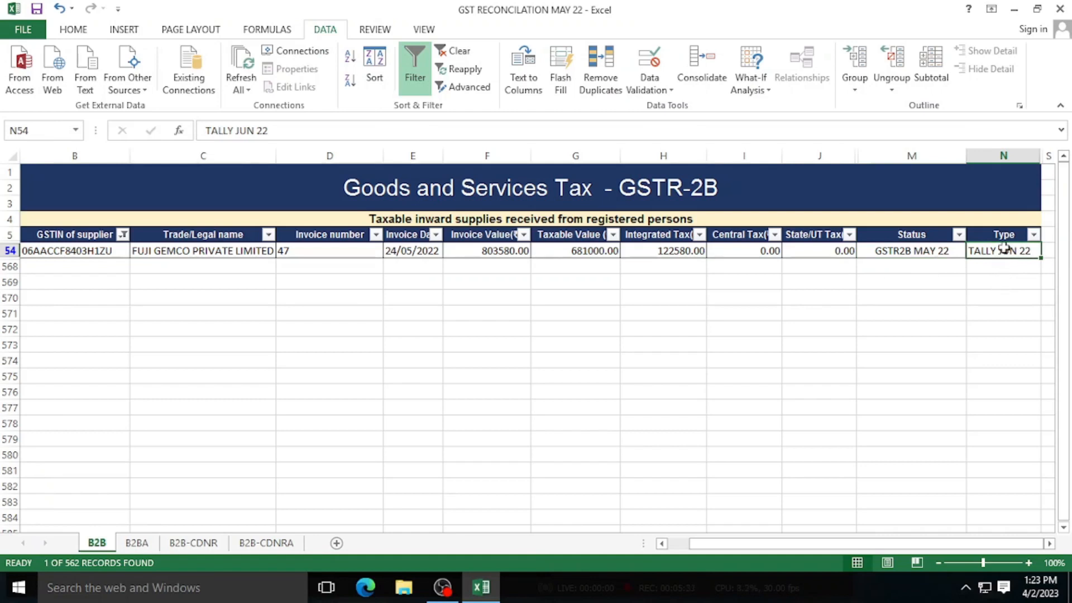
click(903, 251)
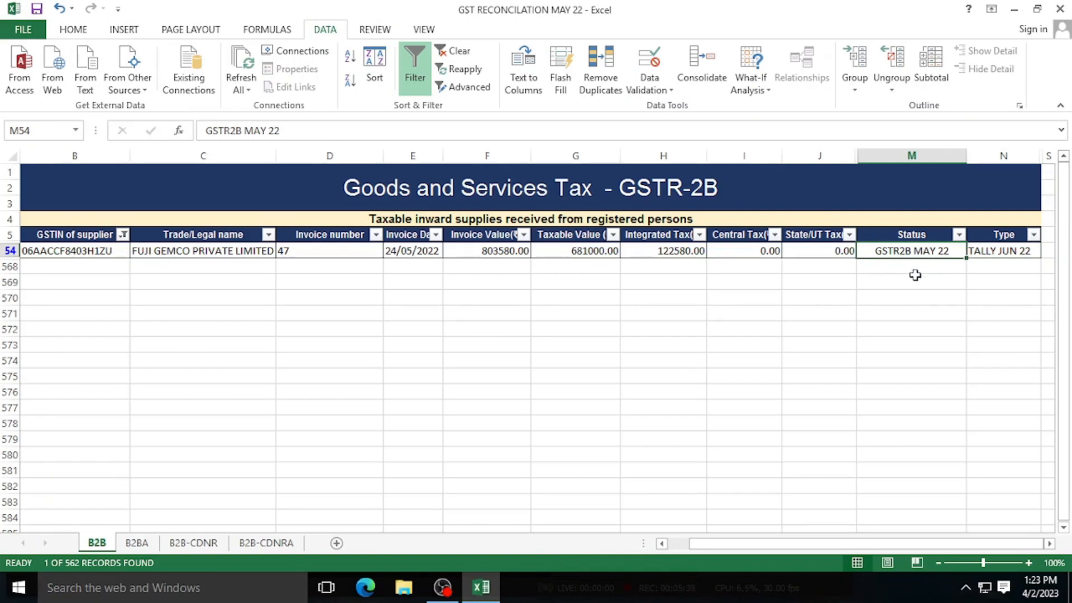
click(1001, 254)
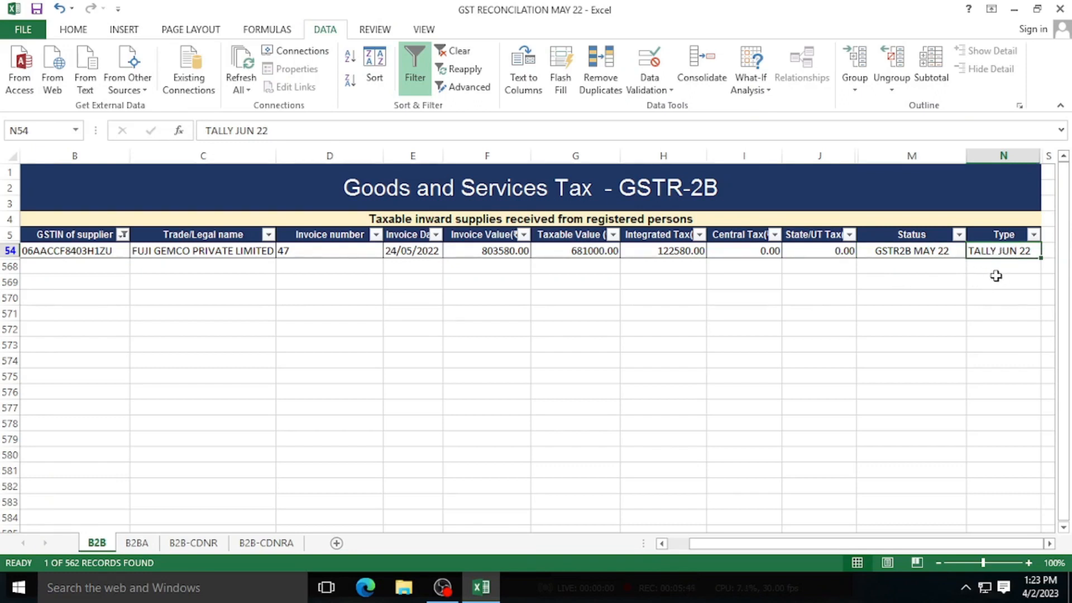
- Switch the supplier GSTIN filter from Fuji Gemco to K N Engineering Works (3 of 562 records)
click(123, 234)
click(47, 412)
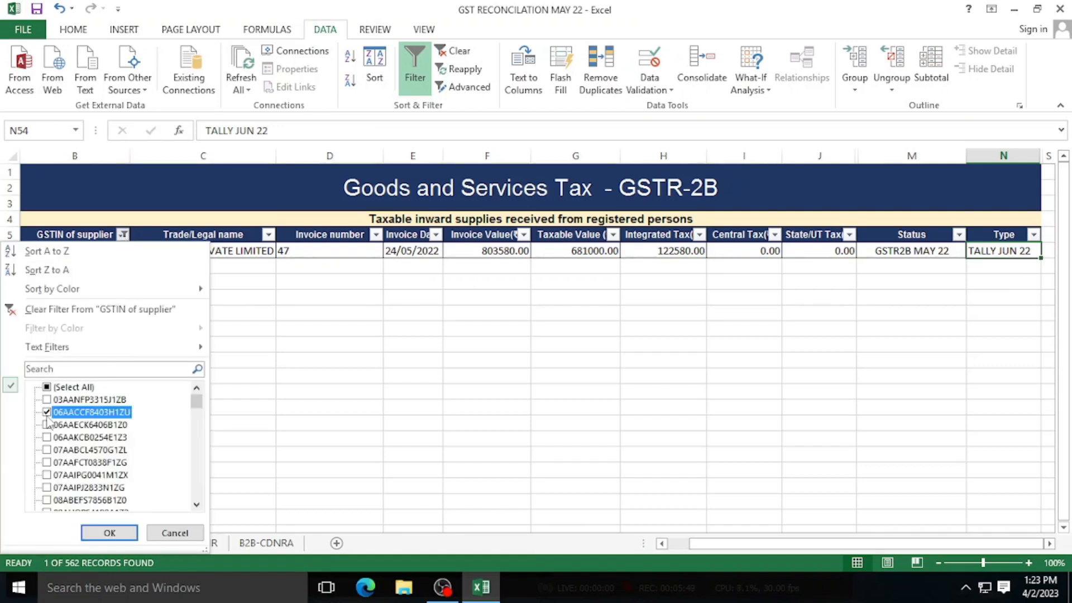
click(47, 425)
click(116, 532)
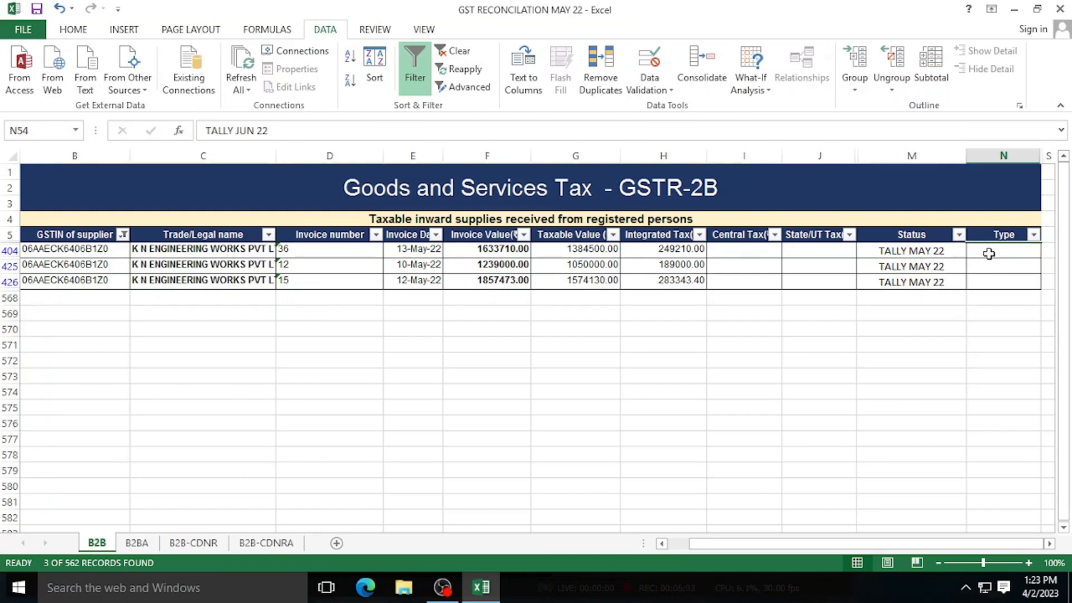
click(922, 253)
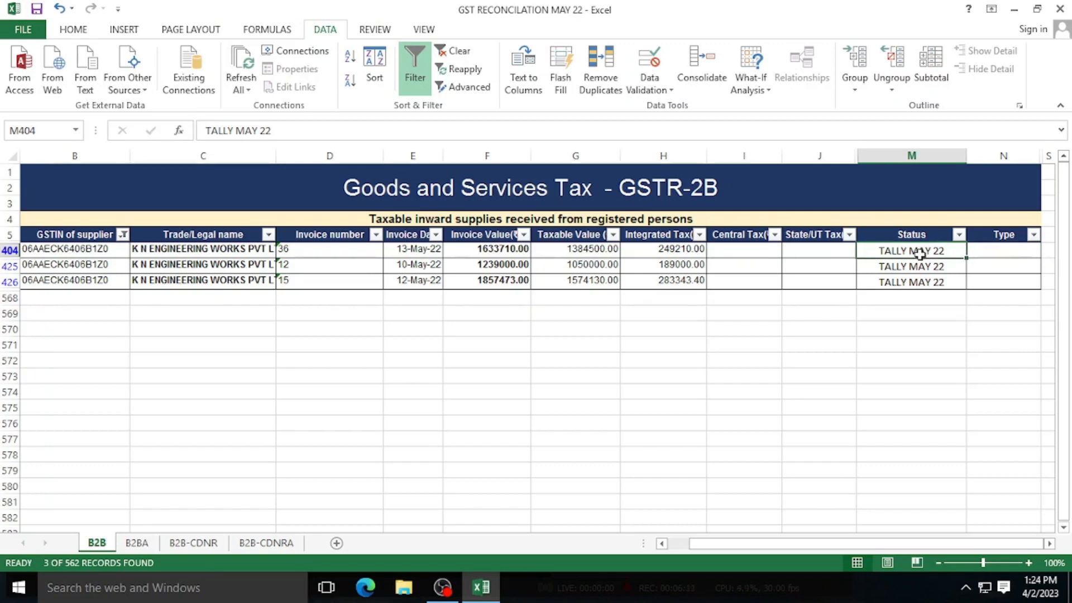
click(85, 252)
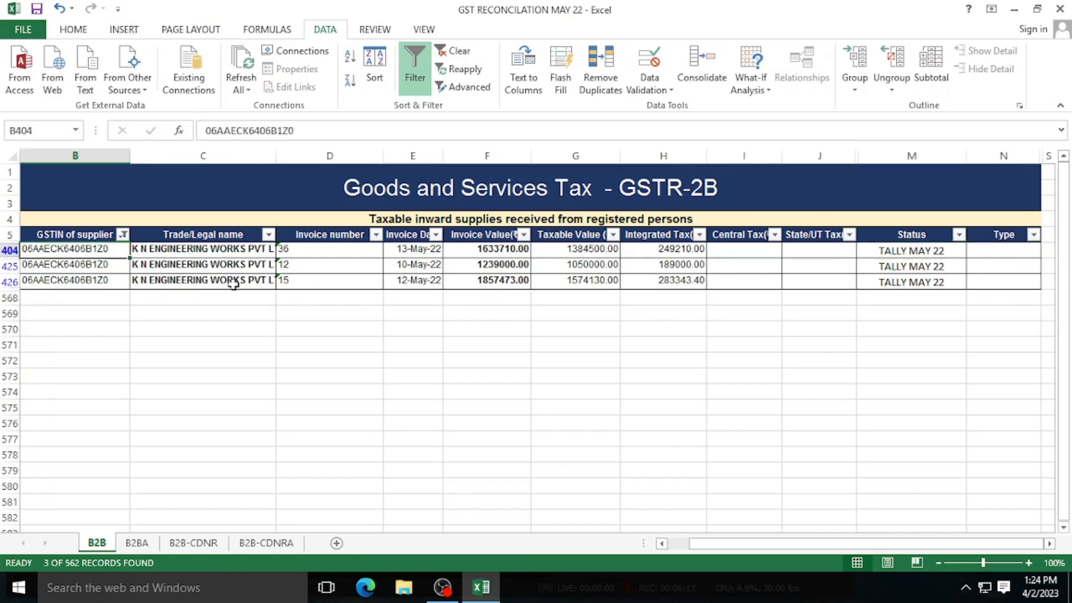
key(ctrl+c)
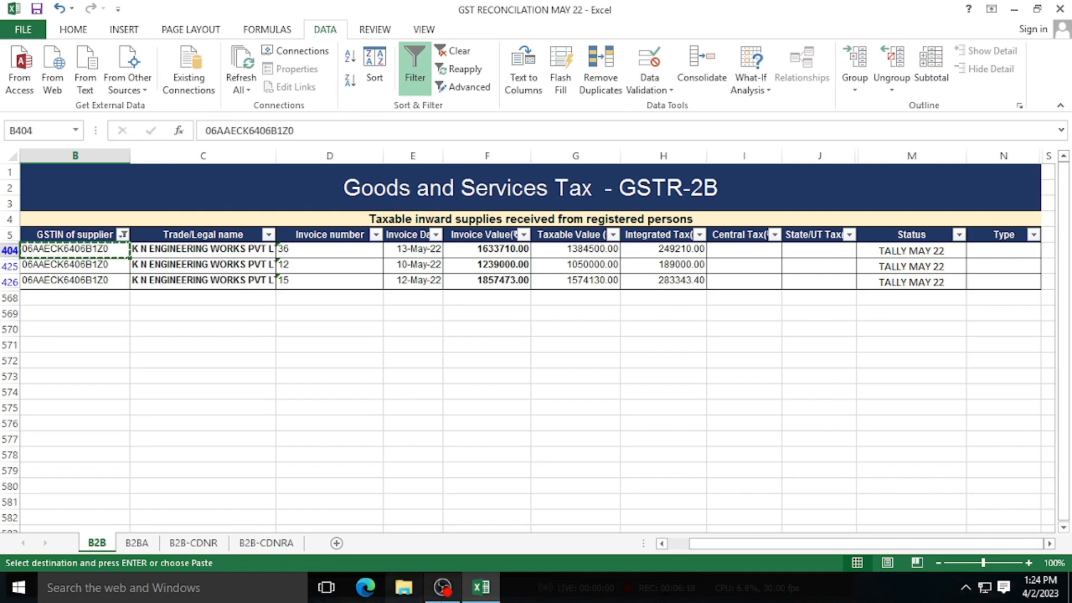
- Minimize the workbook, launch Chrome, and reach gst.gov.in through a Google search for 'GST'
click(485, 595)
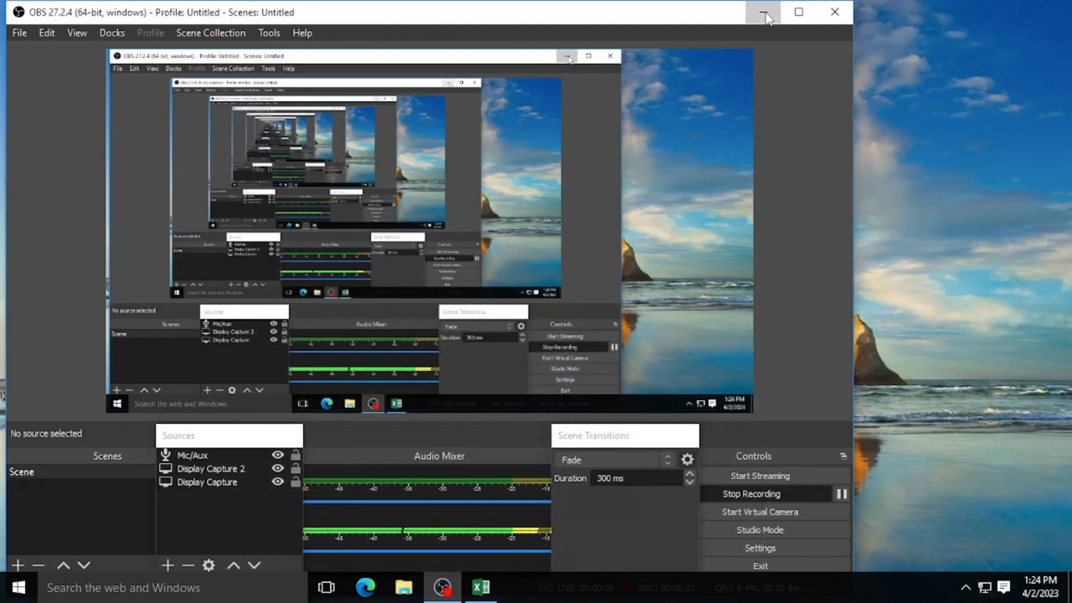
click(763, 12)
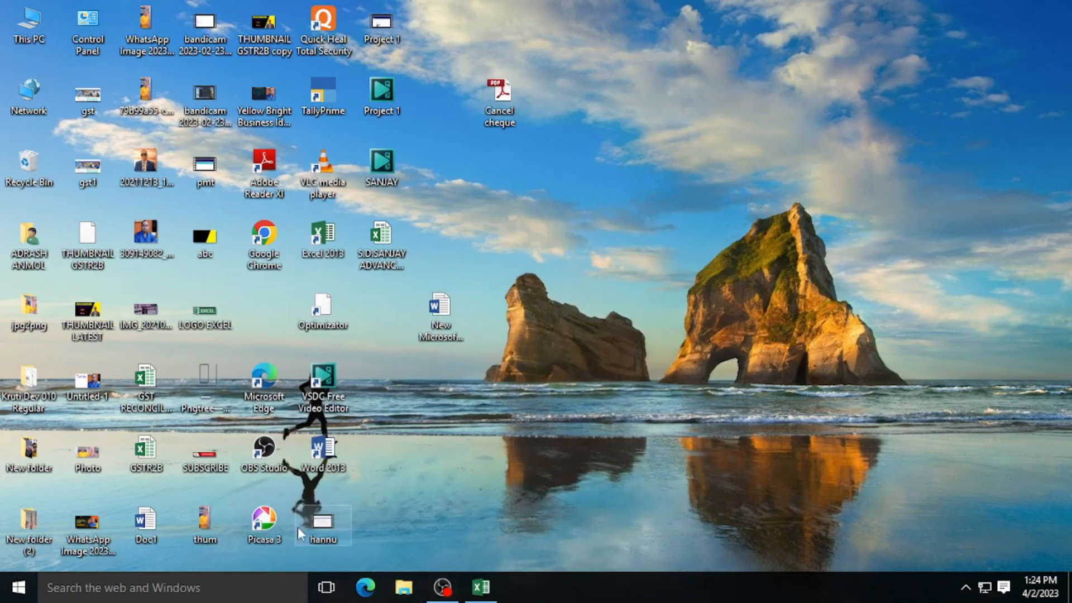
double_click(265, 245)
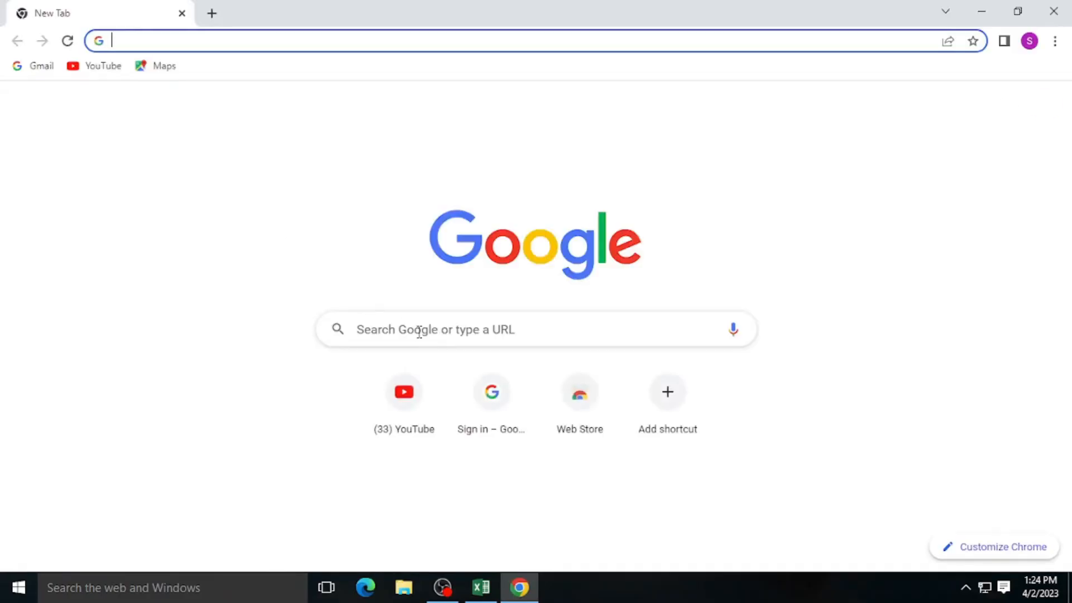
text(GST)
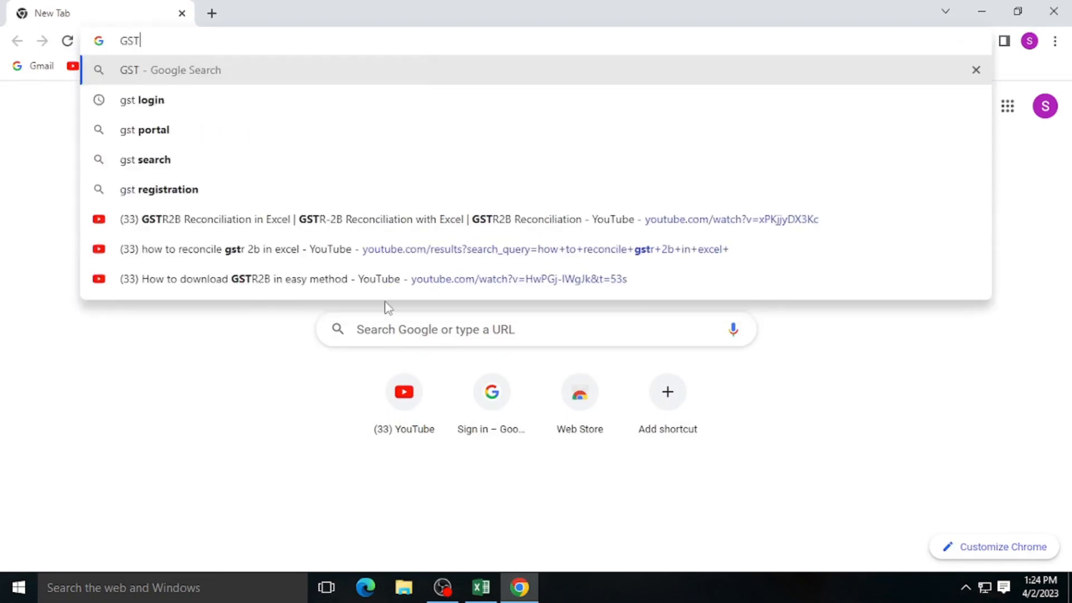
click(139, 71)
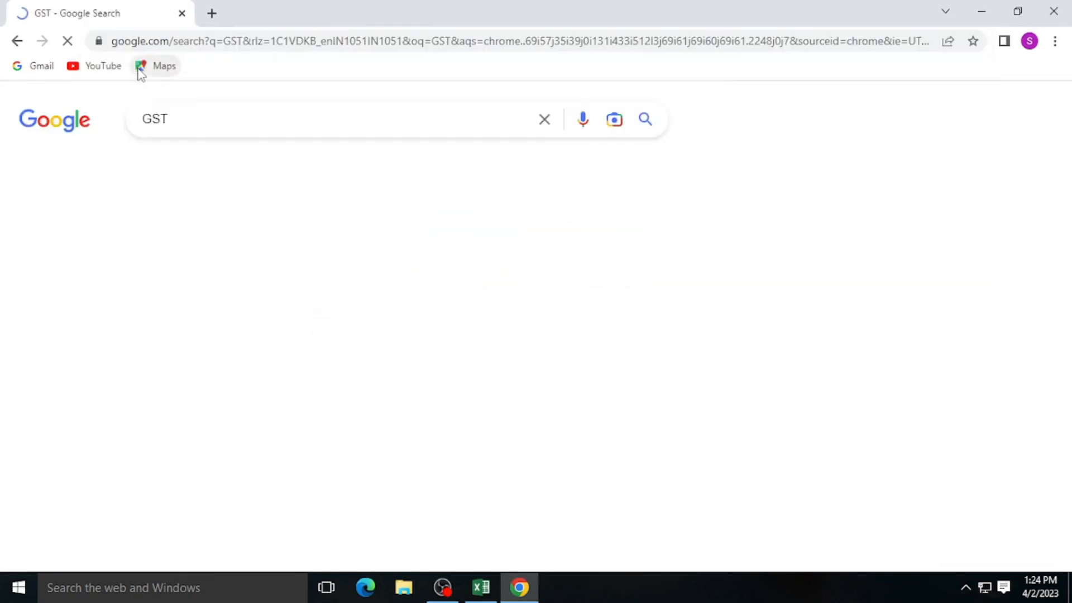
click(195, 278)
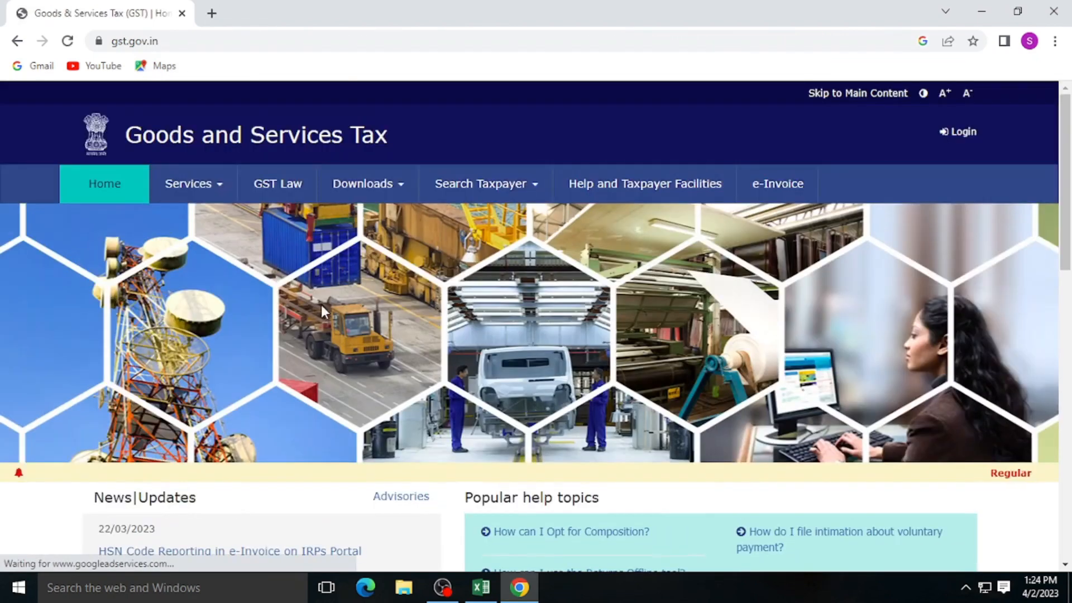
mouse_move(484, 189)
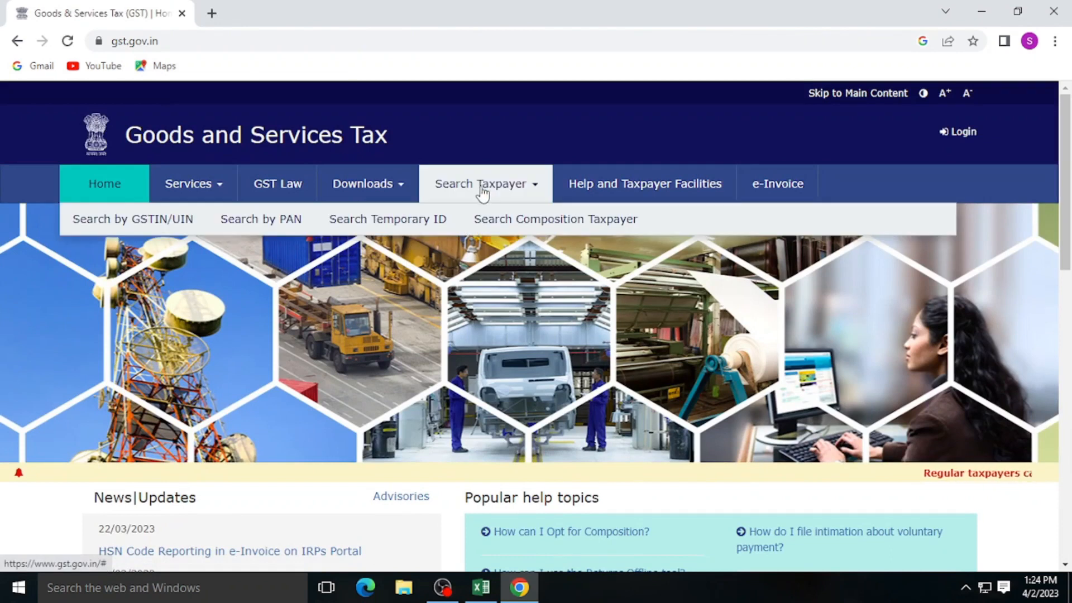
click(150, 218)
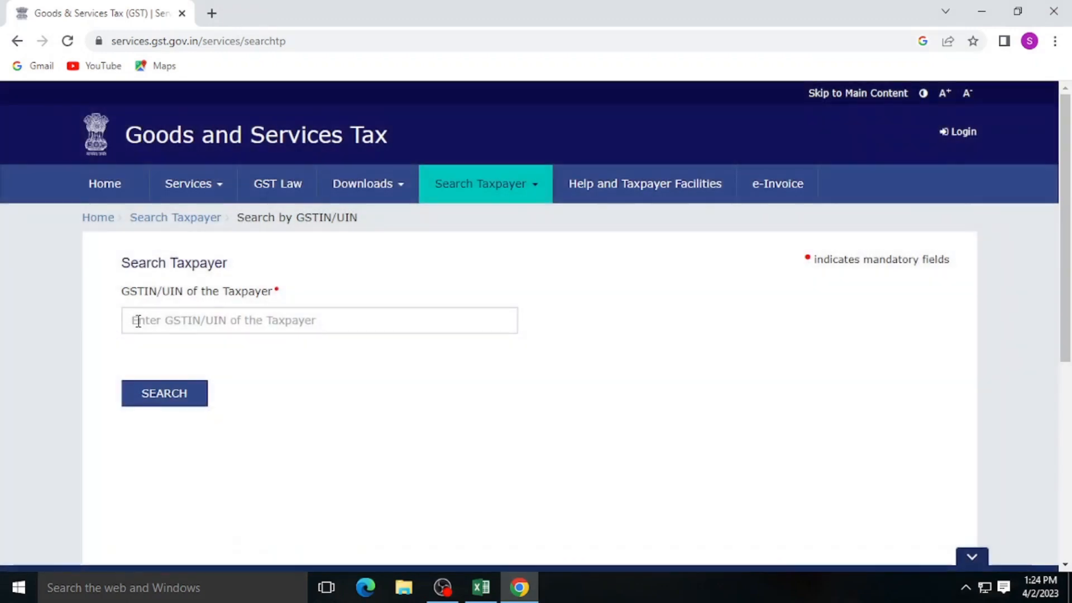
click(138, 322)
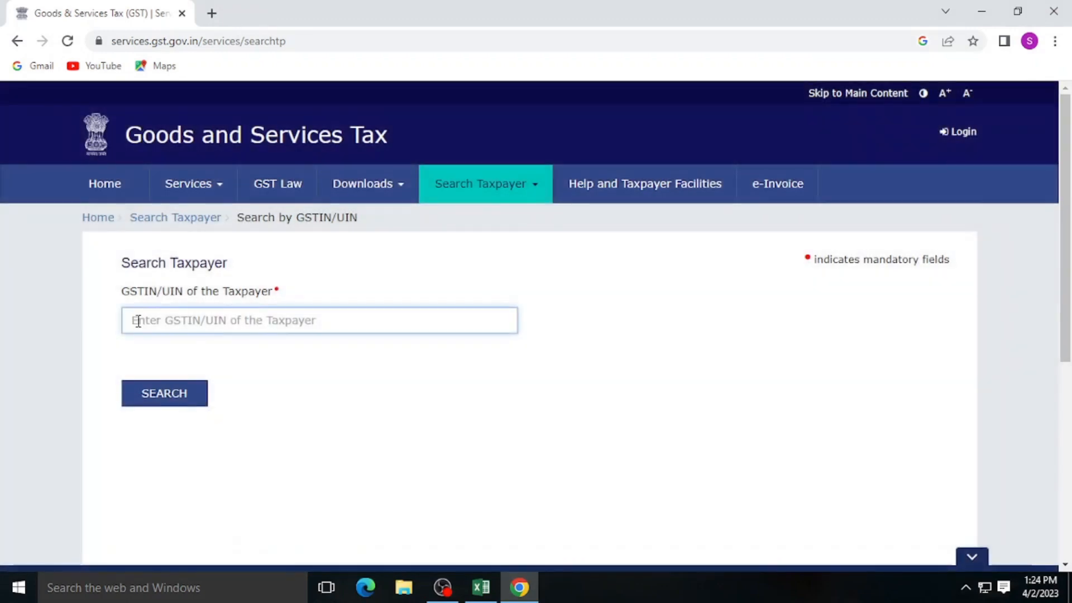
click(151, 371)
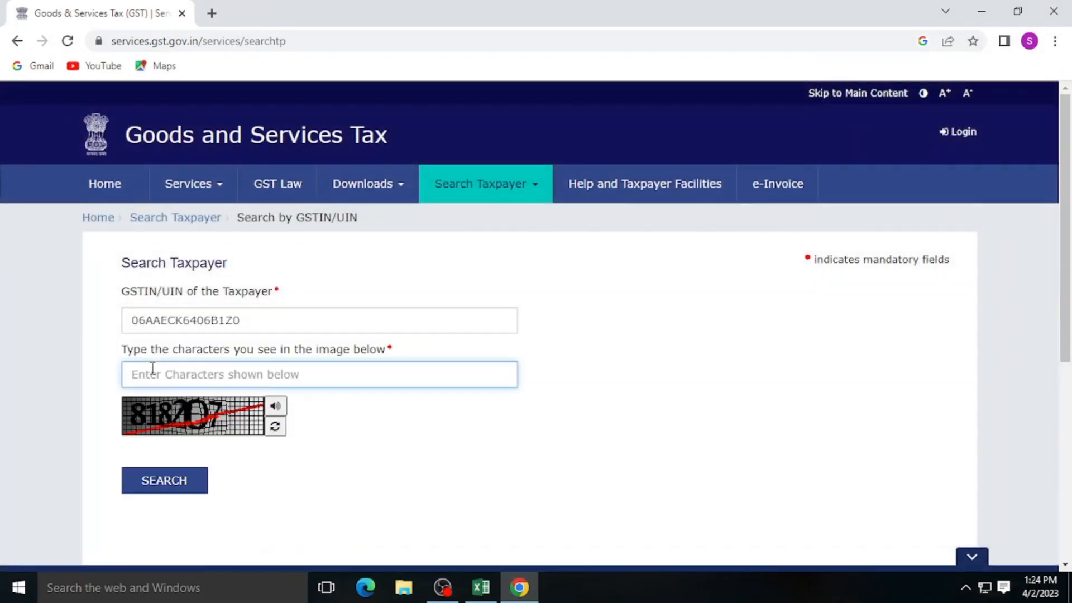
text(818207)
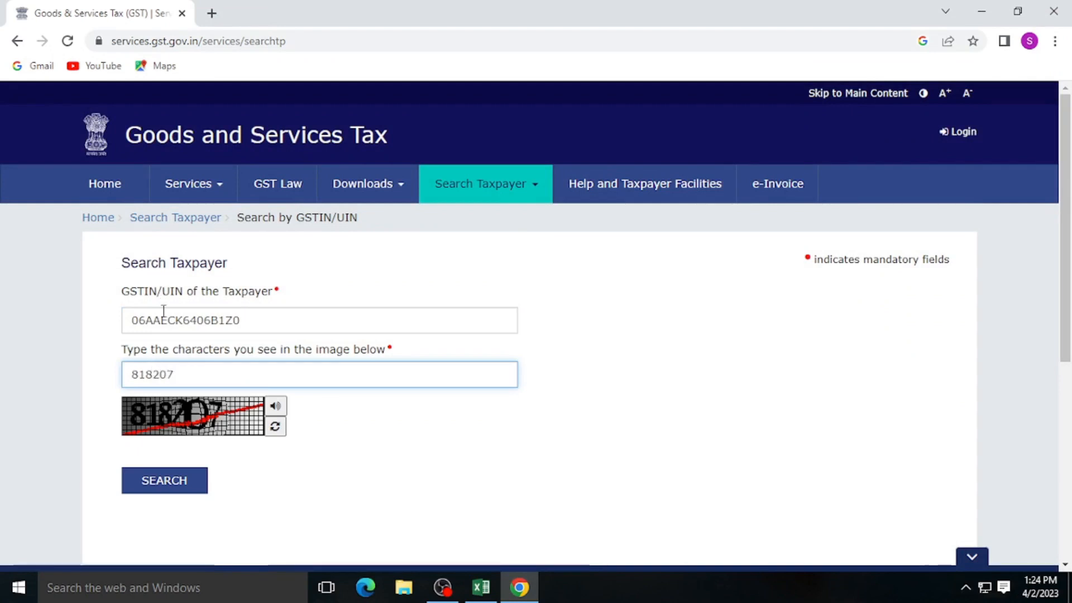
click(149, 481)
- Show K.N. Engineering Works' filing table, highlight May GSTR-1 filed 15/06/2022, then close Chrome
scroll(179, 463, down, 5)
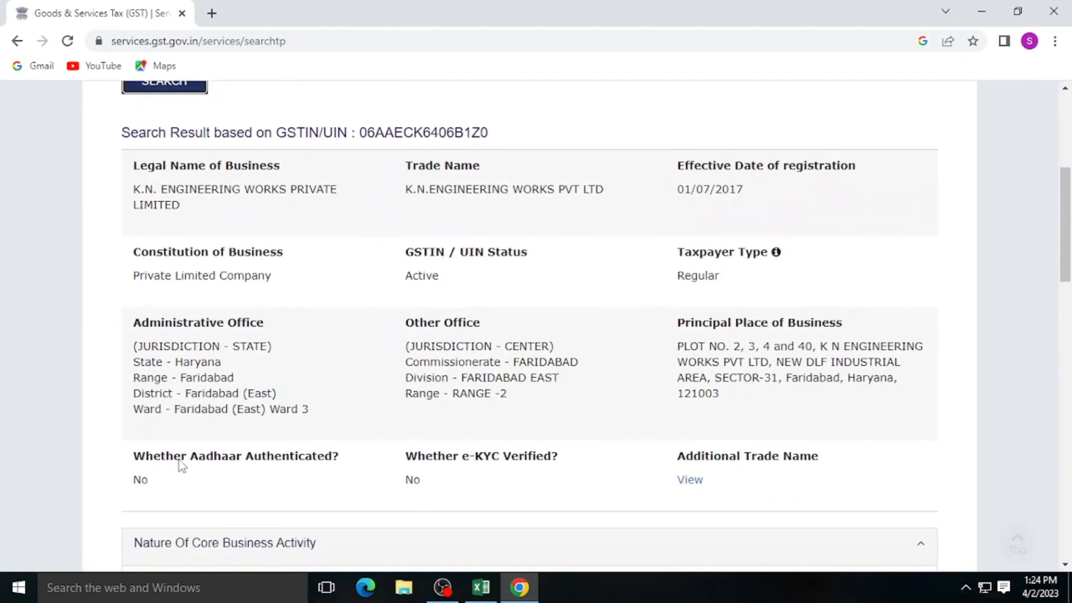
scroll(179, 462, down, 15)
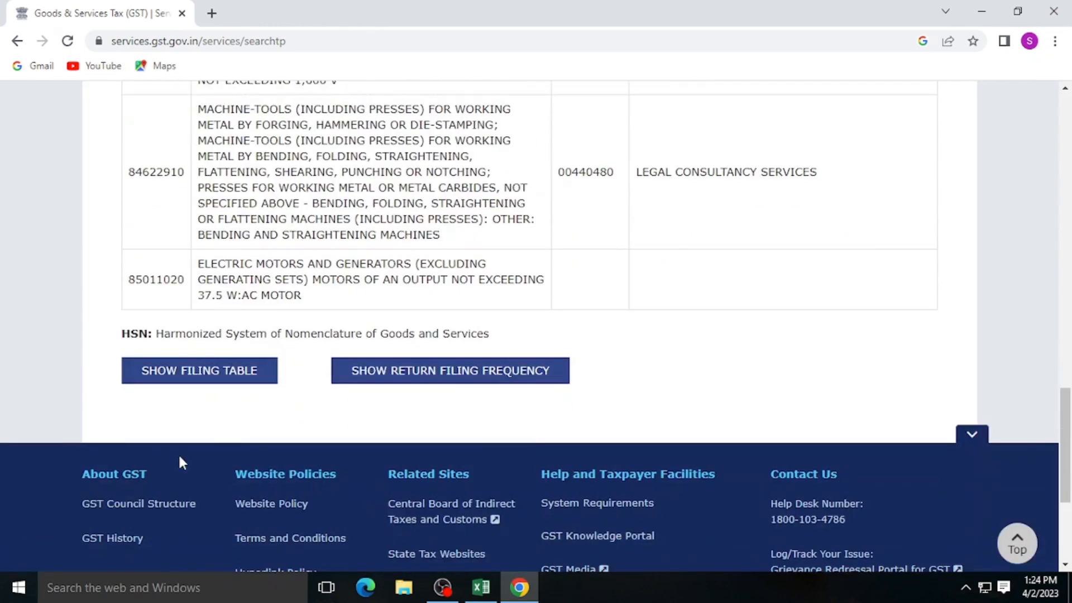
click(199, 380)
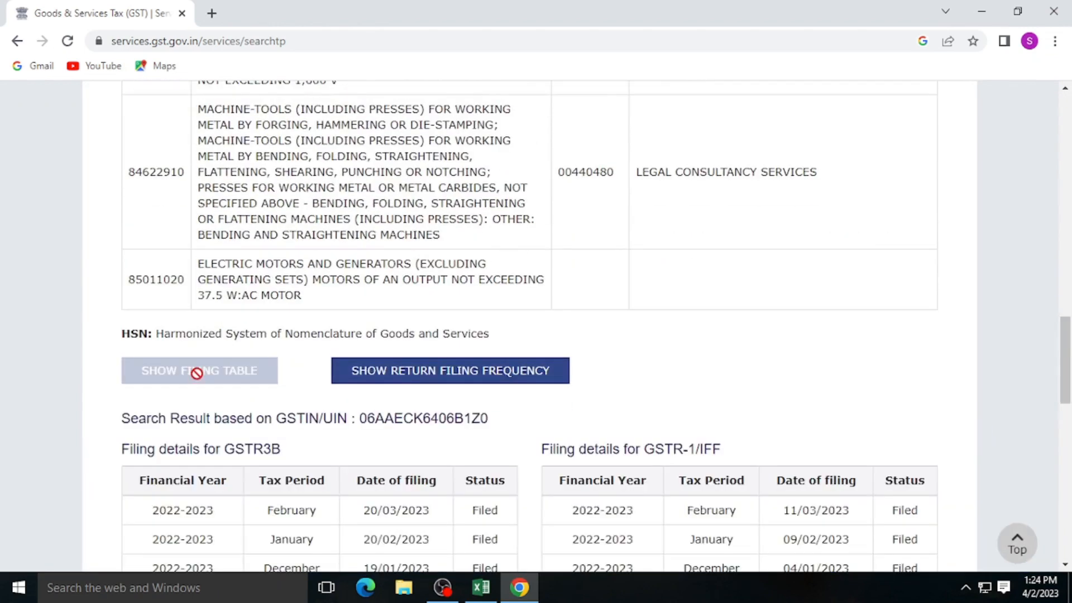
scroll(450, 376, down, 4)
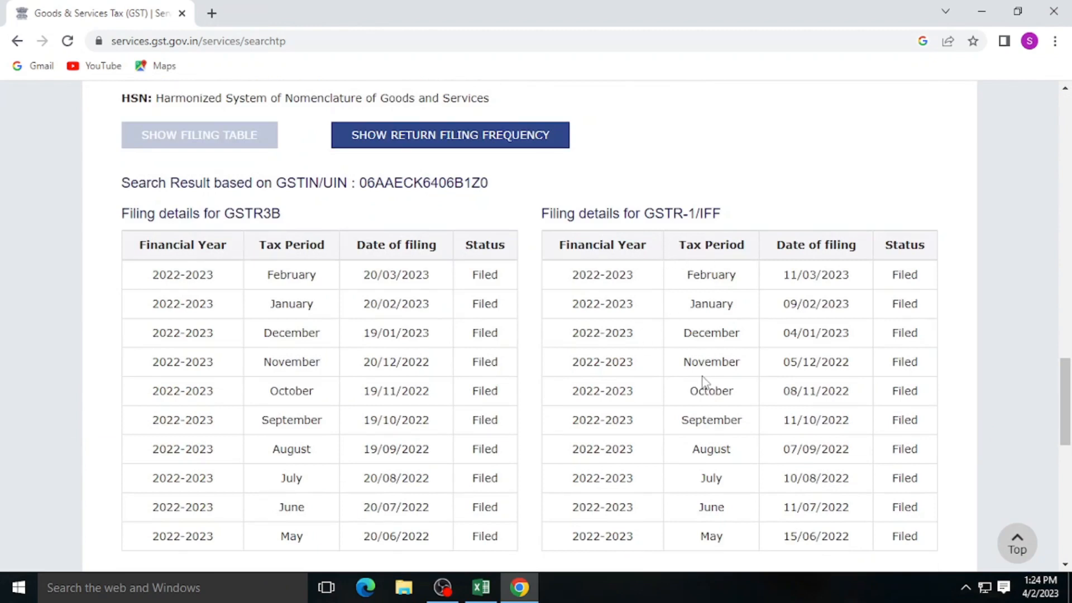
scroll(730, 438, down, 3)
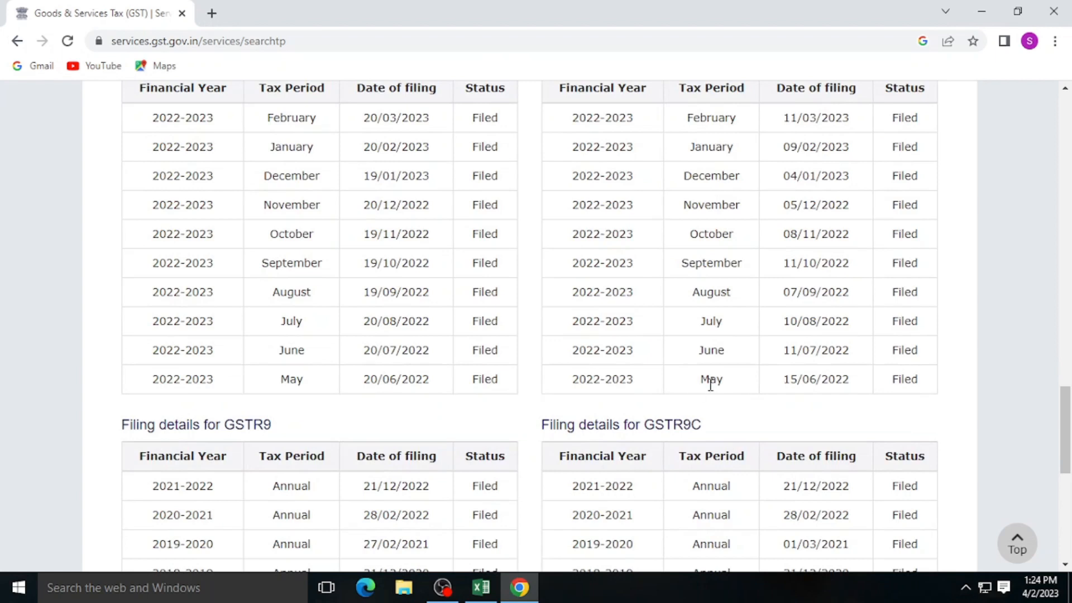
drag(699, 382, 850, 381)
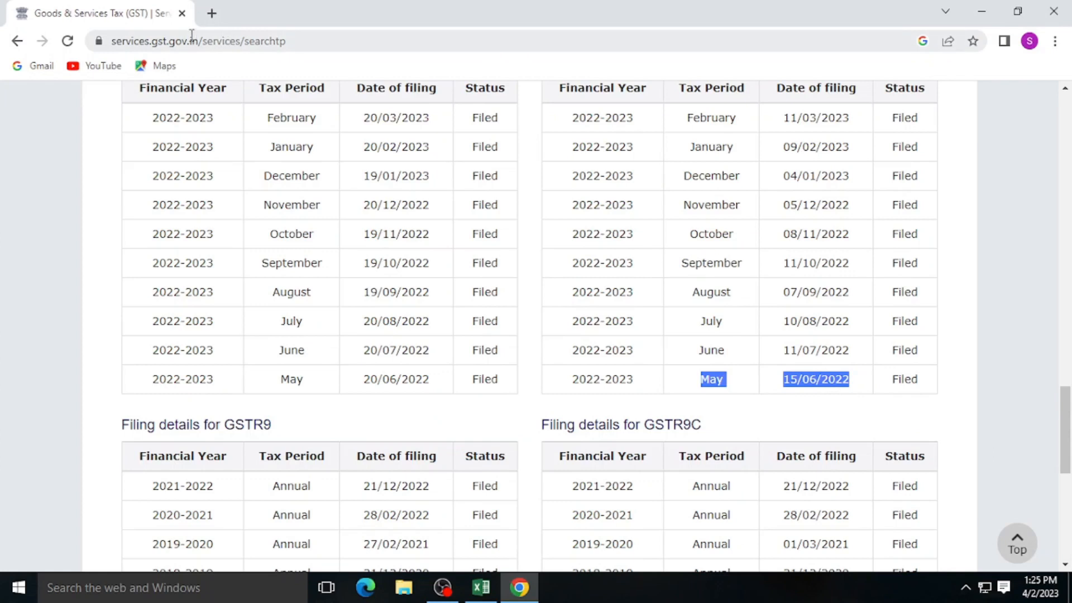
click(182, 14)
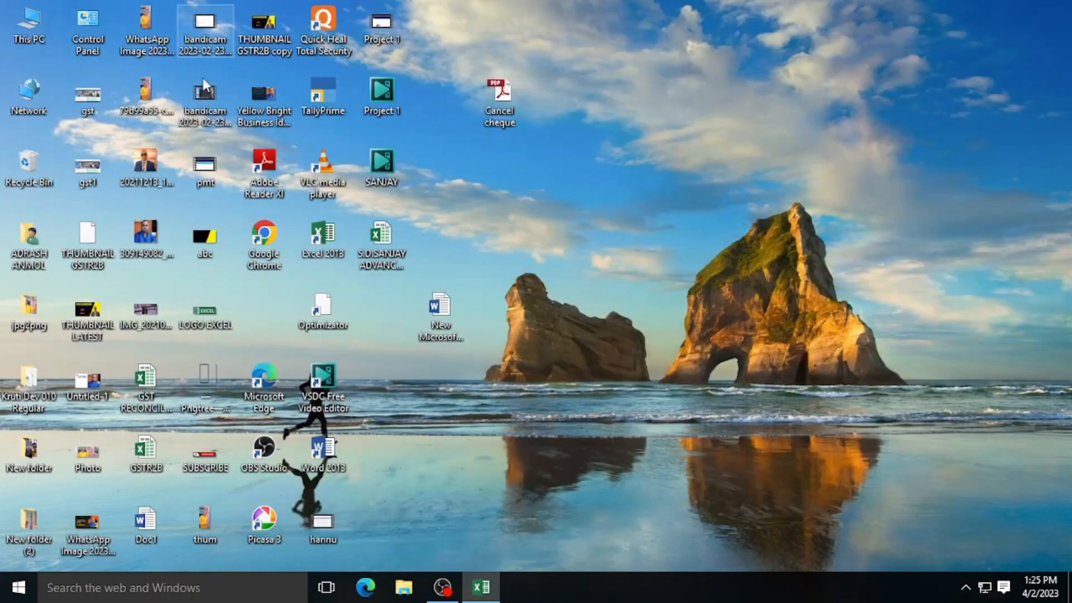
- Enter RFADD in N404 and paste it into N425:N426 for the other two invoices
click(491, 587)
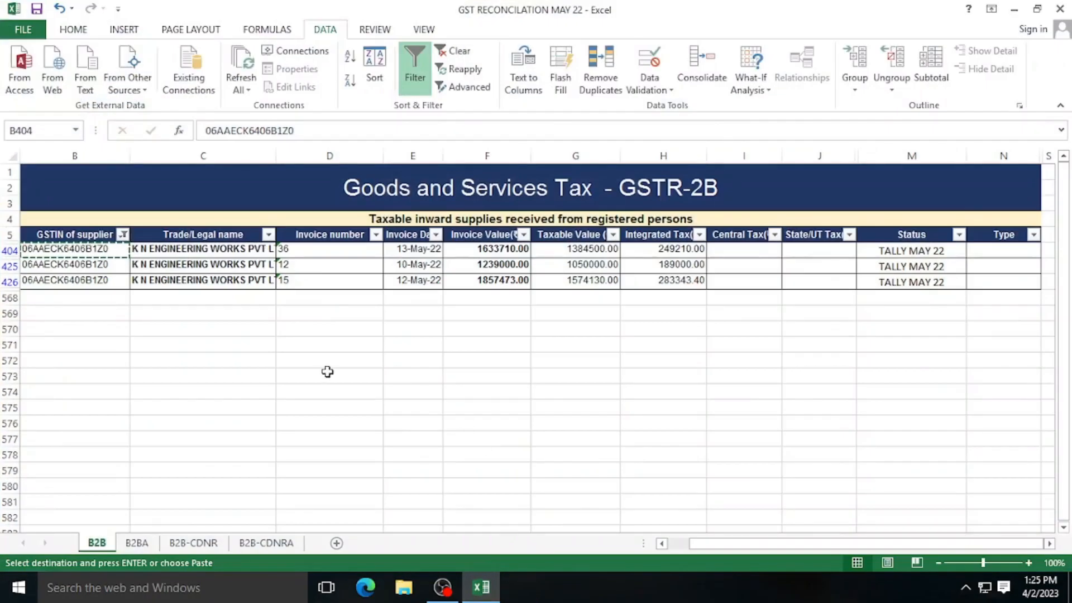
click(1002, 256)
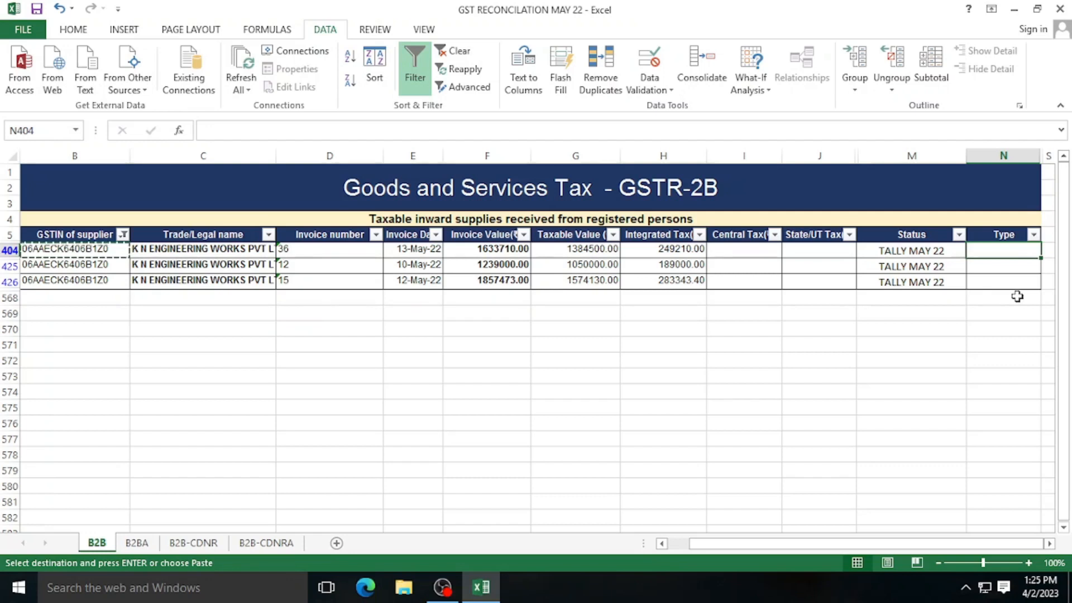
text(RF)
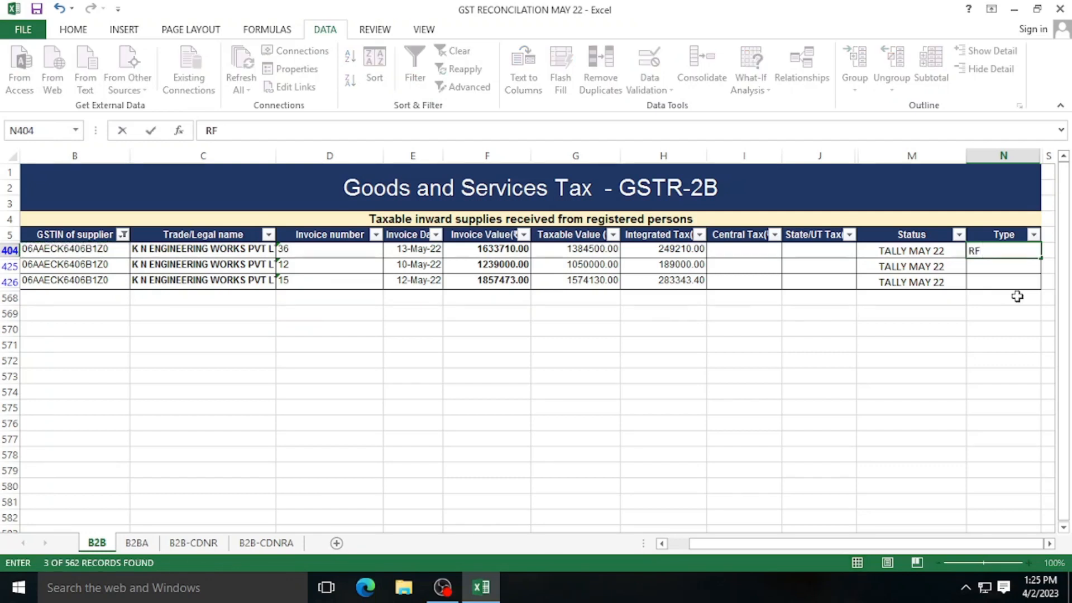
text(ADD)
key(ctrl+Return)
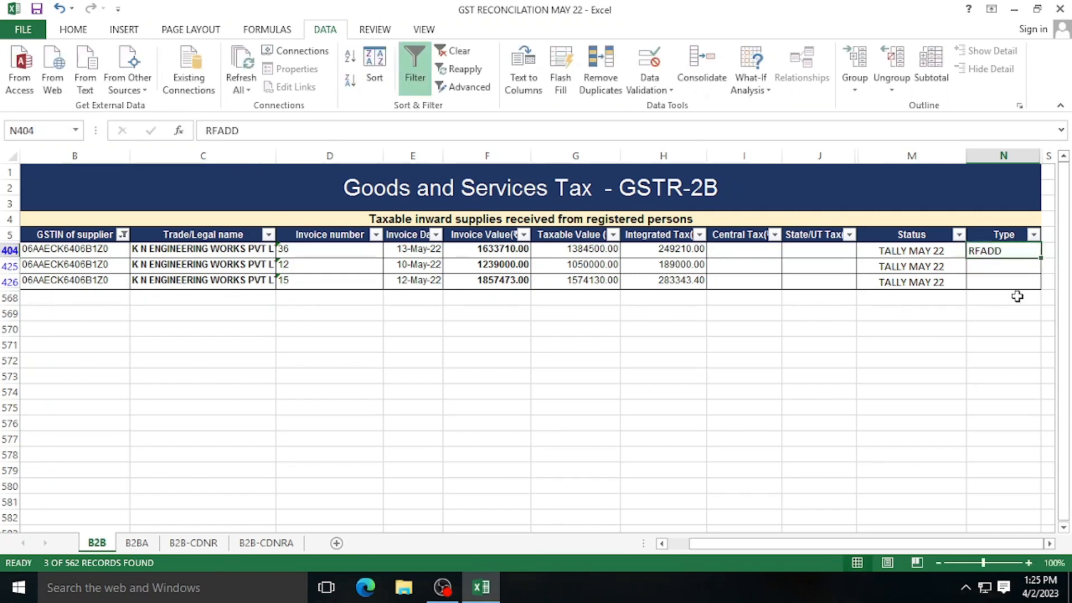
key(ctrl+c)
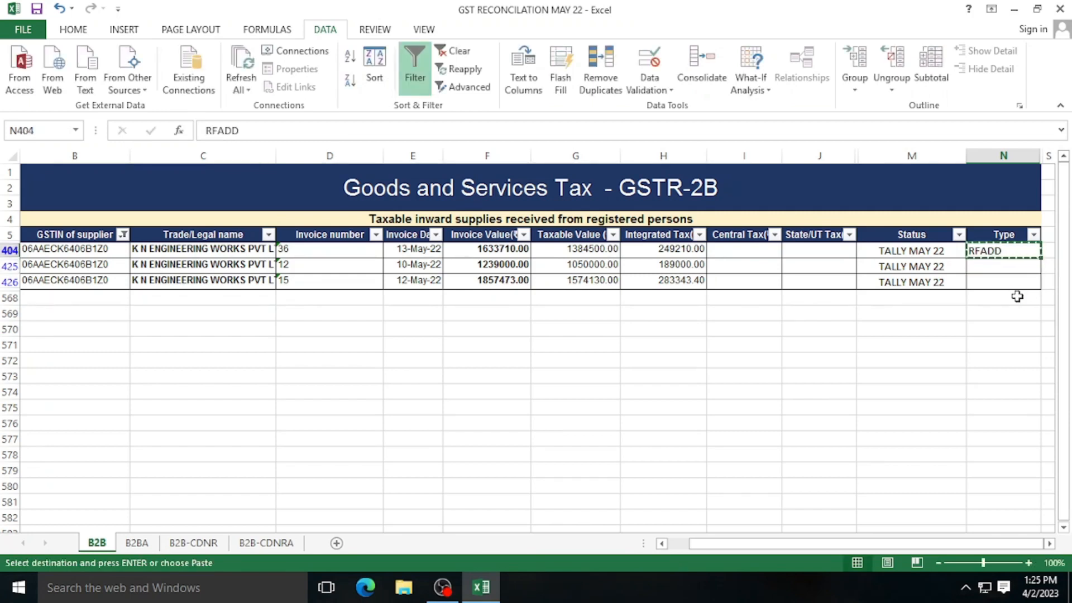
key(Down)
key(shift+Down)
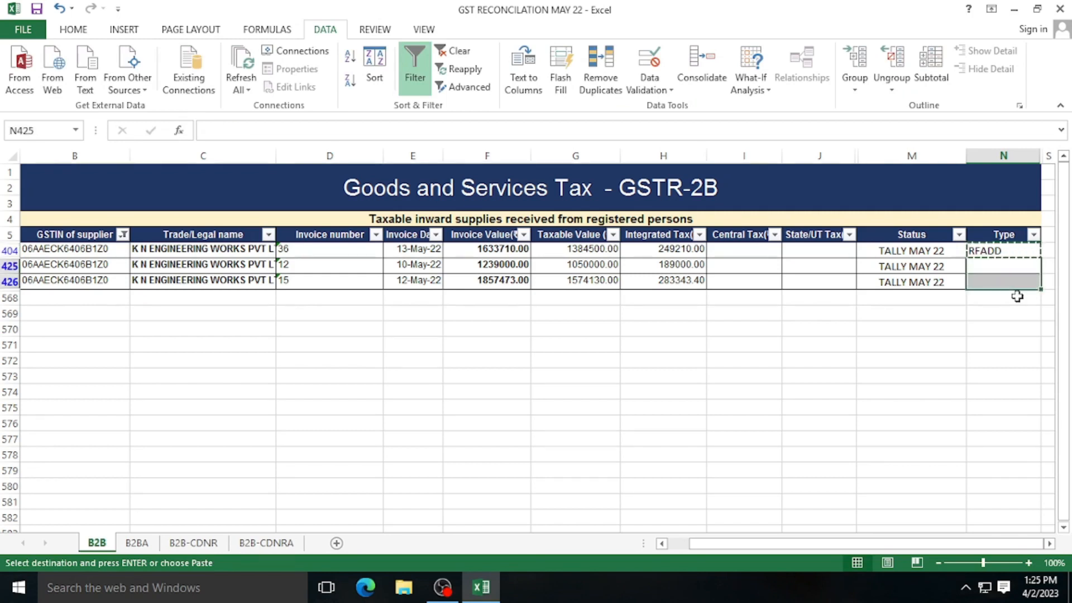
key(ctrl+v)
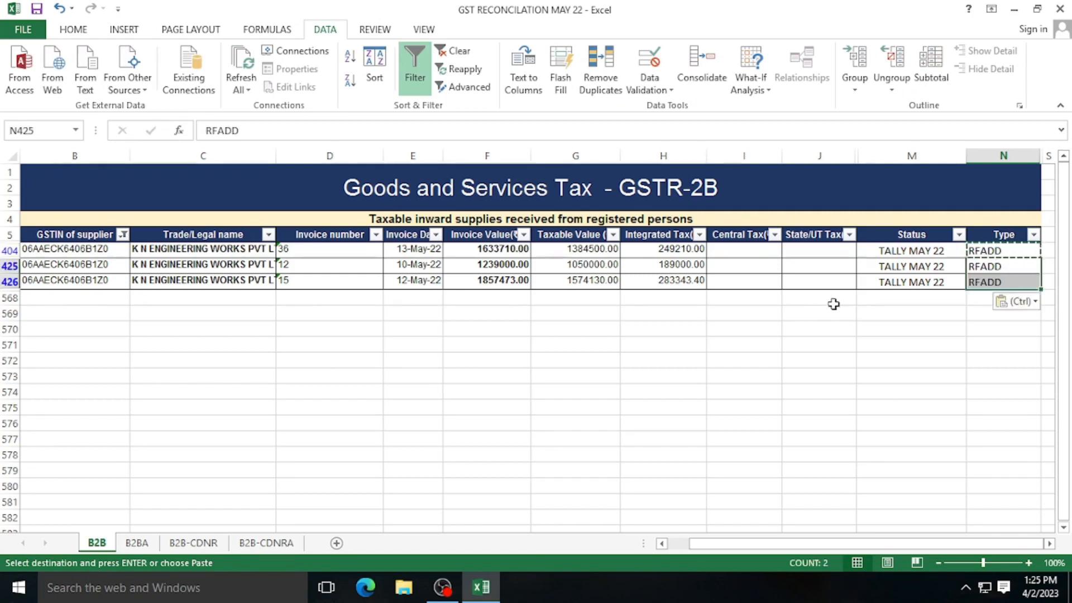
click(896, 346)
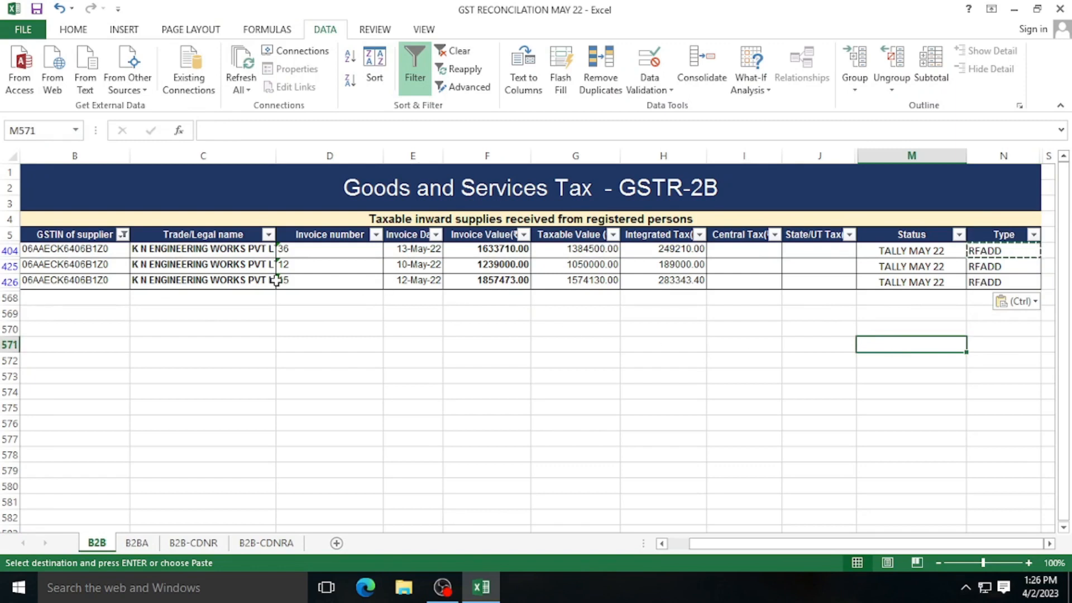
click(123, 235)
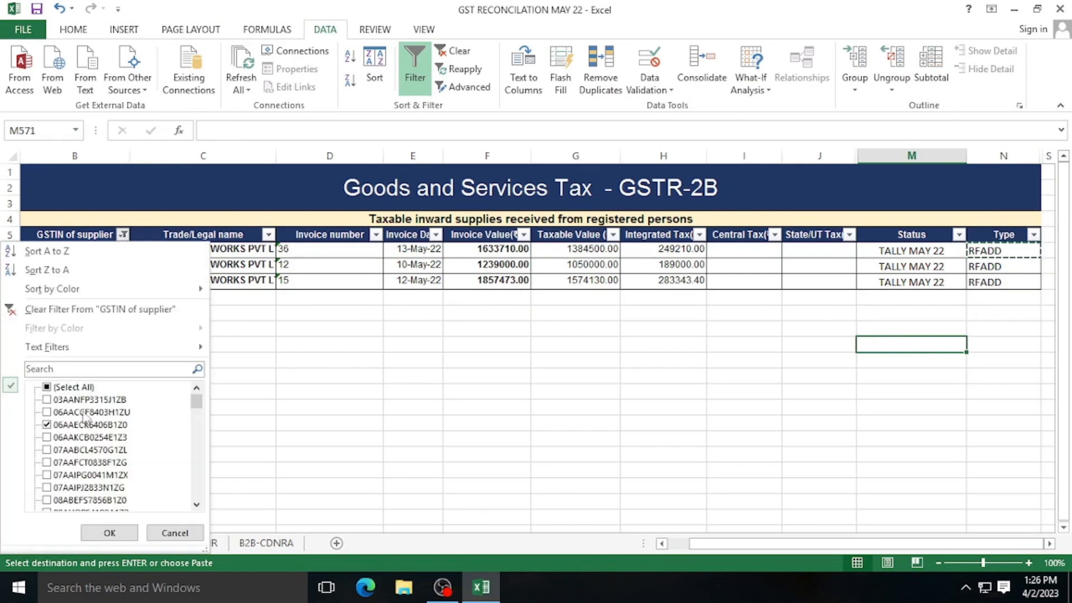
click(47, 425)
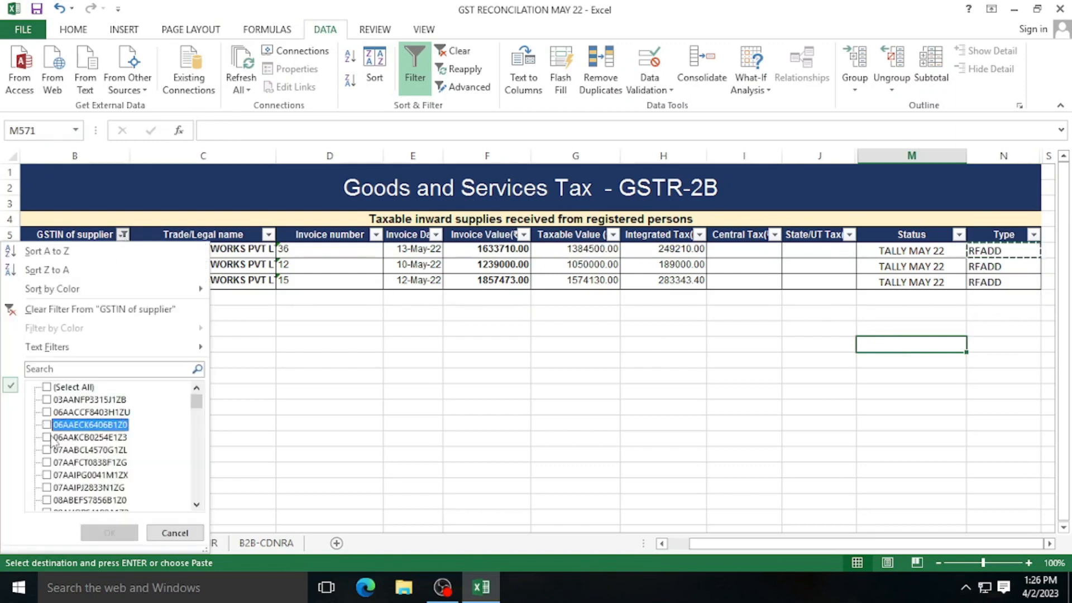
click(47, 437)
click(110, 533)
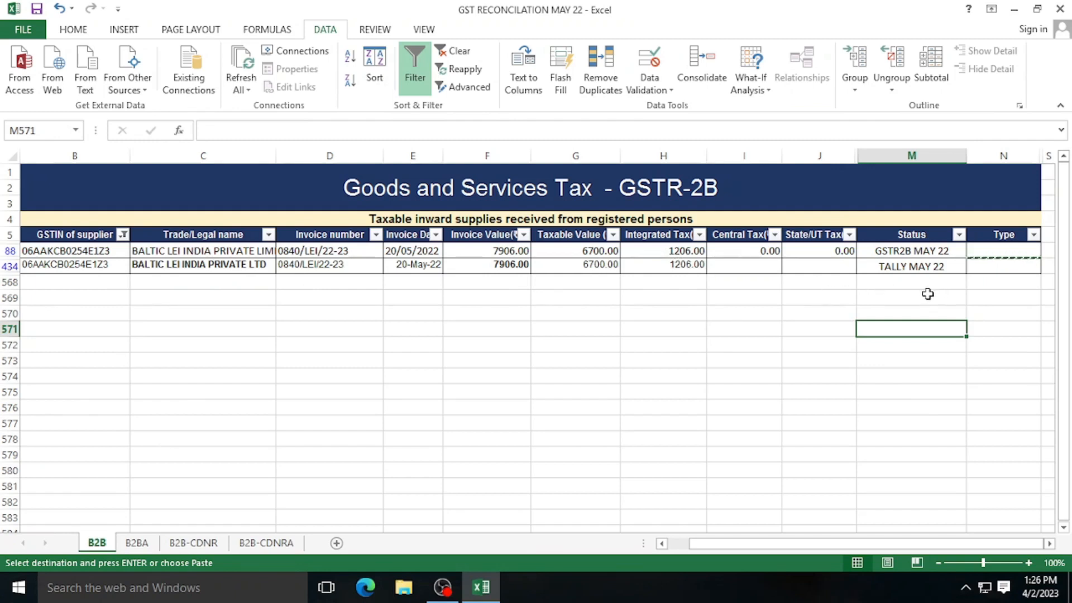
key(Escape)
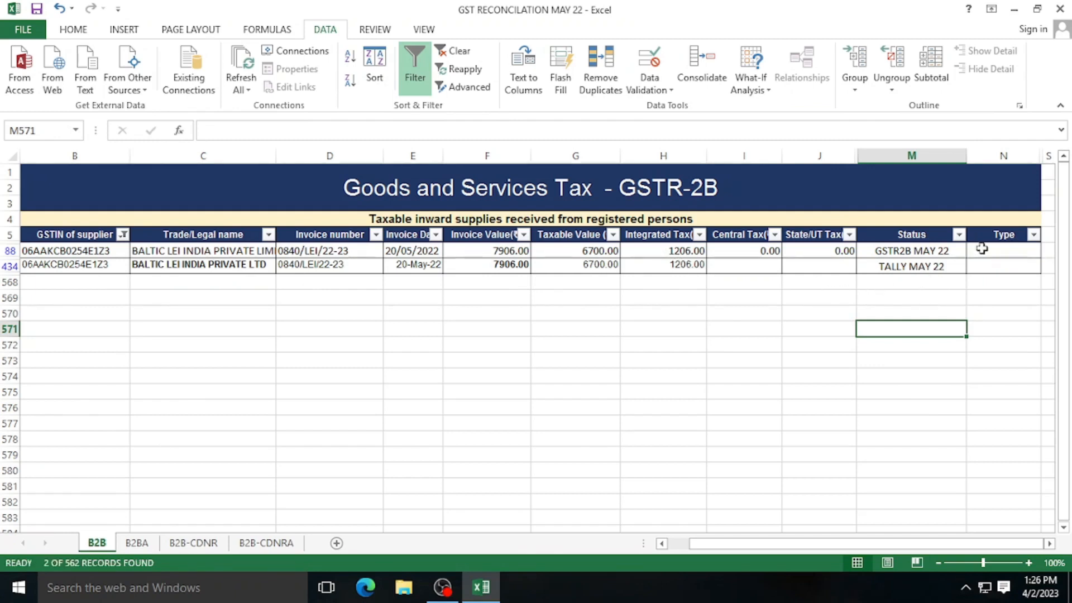
click(980, 254)
text(OK)
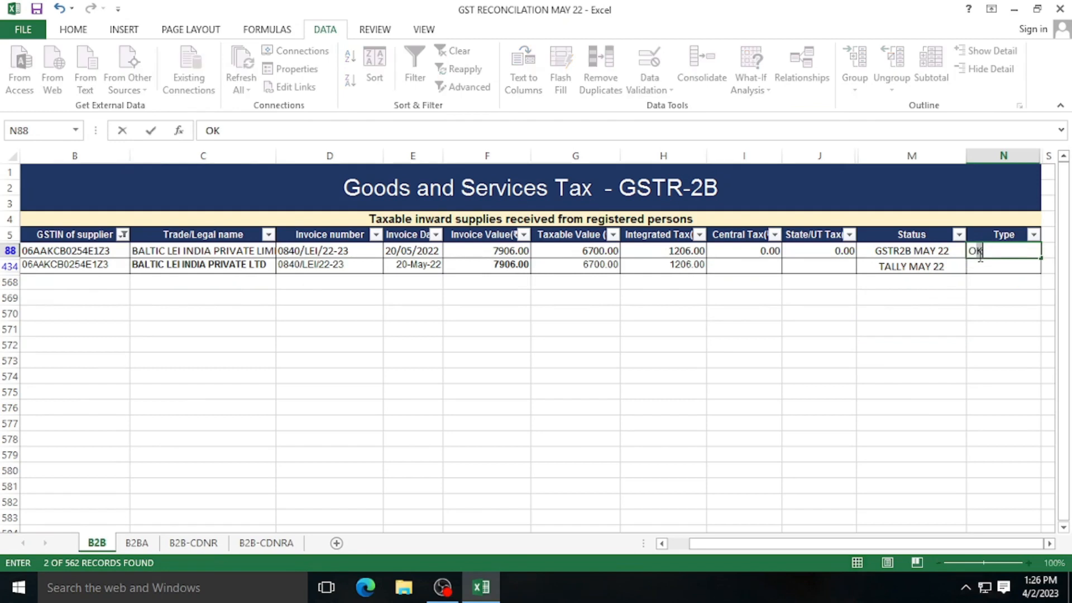
key(Return)
text(OK)
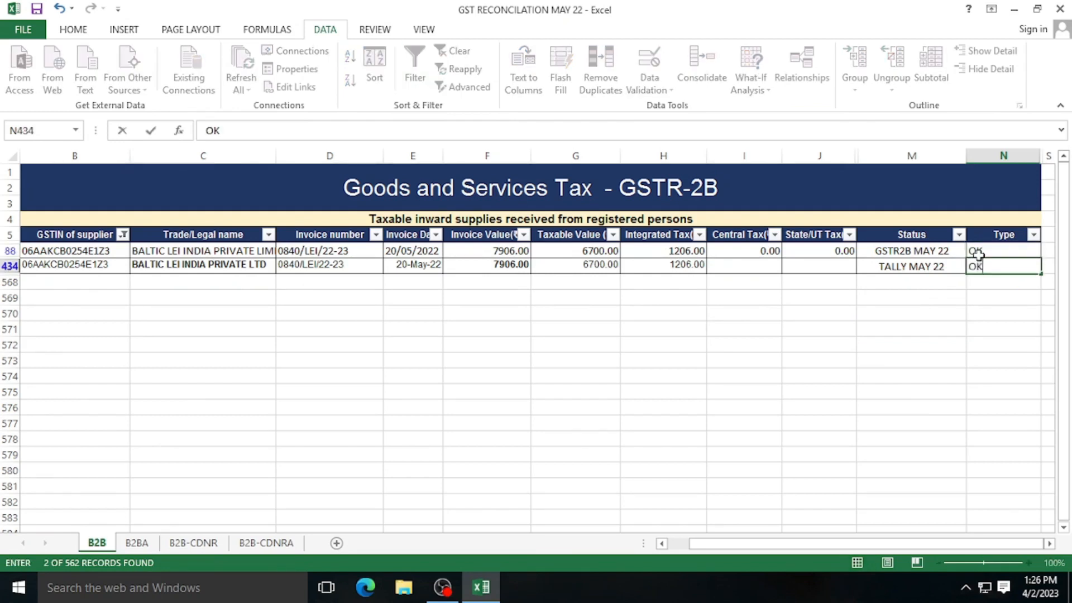
key(Return)
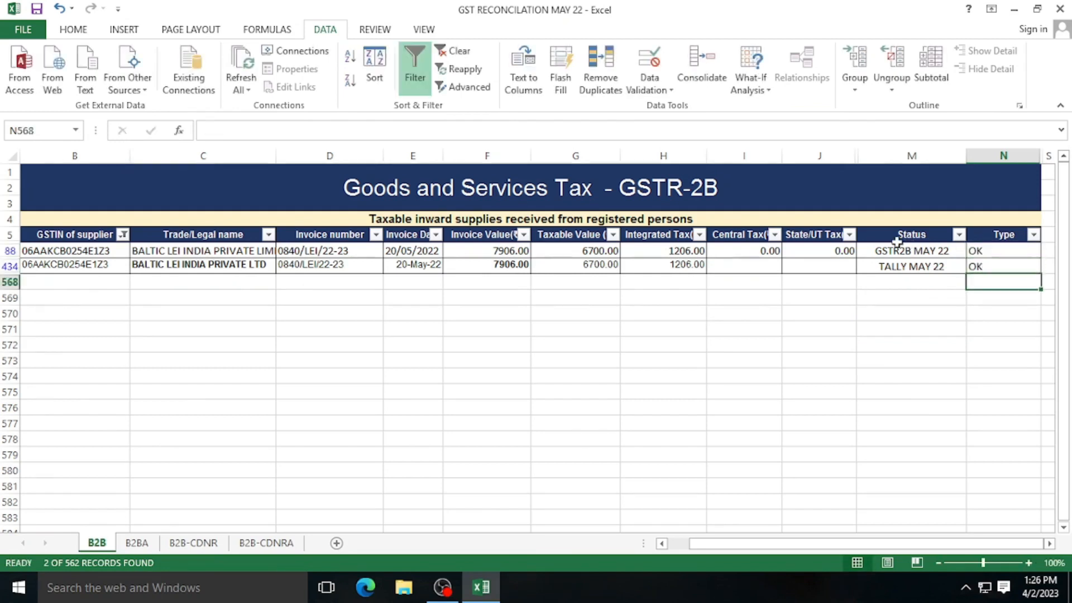
- Filter to Lawatherm Furnace and mark invoice GST-158/22-23 rows 27 and 485 as OK
click(123, 235)
click(47, 449)
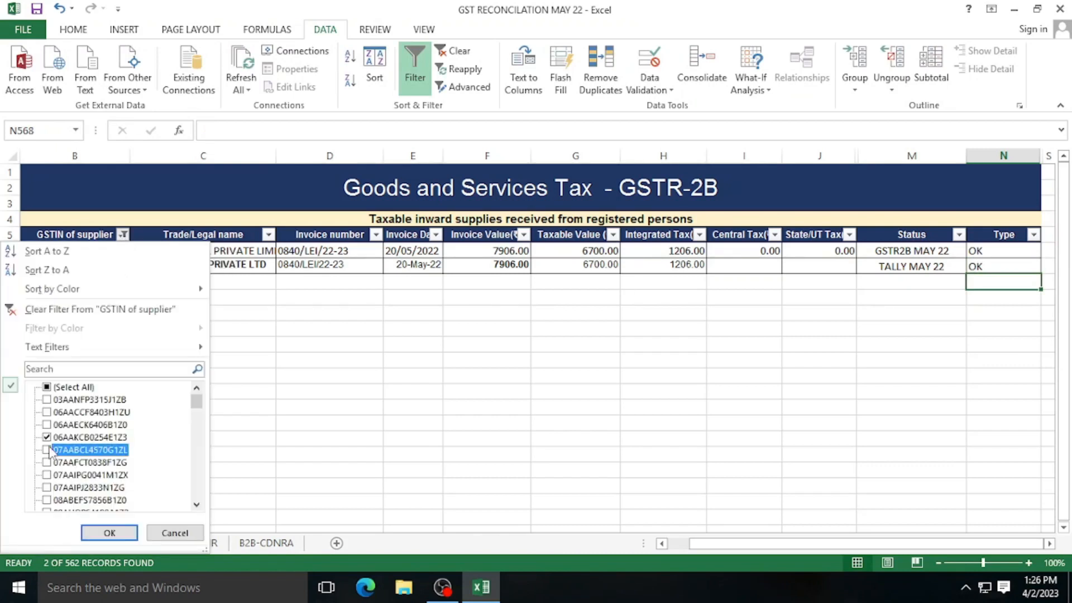
click(47, 437)
click(109, 533)
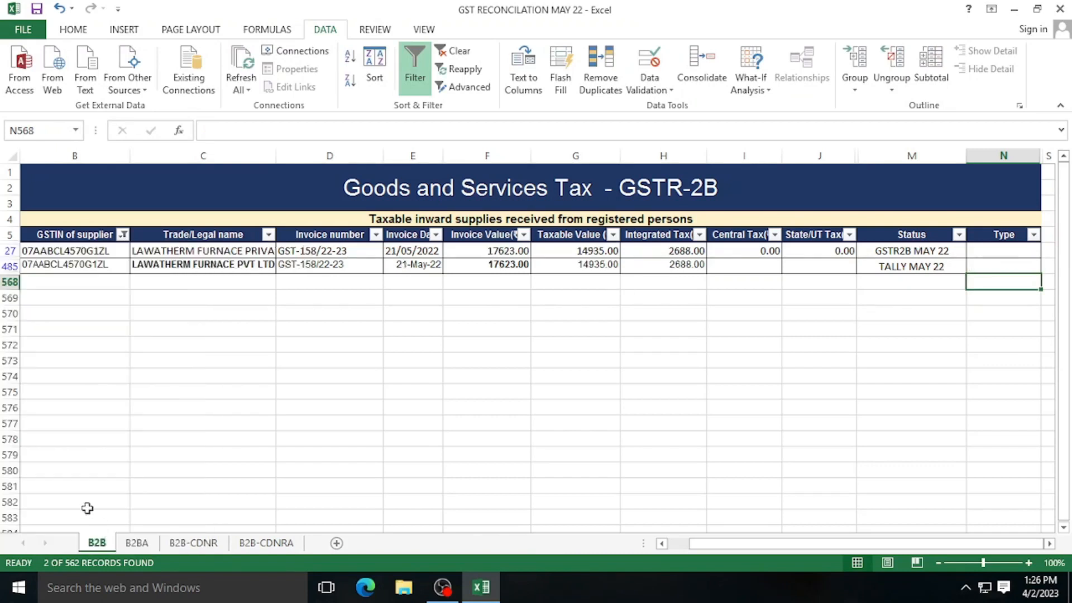
click(622, 378)
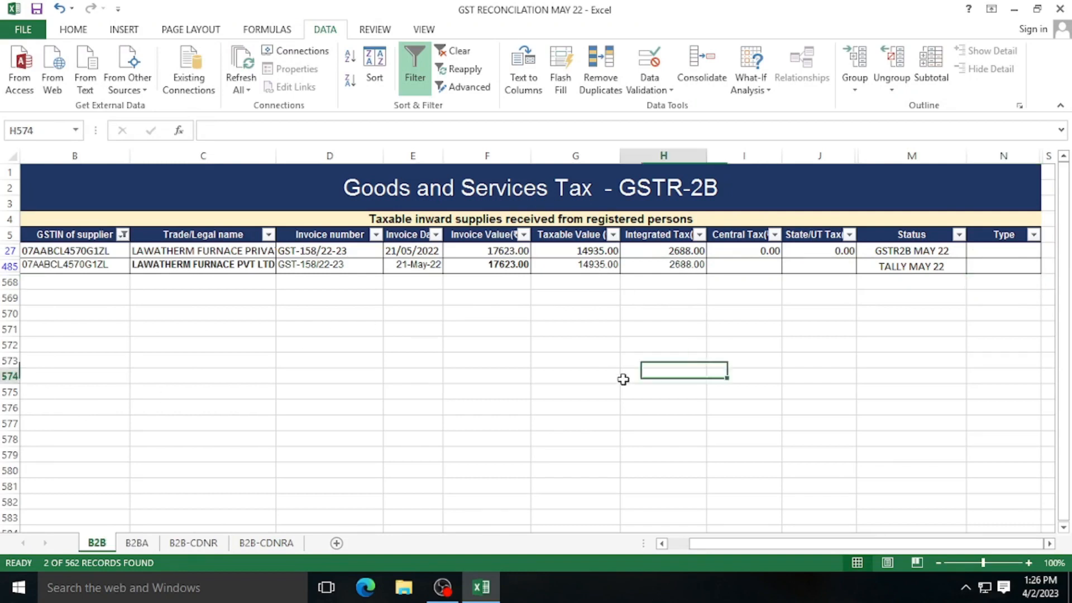
click(893, 257)
click(887, 267)
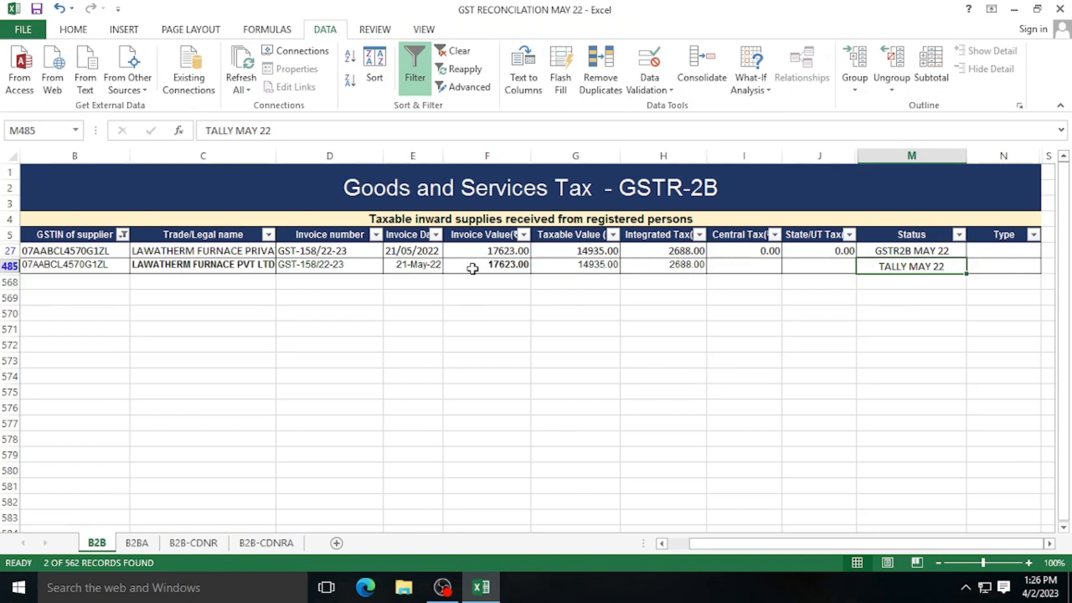
click(999, 251)
text(OK)
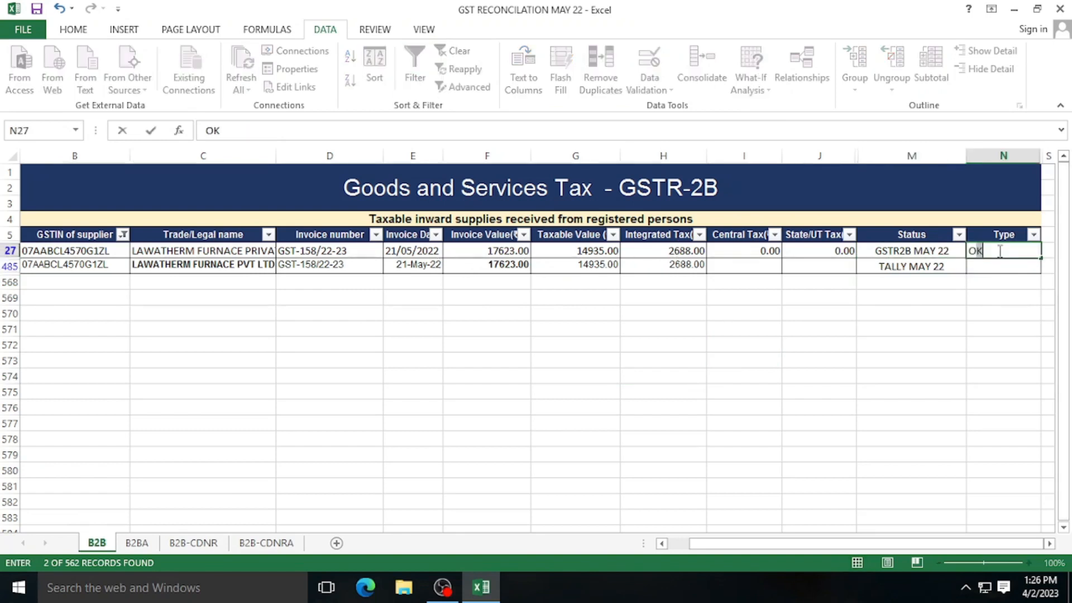
key(Return)
text(OK)
key(Return)
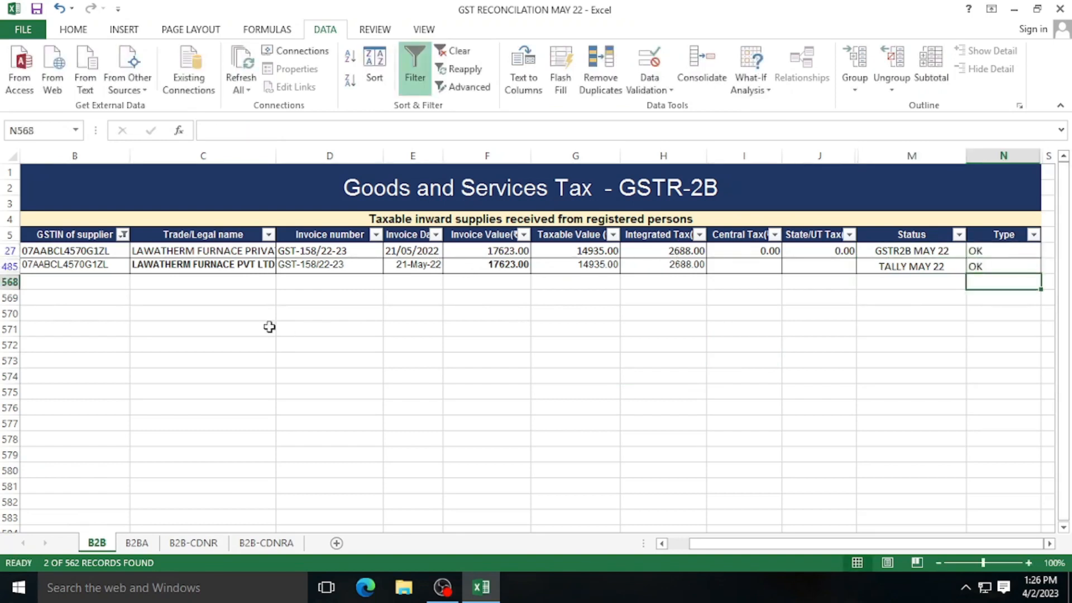
- Filter to Rivigo's GSTIN and compare the GSTR-2B and Tally integrated tax totals
click(122, 235)
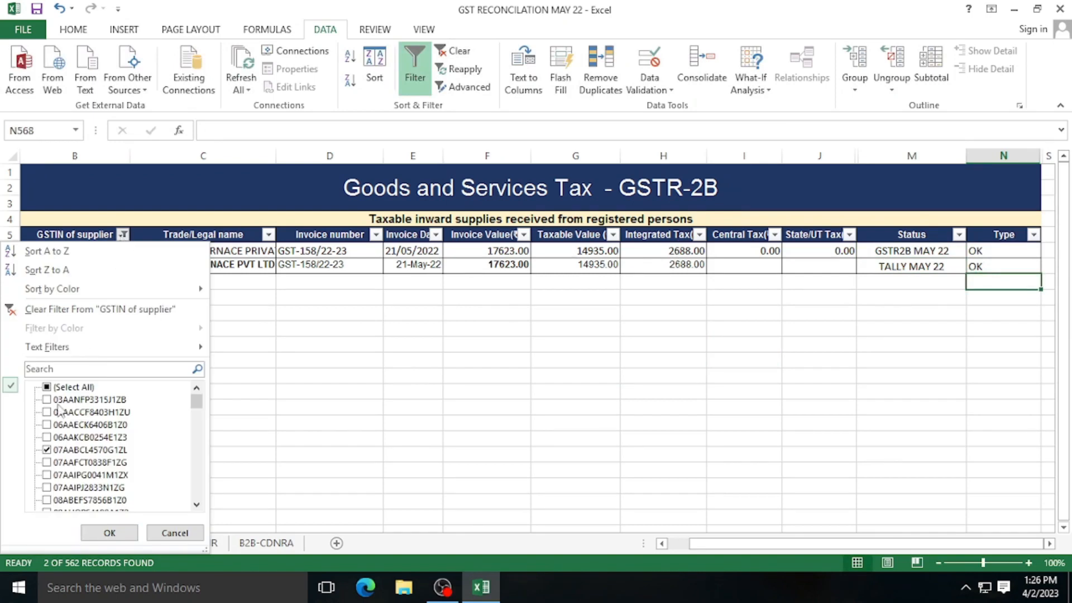
click(47, 462)
click(47, 449)
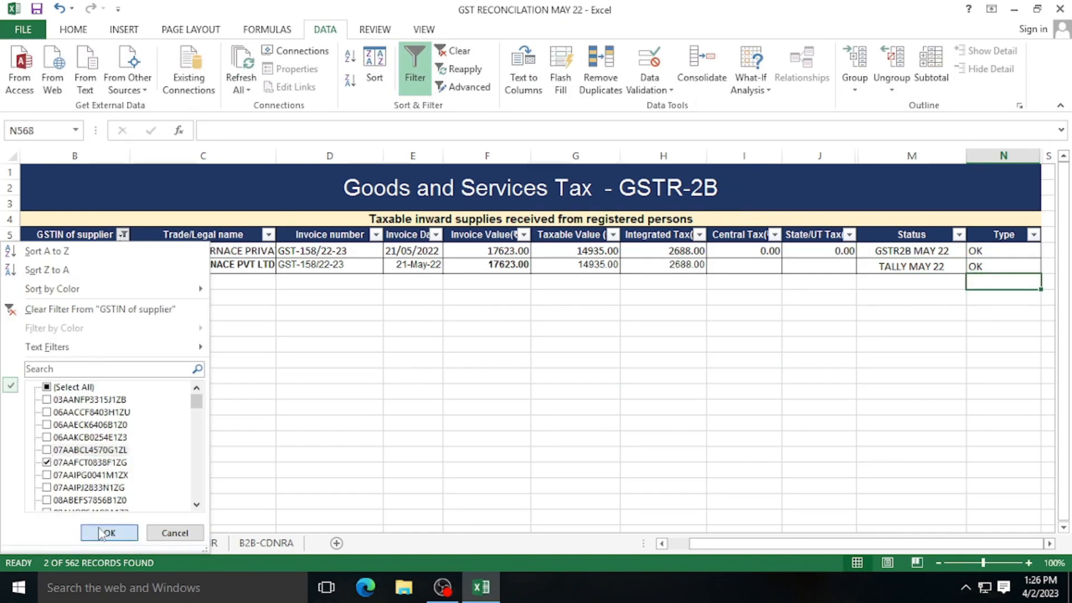
click(110, 533)
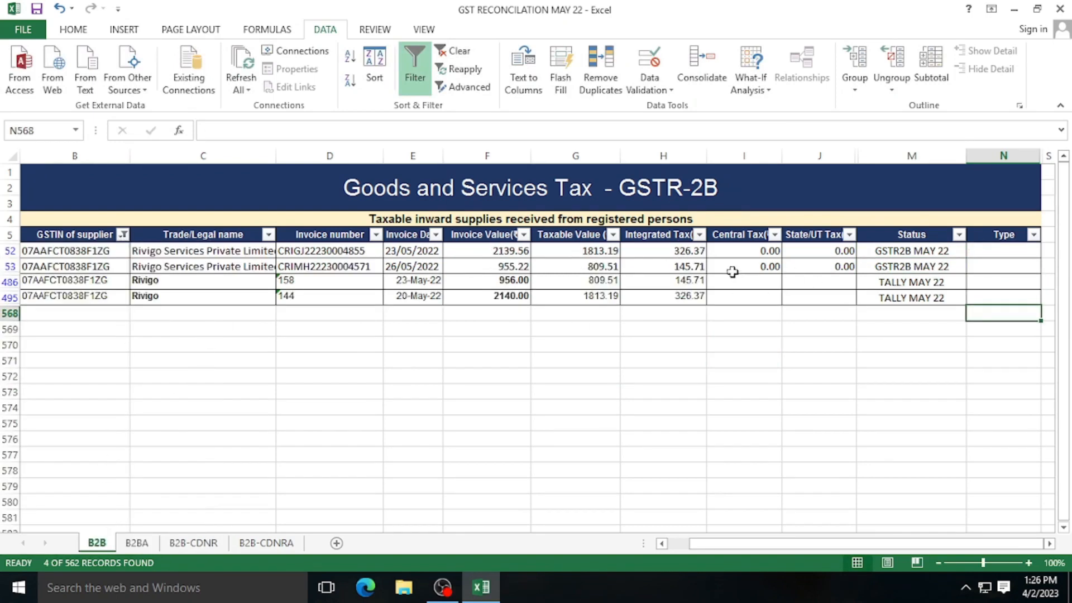
drag(682, 251, 682, 266)
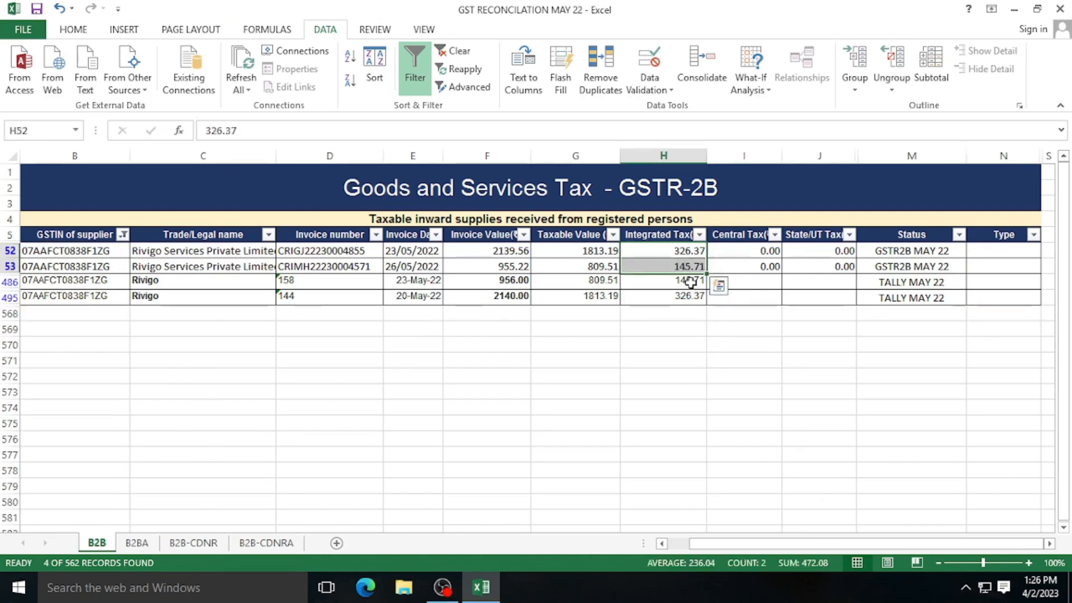
drag(691, 281, 691, 300)
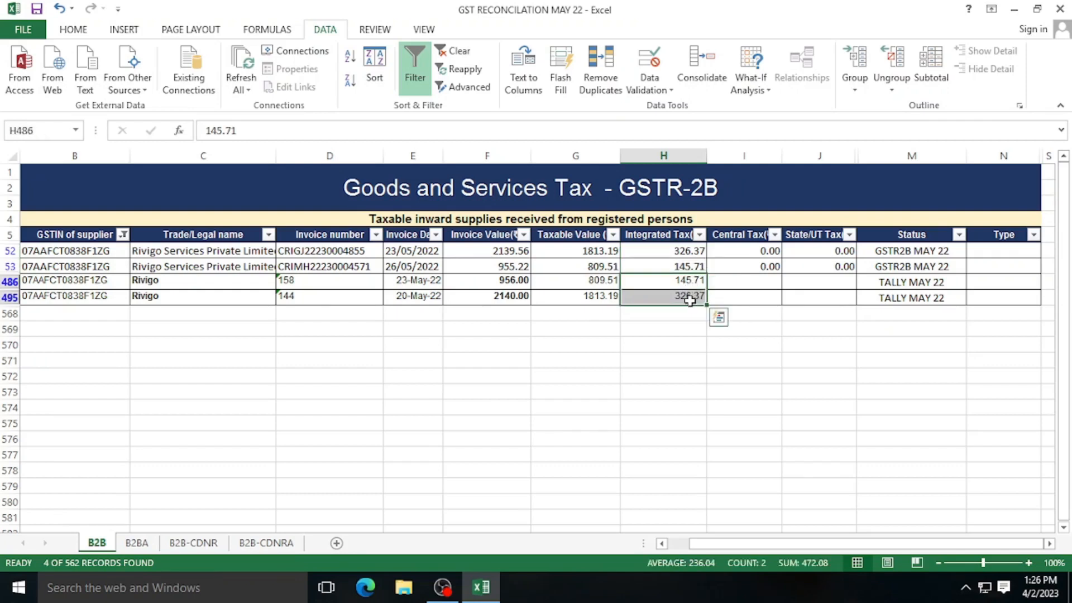
- Mark Rivigo's rows 52, 53, 486 and 495 as OK in the Type column
click(978, 252)
text(OK)
key(Return)
text(OK)
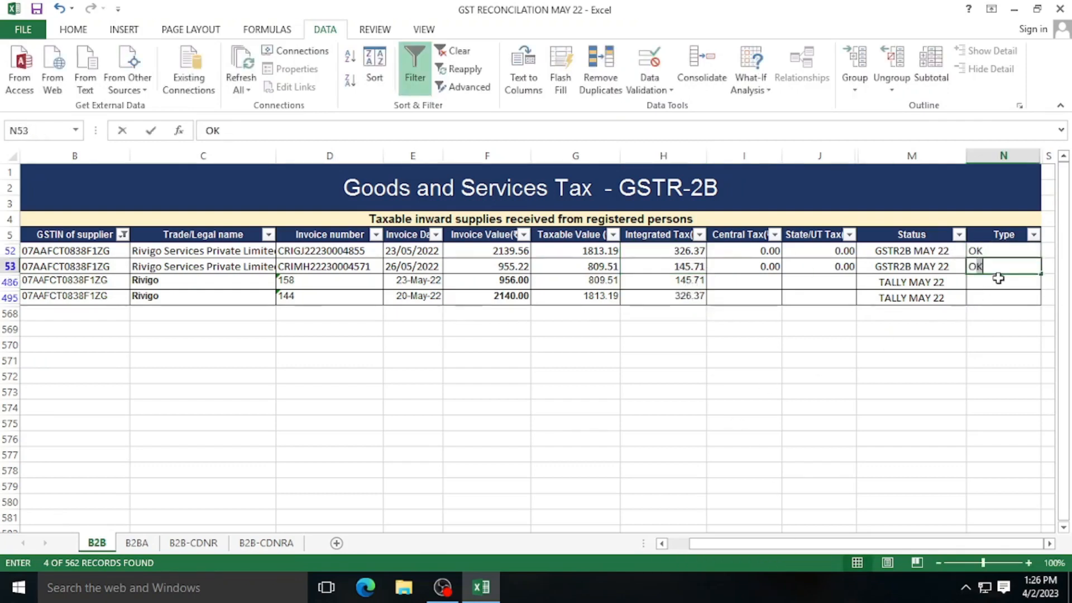
key(Return)
text(OK)
key(Return)
text(OK)
key(Return)
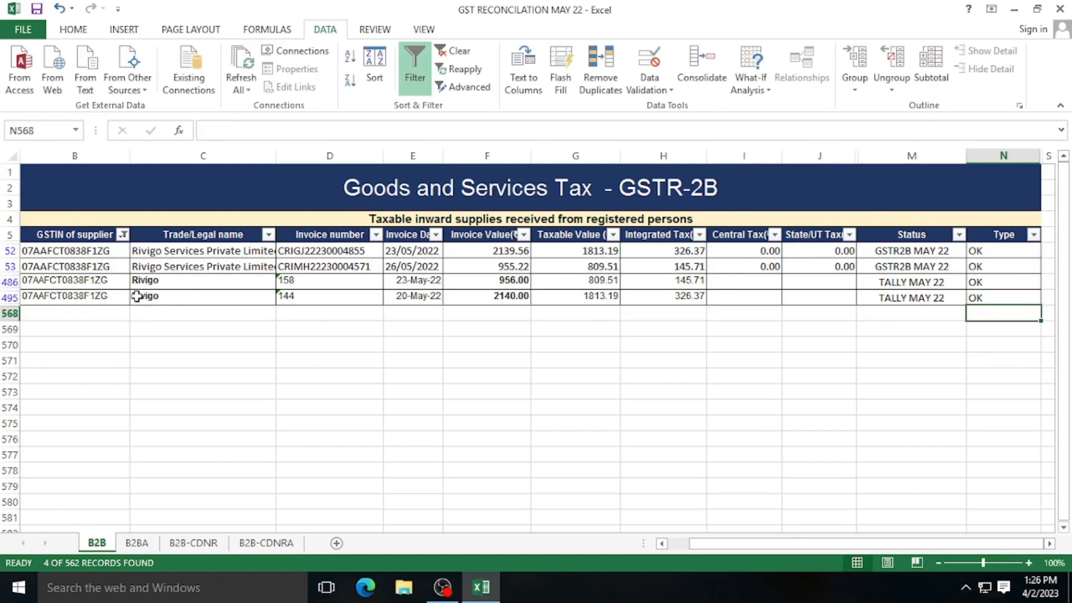
- Filter to Kishore International, compare integrated tax totals, and mark all six rows OK
click(123, 234)
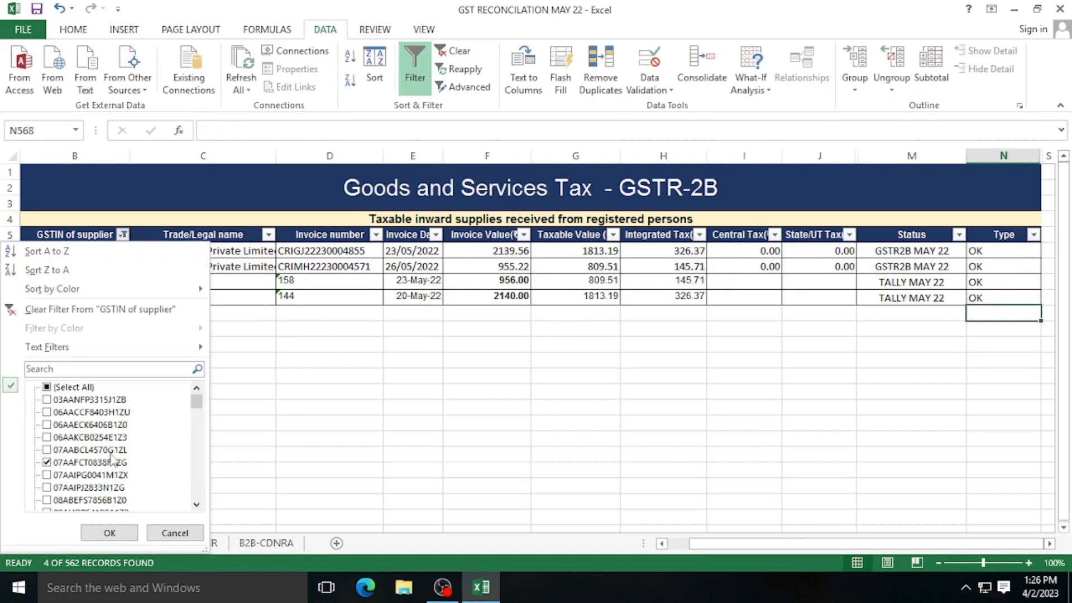
click(47, 474)
click(47, 463)
click(109, 533)
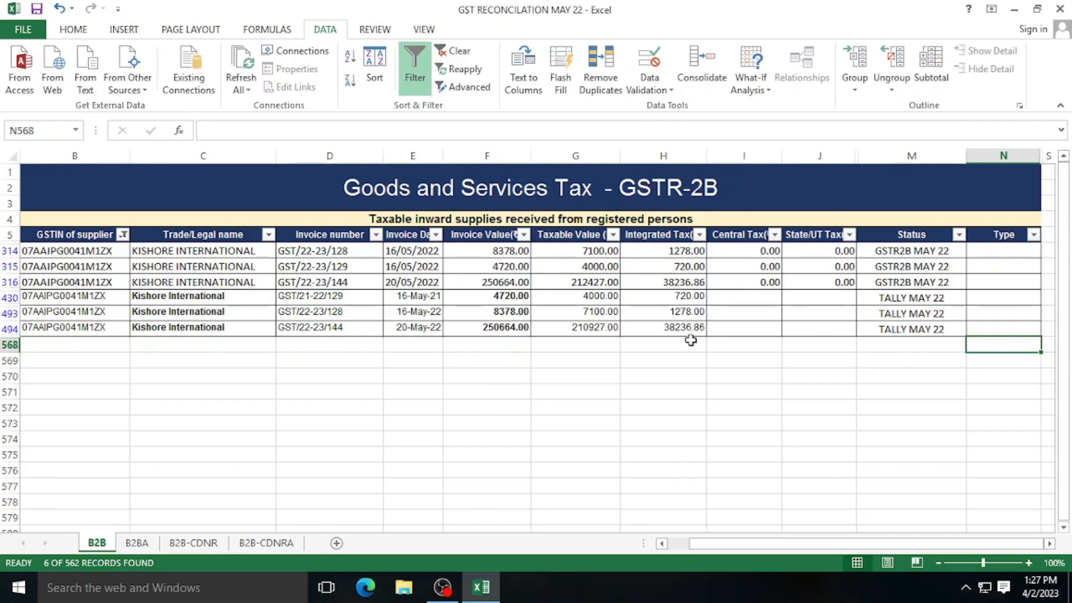
drag(680, 251, 679, 281)
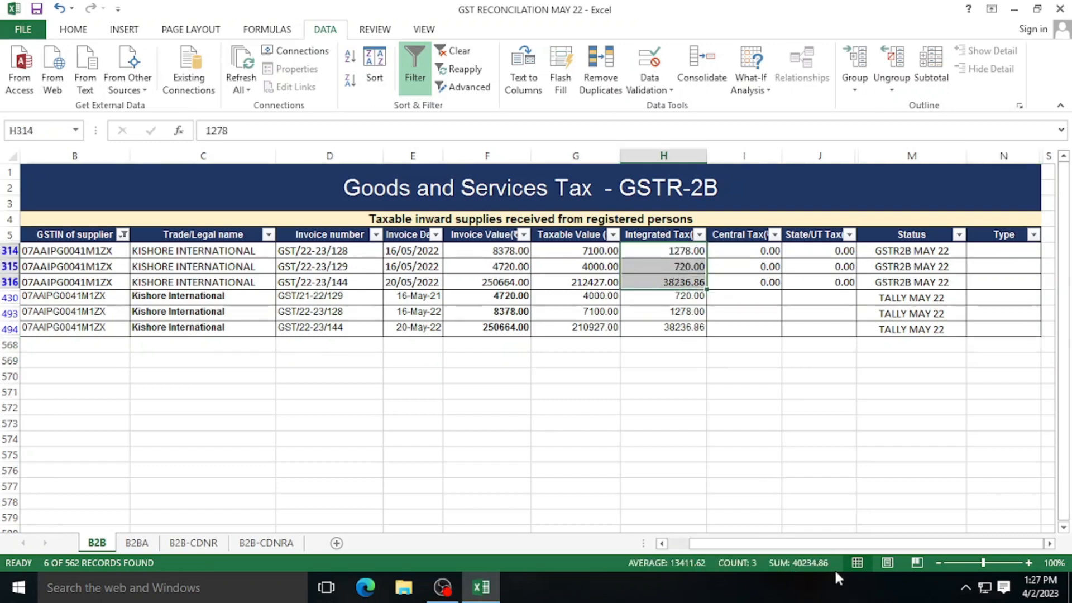
drag(677, 297, 676, 330)
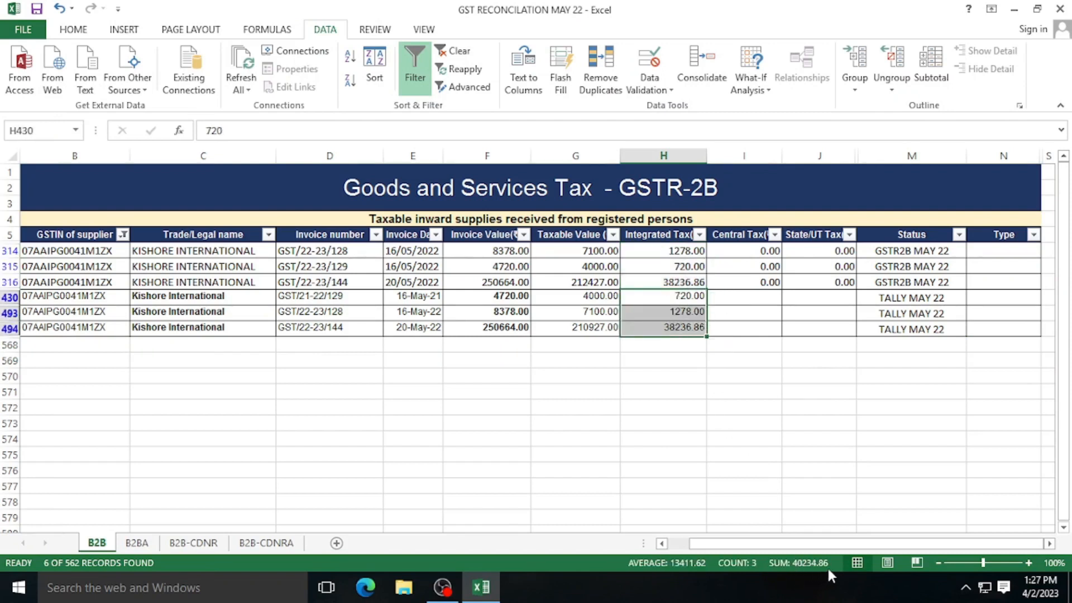
click(986, 250)
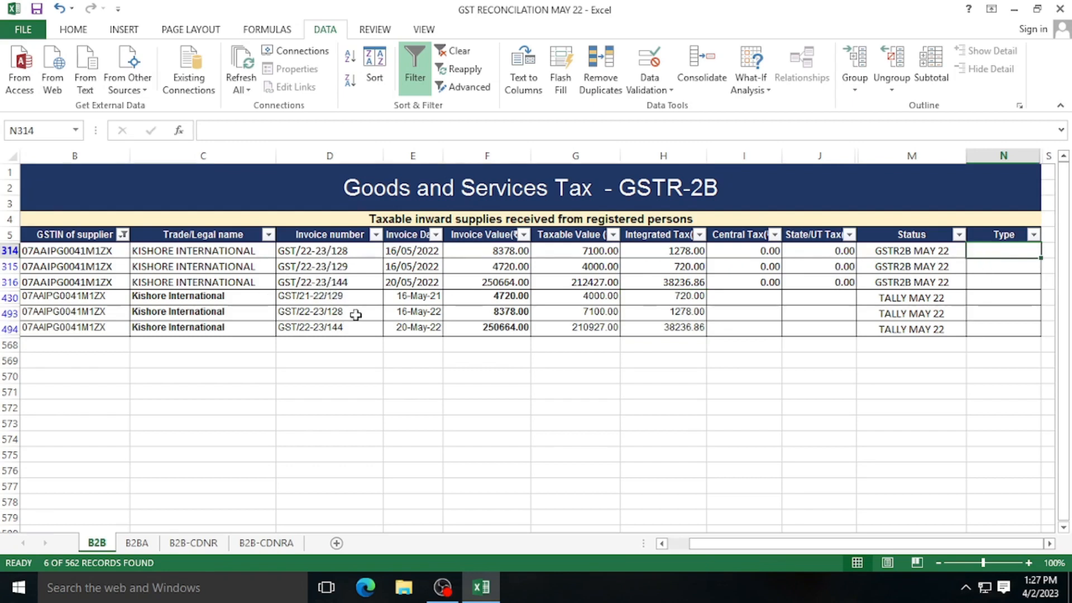
text(OK)
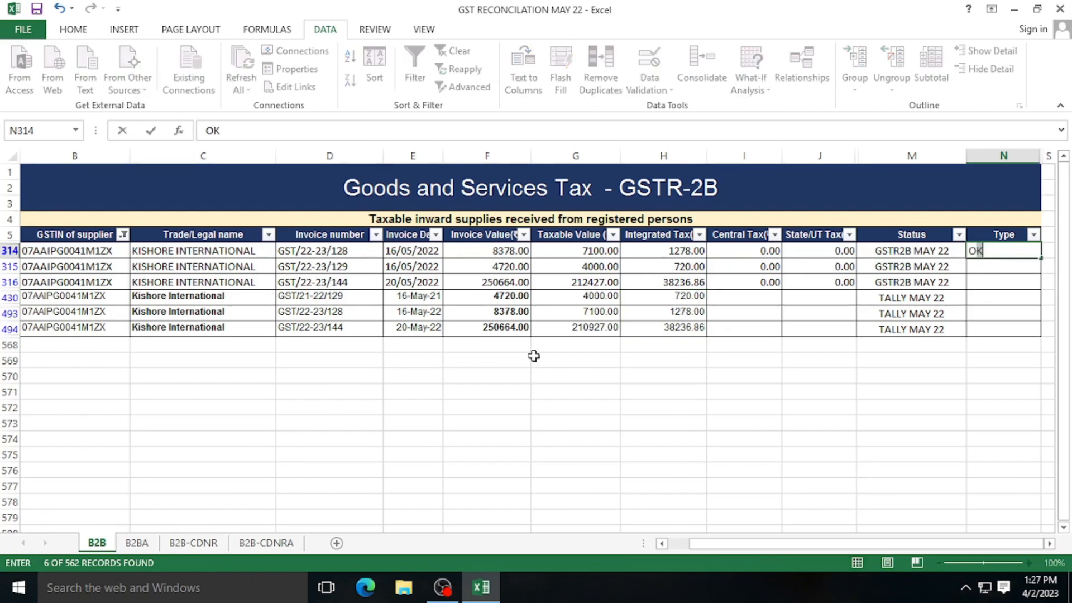
text( OK OK OK OK OK)
key(Return)
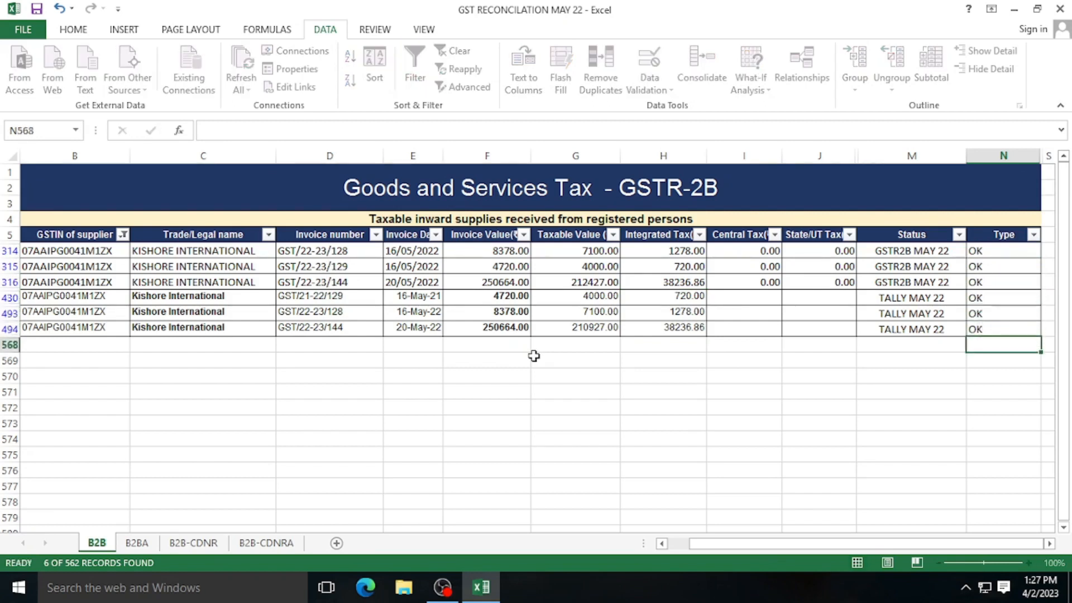
- Filter to True Temp Technology and mark rows 322 and 358 as OK
click(124, 235)
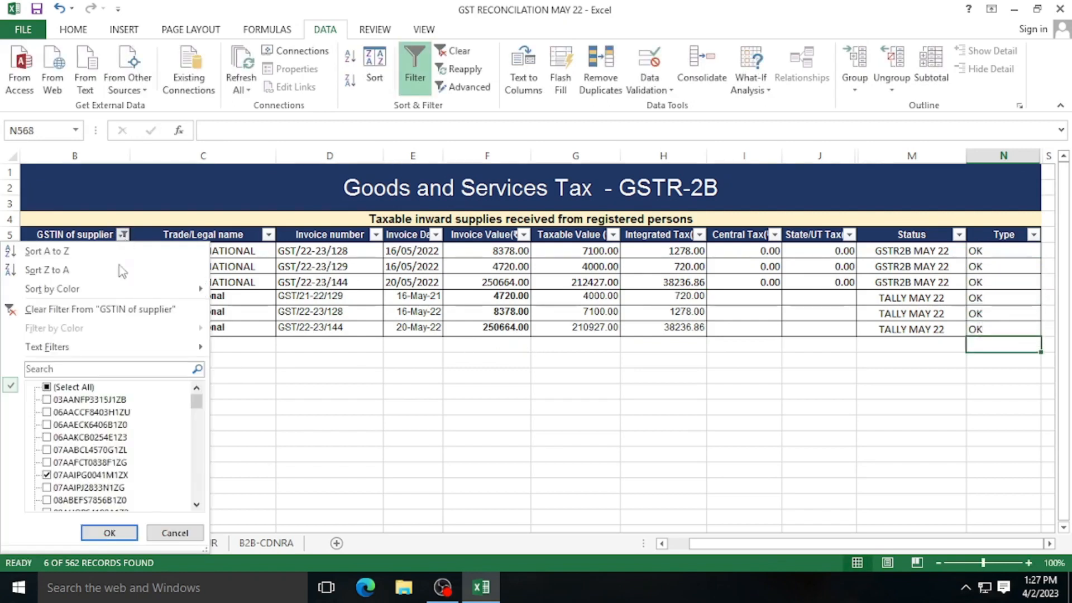
click(47, 487)
click(47, 475)
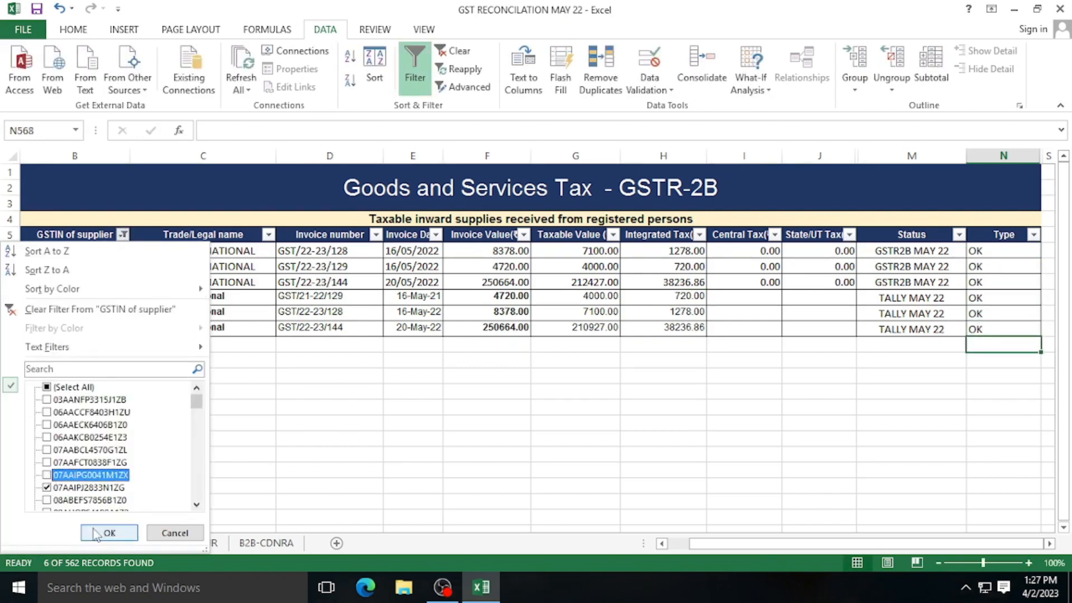
click(96, 529)
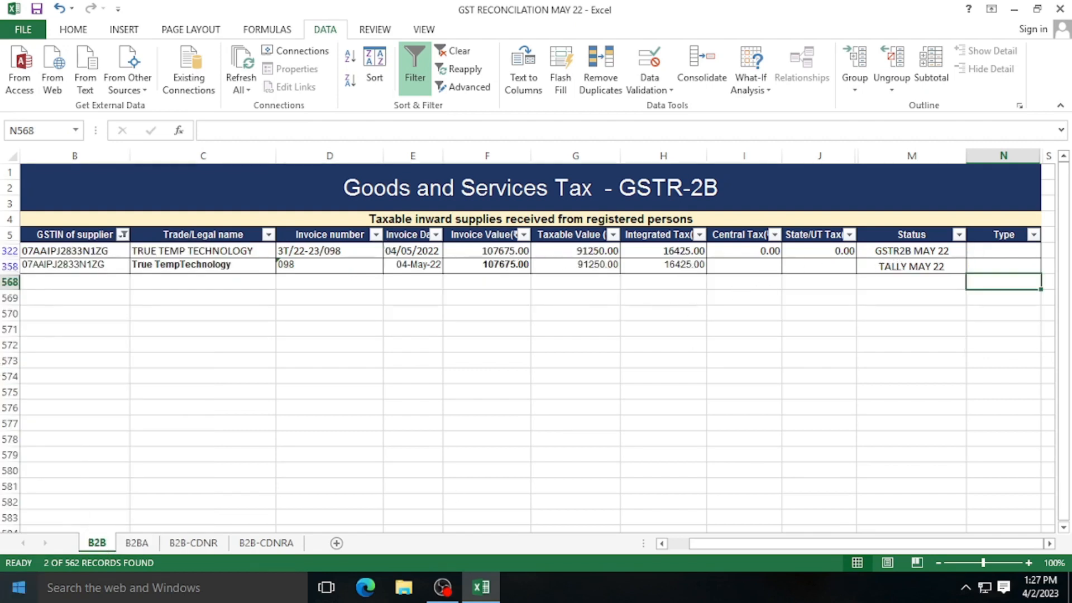
key(Up)
key(Up)
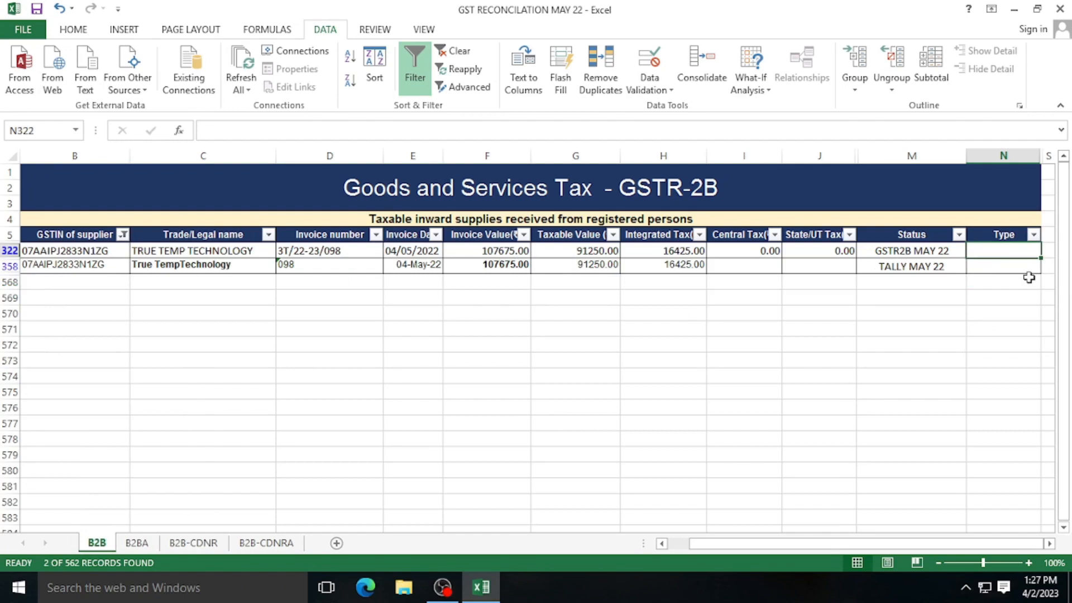
text(OK)
key(Return)
text(OK)
key(Return)
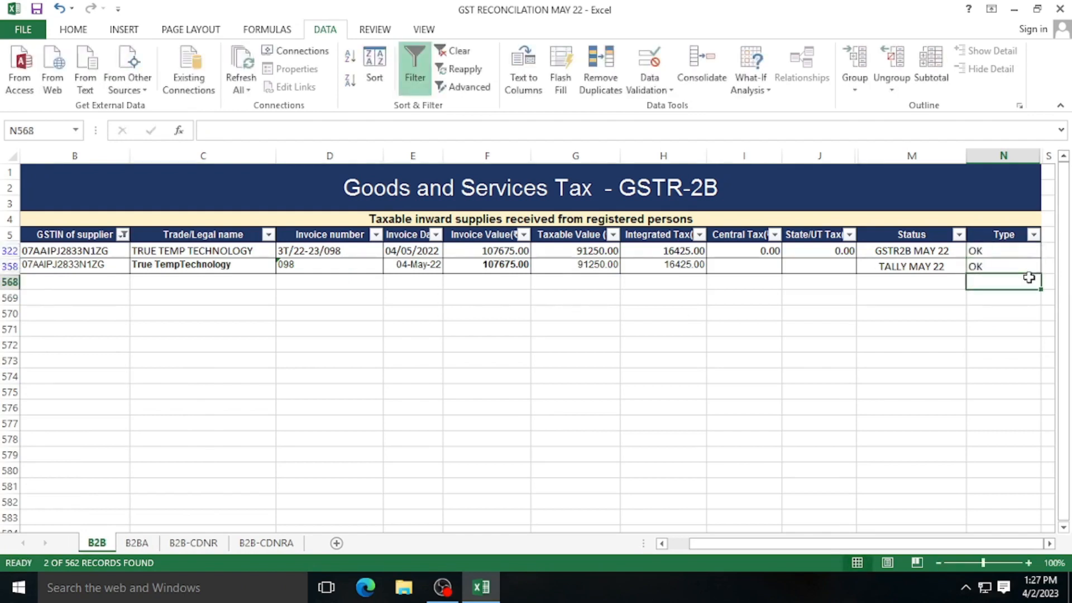
click(122, 235)
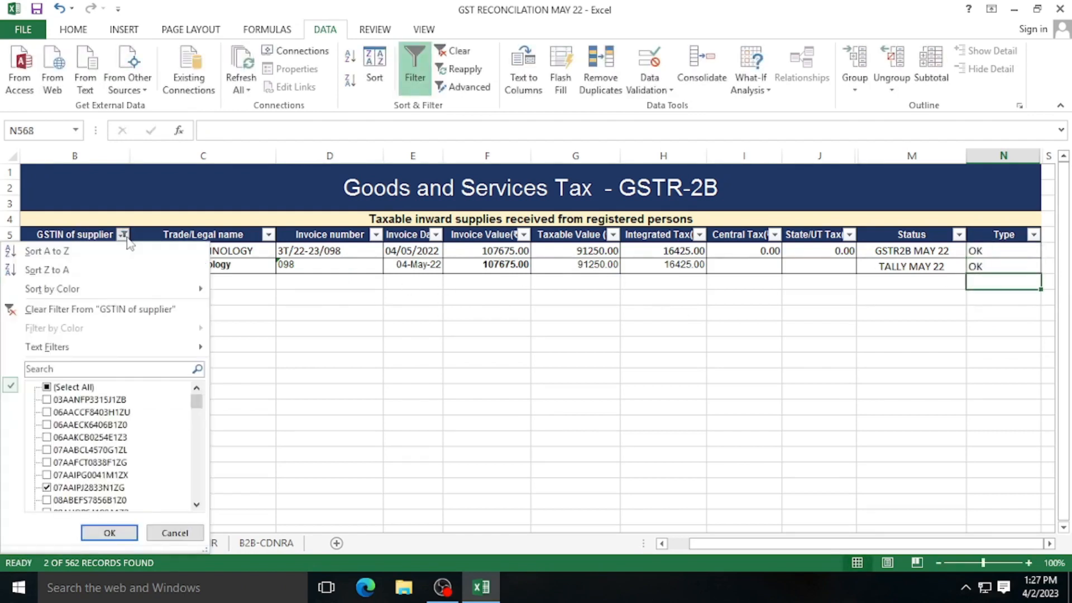
click(47, 501)
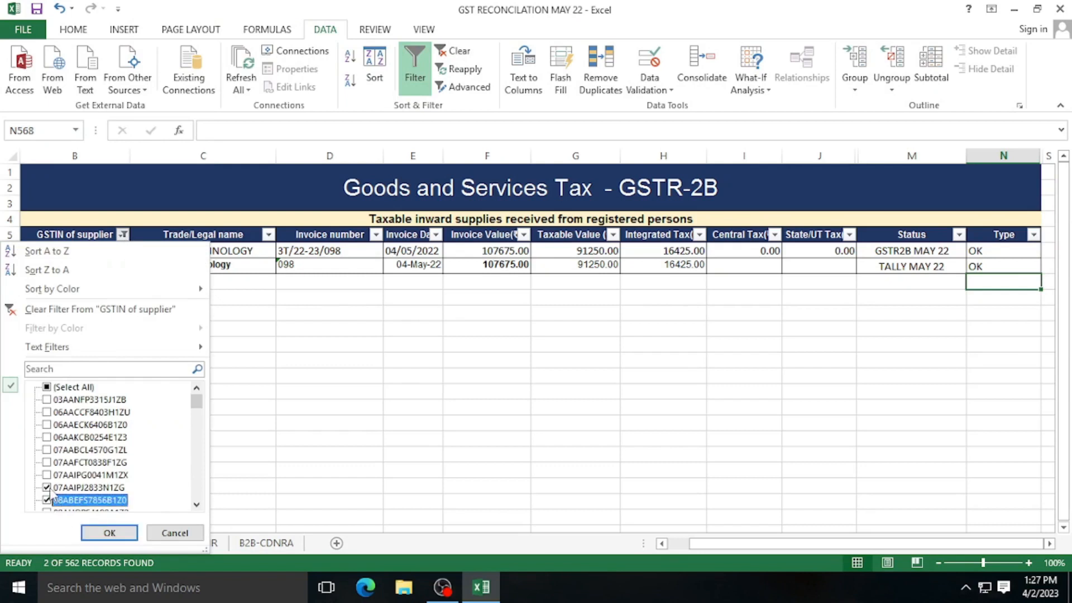
click(48, 488)
click(109, 533)
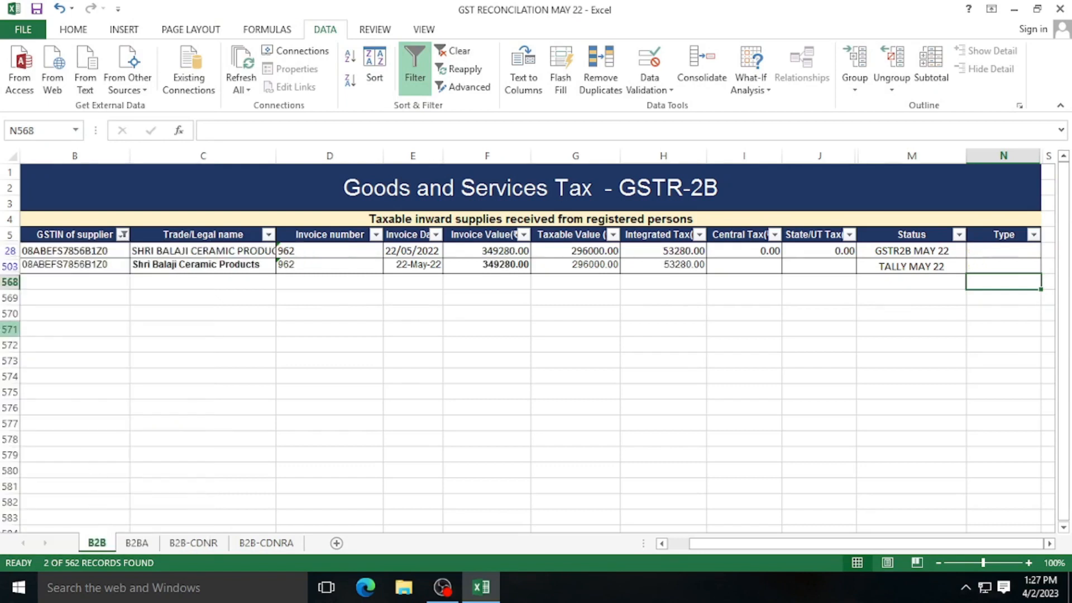
click(991, 251)
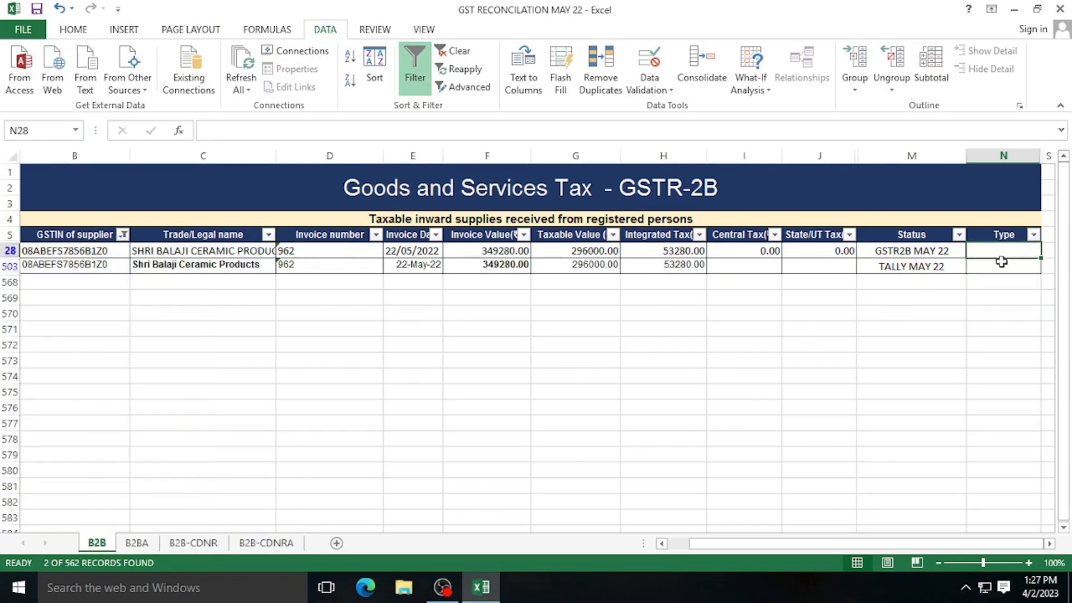
text(OK)
key(Return)
text(OK)
key(Return)
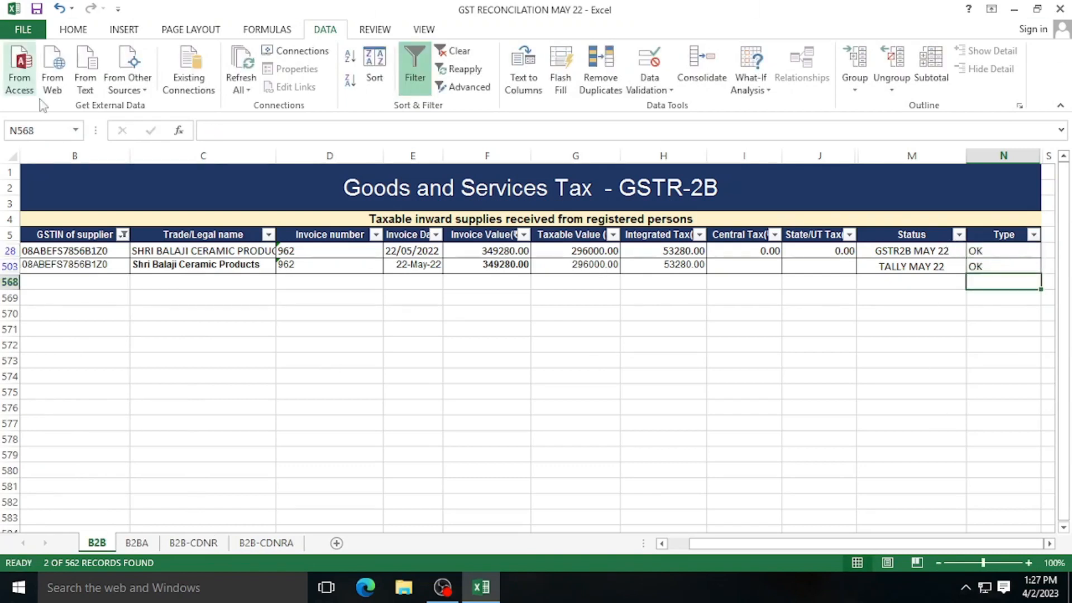
click(123, 235)
scroll(103, 413, down, 1)
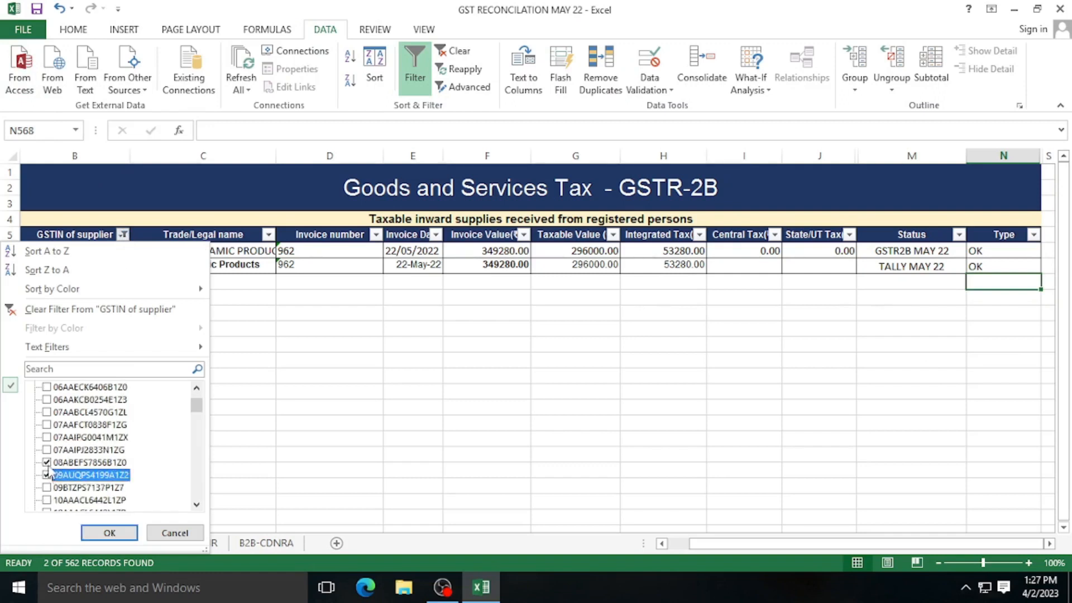
click(116, 535)
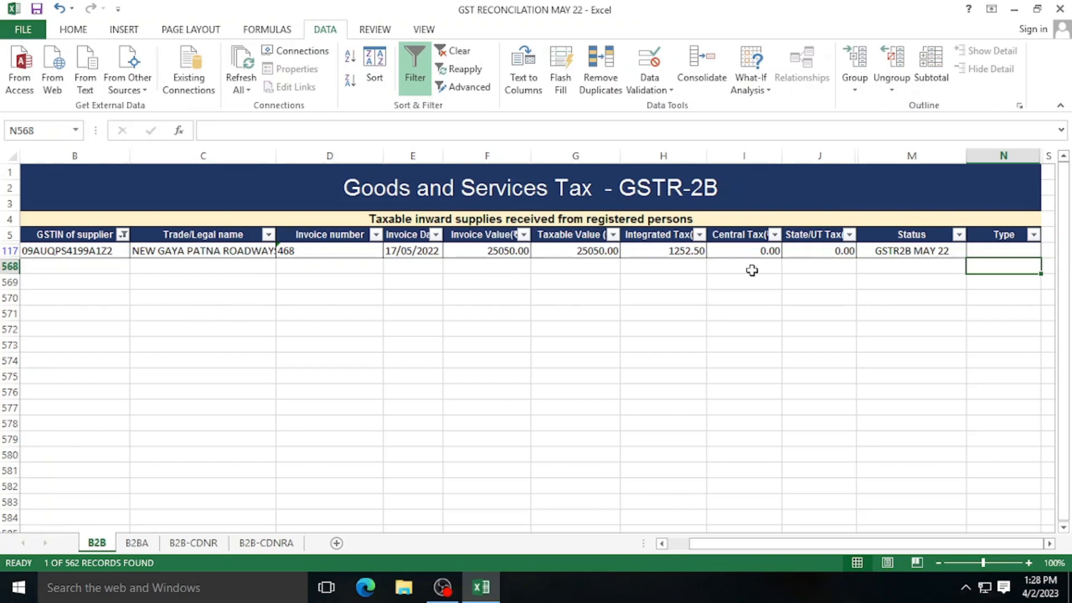
click(884, 299)
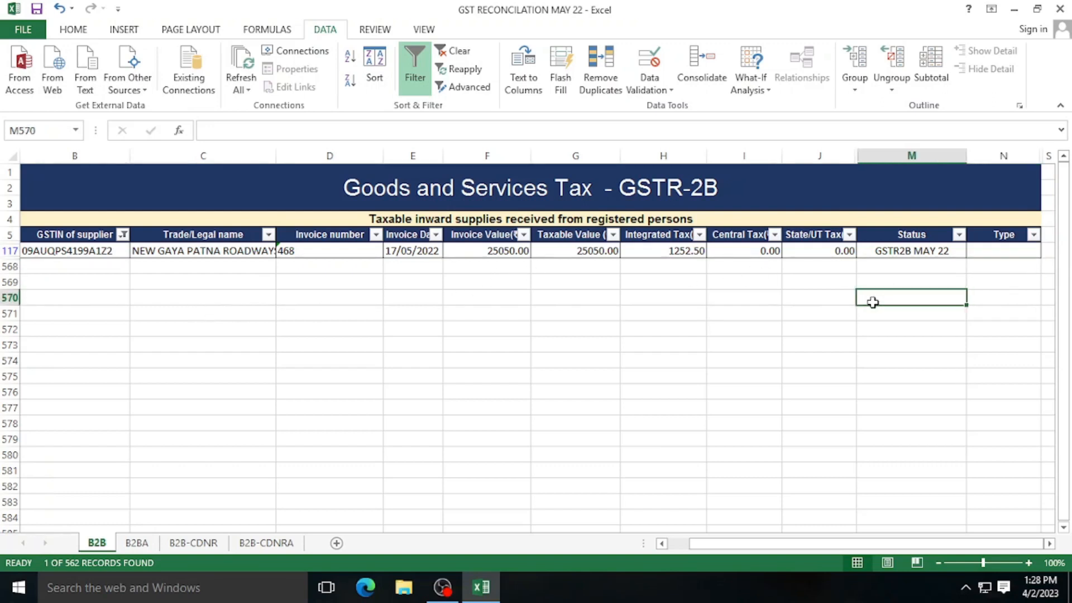
click(907, 252)
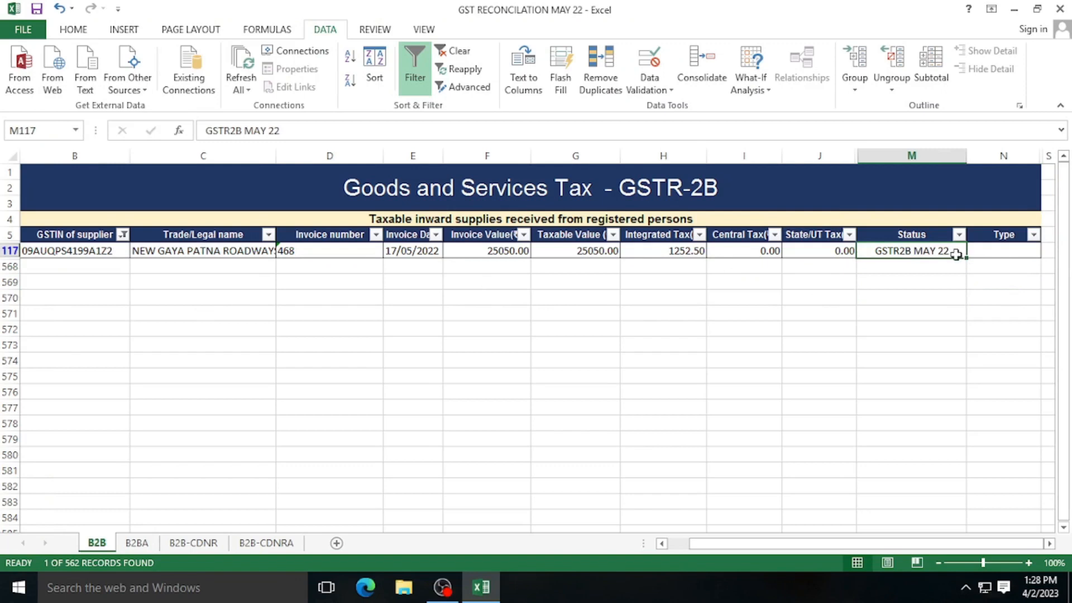
click(994, 253)
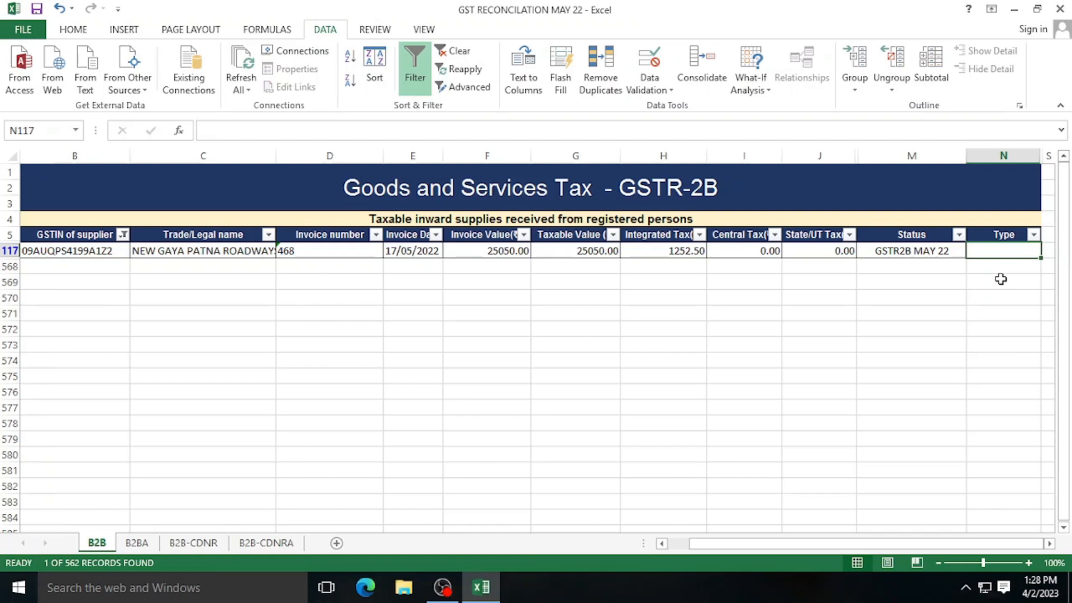
text(F)
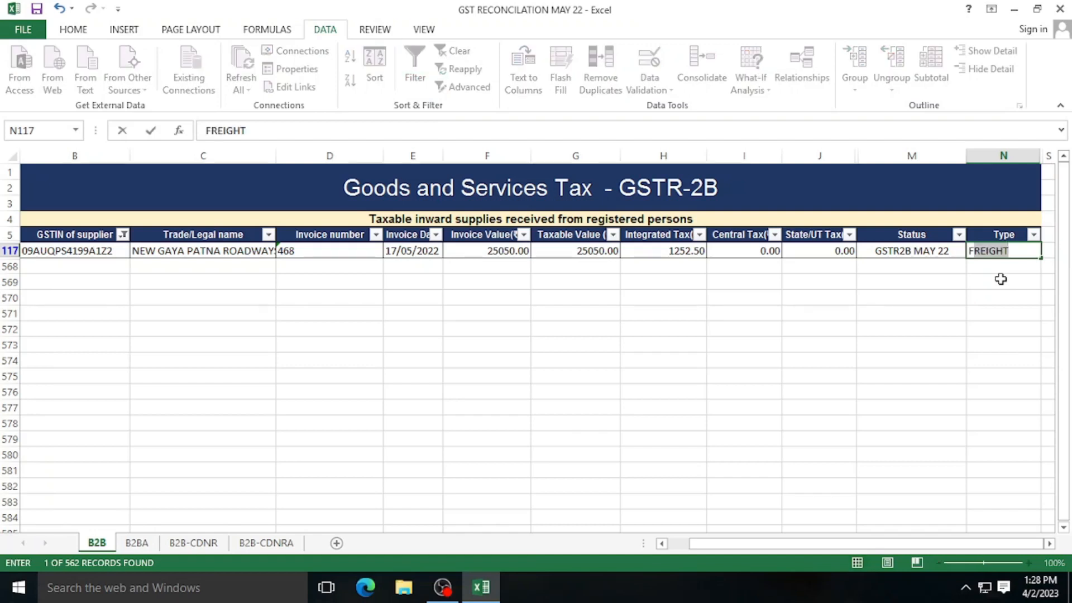
key(Return)
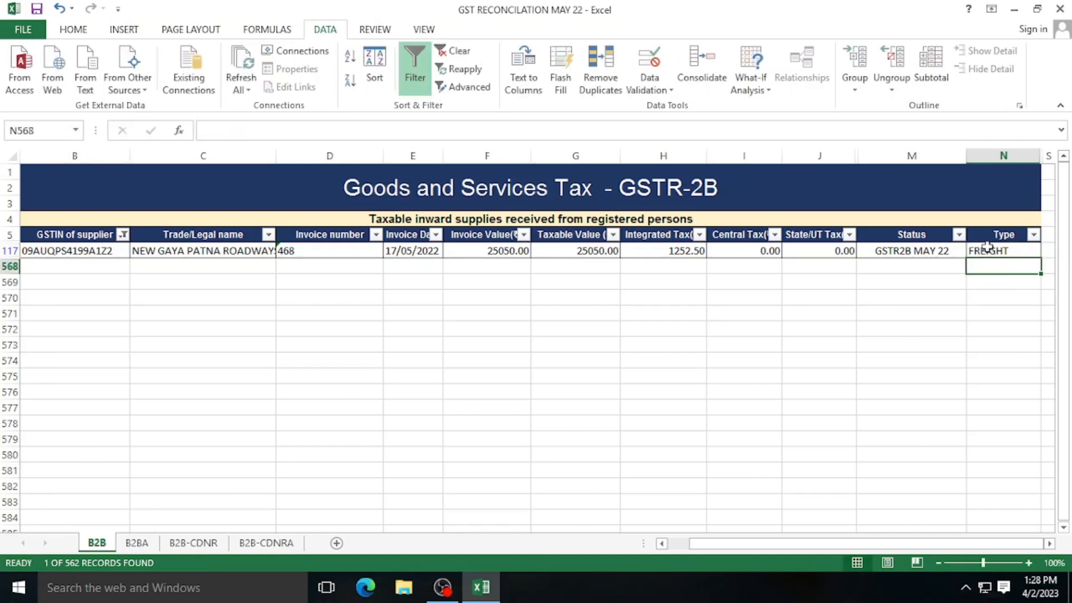
click(751, 346)
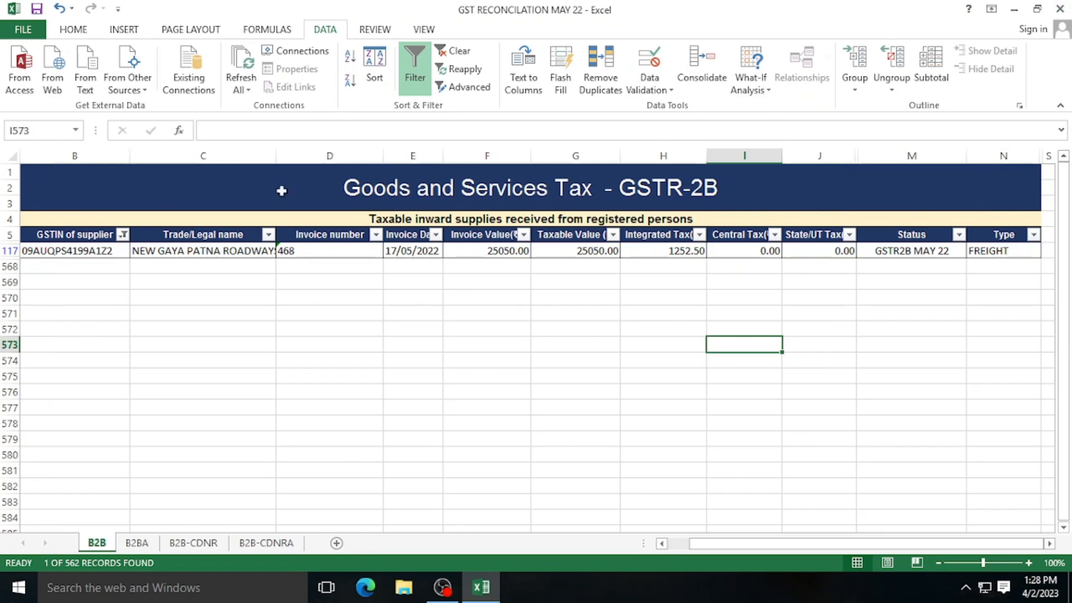
- Clear the supplier filter and filter the Type column to OK only
click(457, 54)
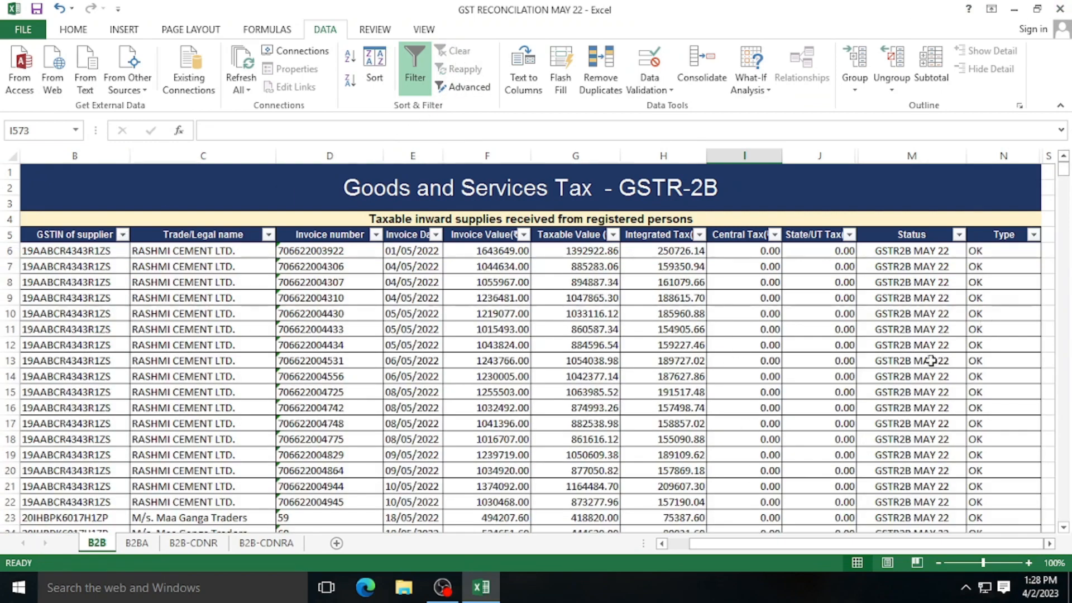
click(1033, 235)
click(878, 387)
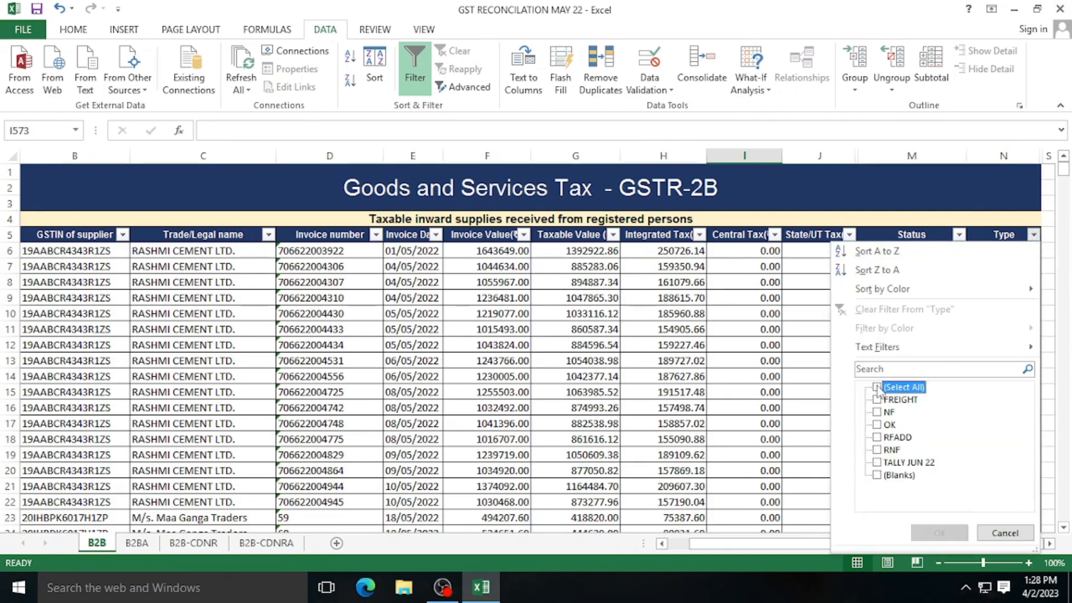
click(877, 424)
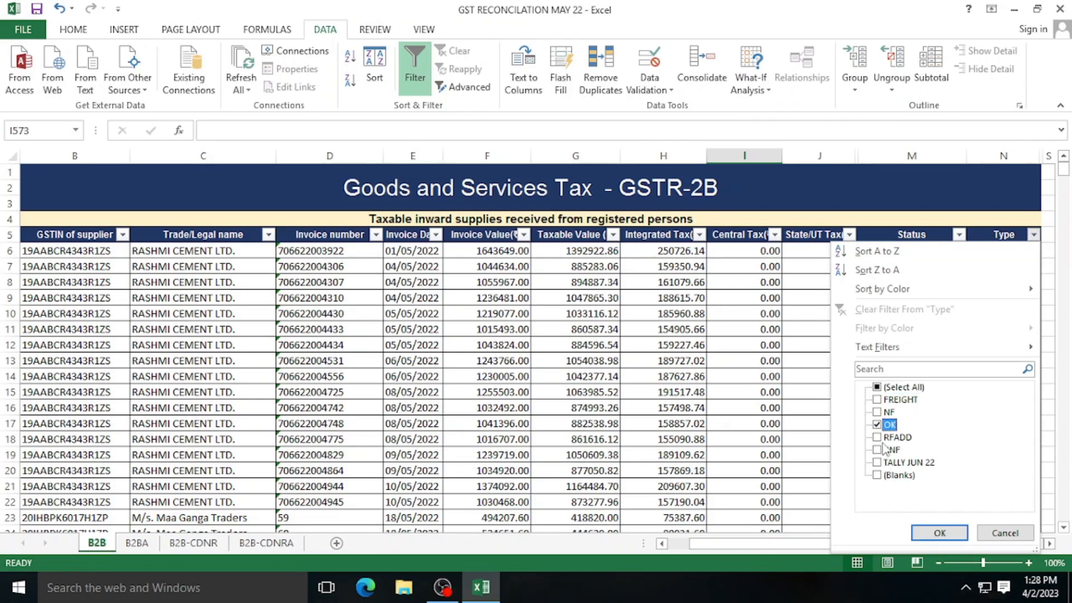
click(928, 533)
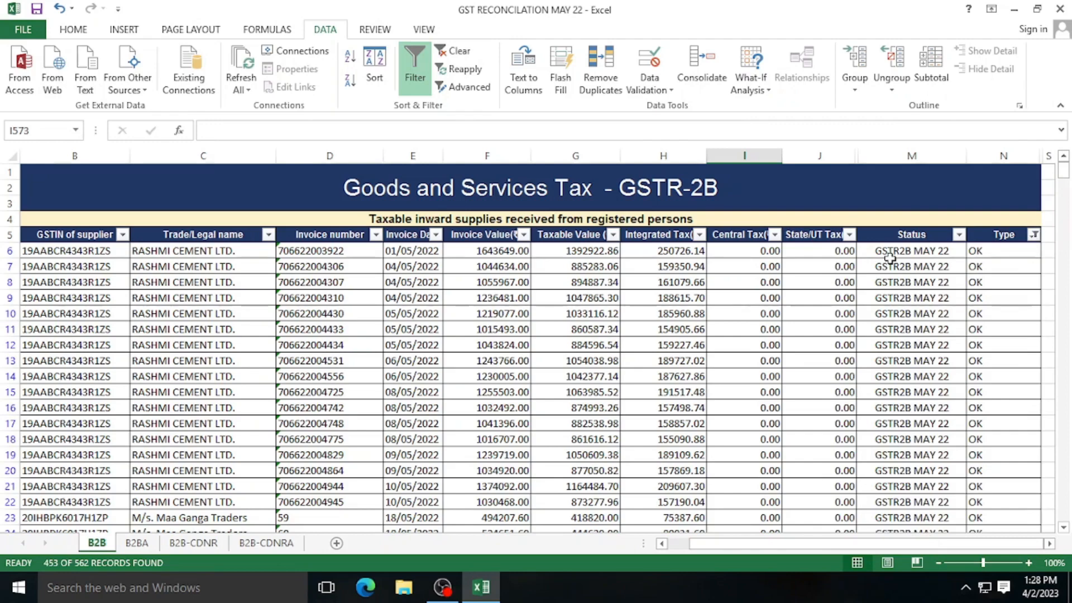
- Scroll through the 453 of 562 OK-typed records to review them
scroll(890, 258, down, 9)
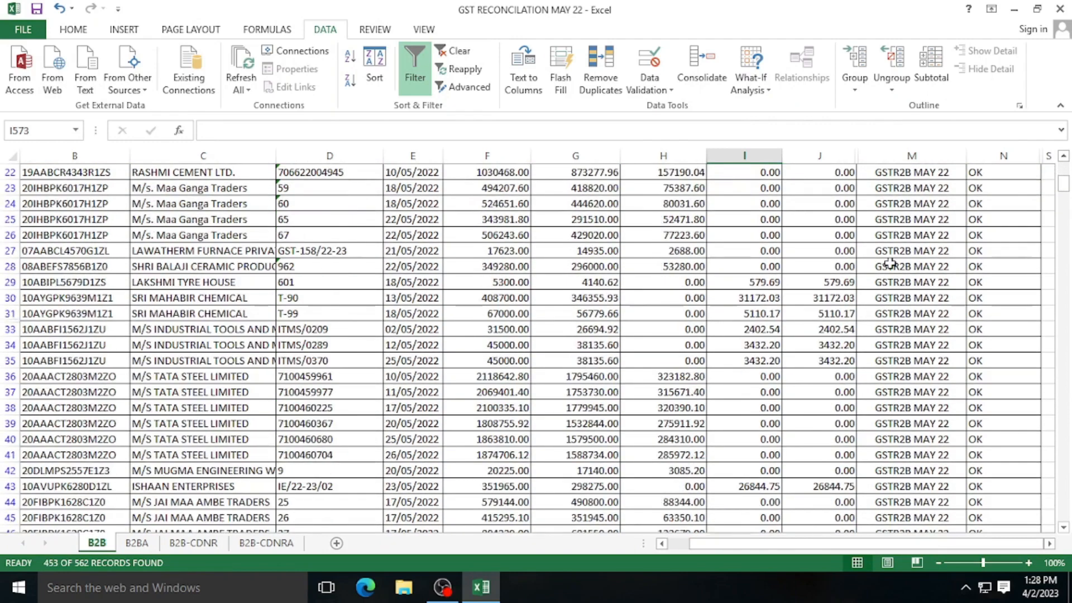
scroll(890, 263, down, 15)
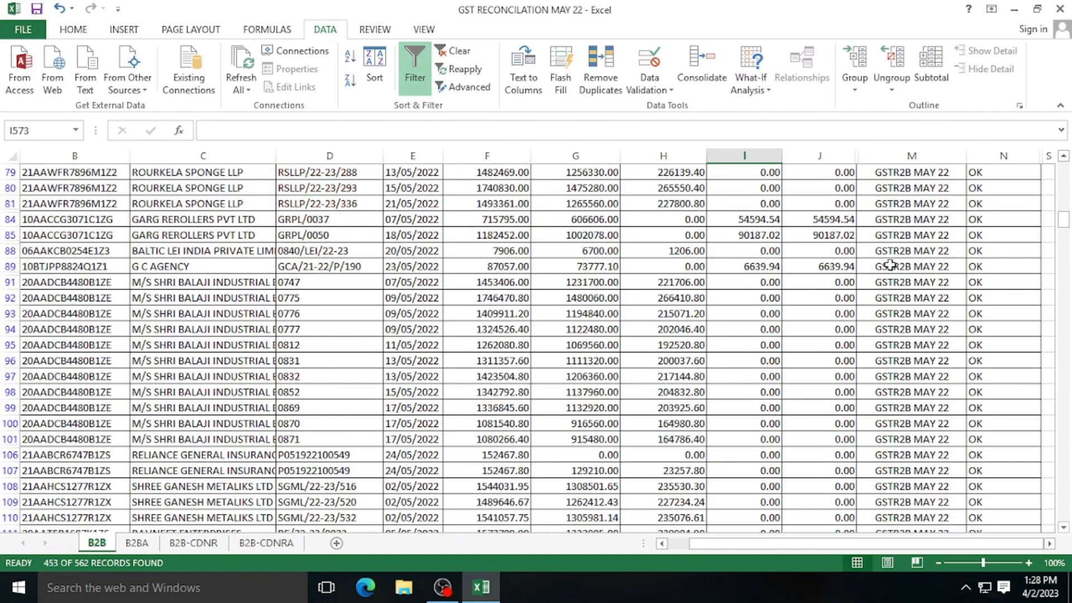
scroll(890, 264, down, 15)
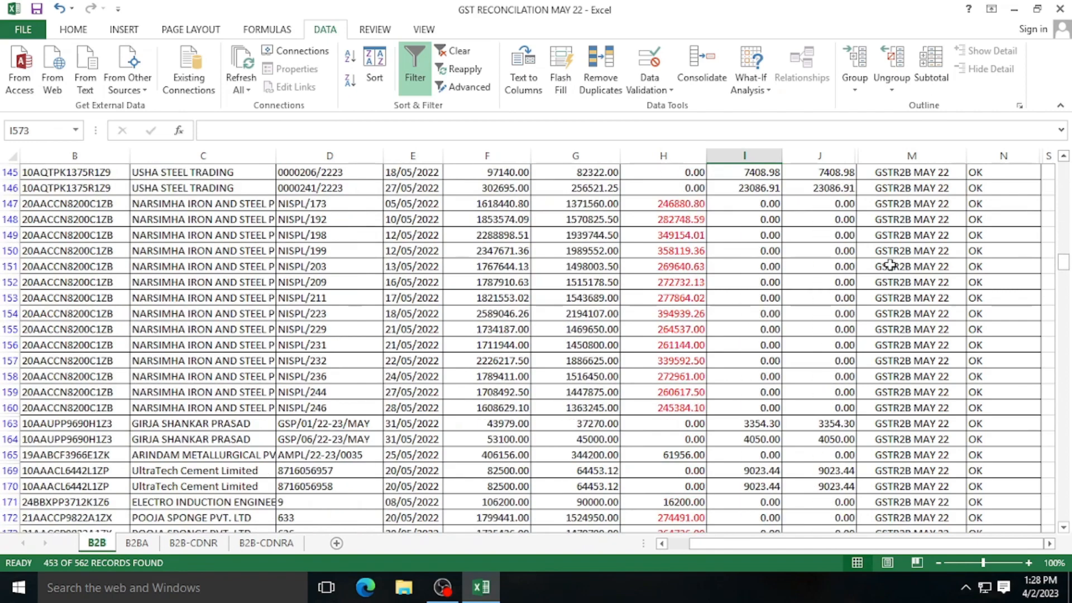
scroll(890, 271, down, 20)
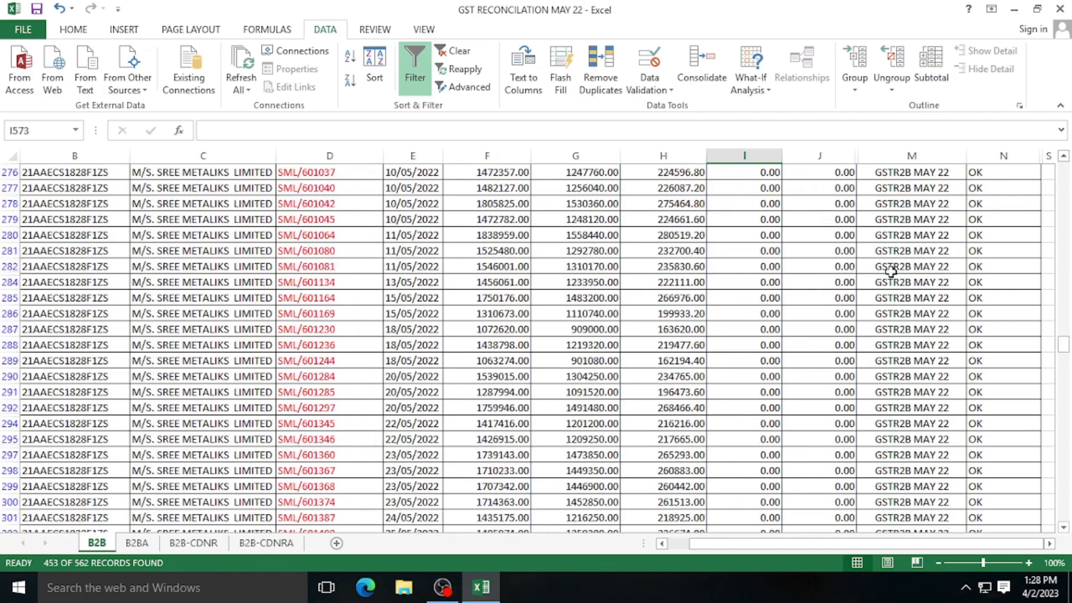
scroll(890, 271, down, 6)
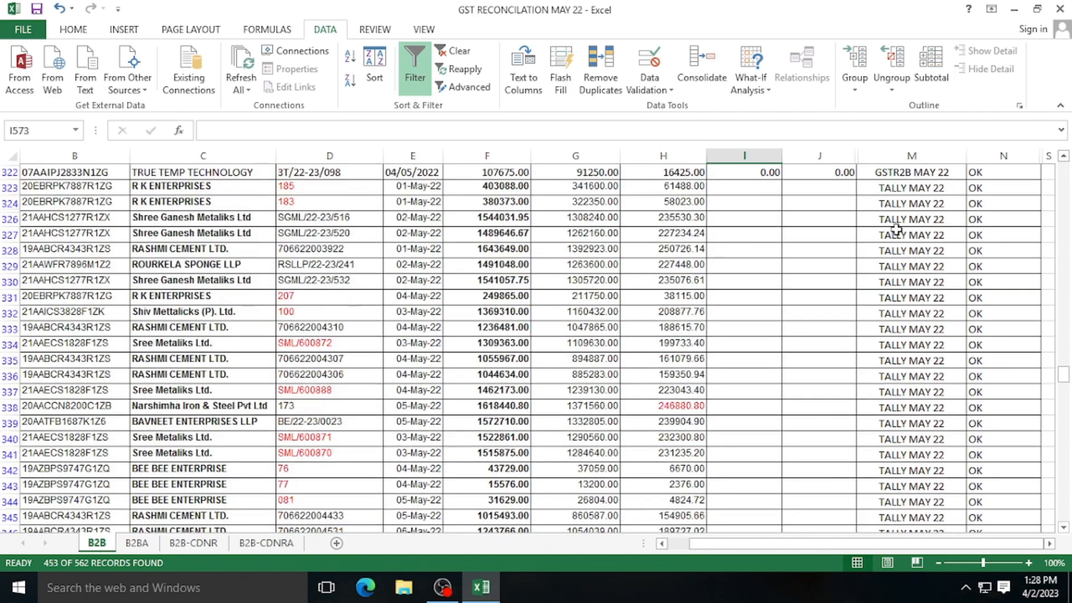
scroll(899, 294, down, 20)
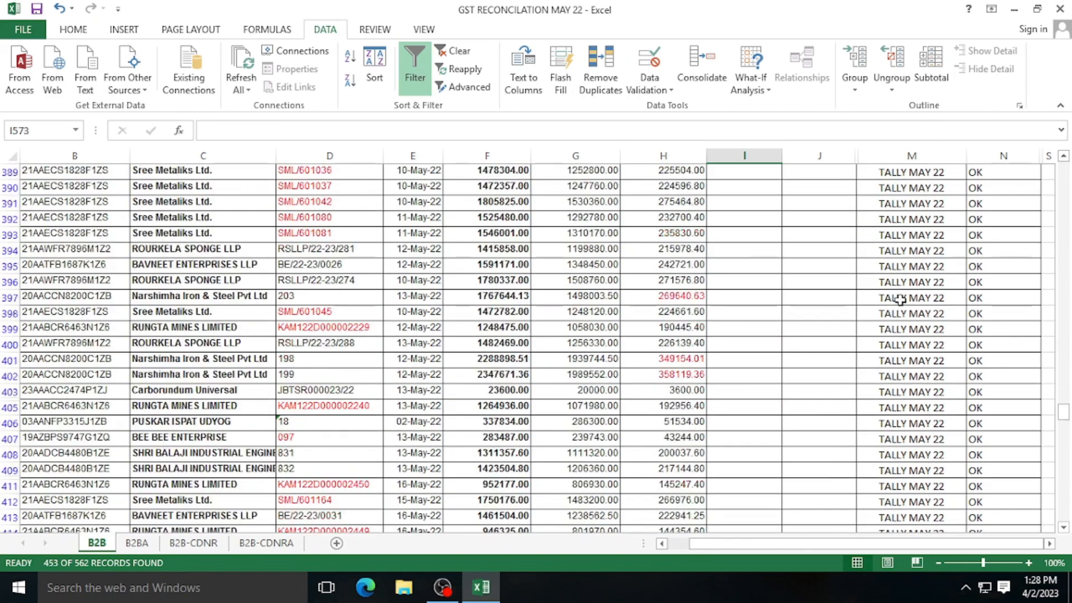
scroll(900, 300, down, 15)
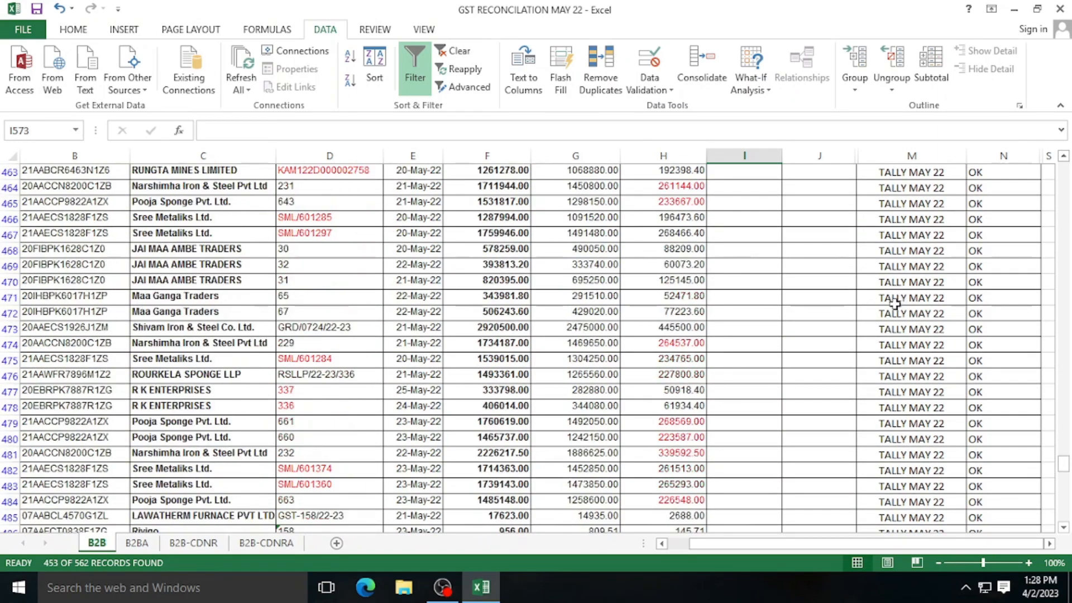
scroll(896, 334, down, 12)
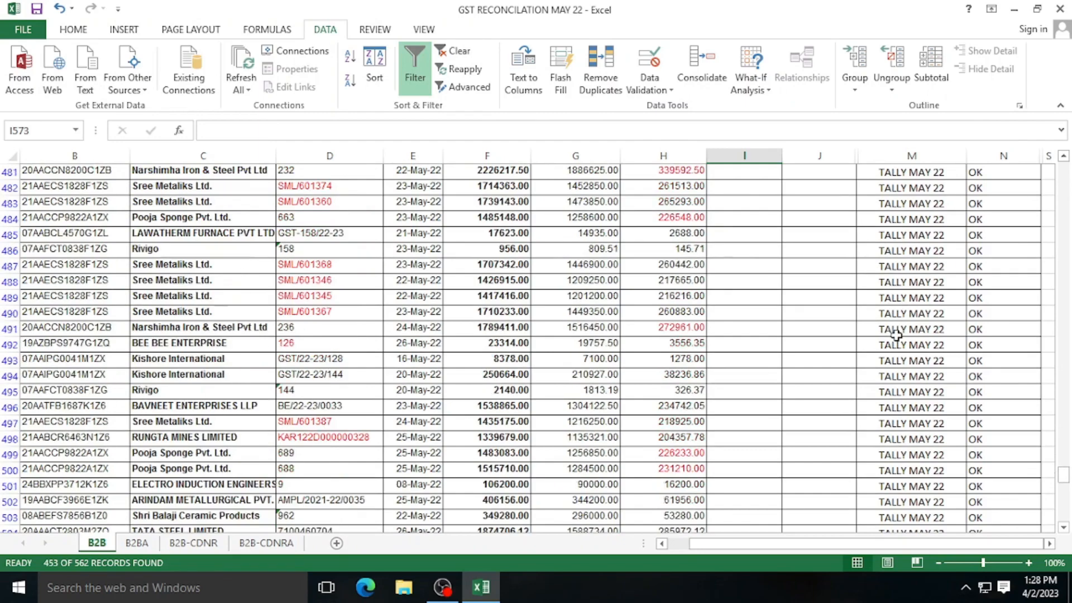
scroll(895, 338, up, 8)
scroll(895, 337, up, 20)
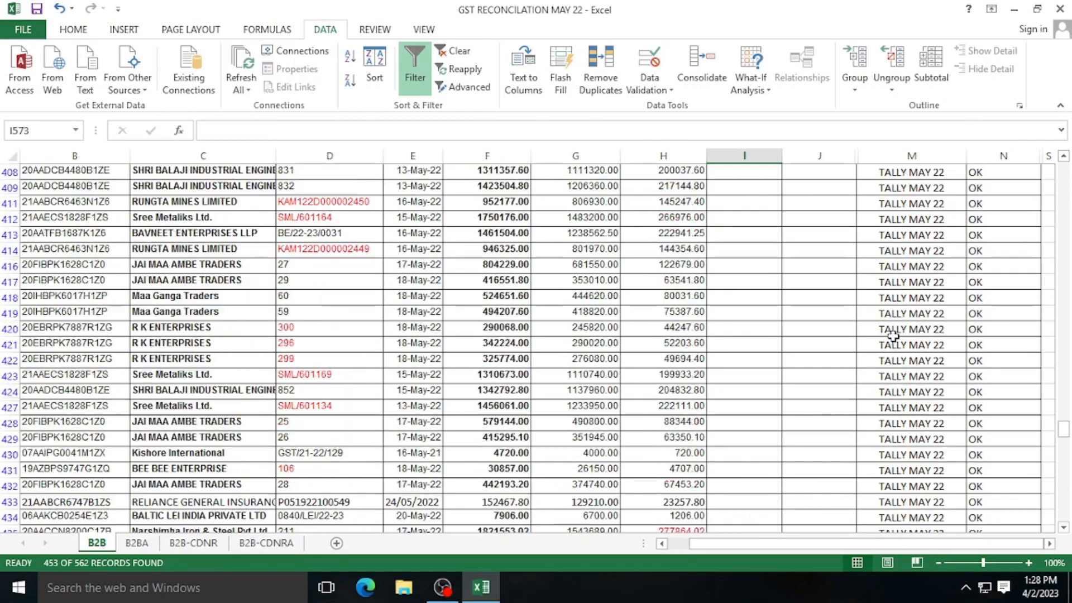
scroll(891, 335, up, 20)
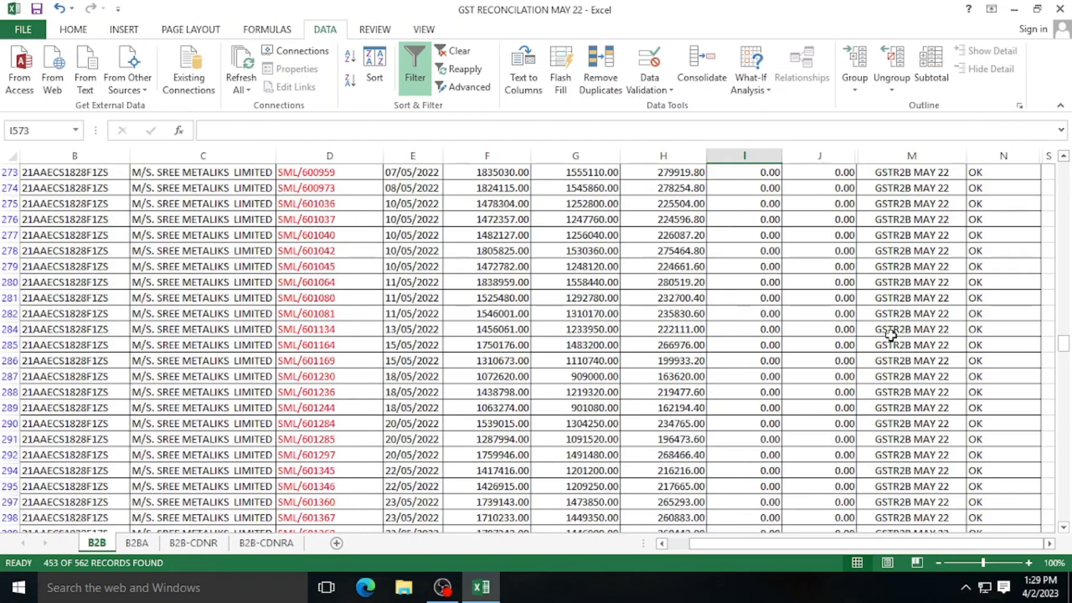
scroll(890, 335, up, 20)
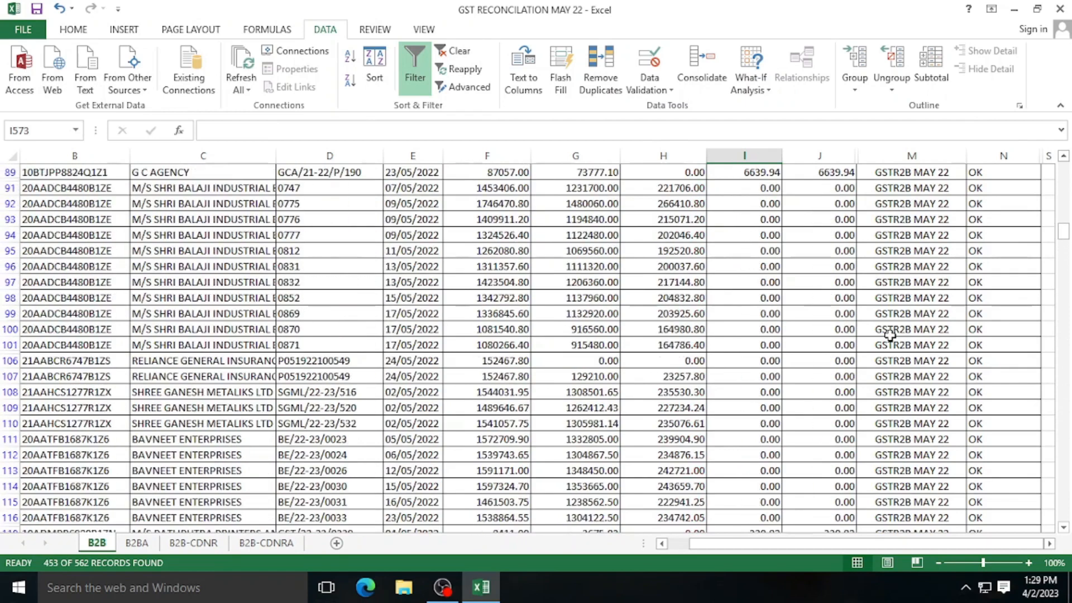
scroll(891, 335, up, 9)
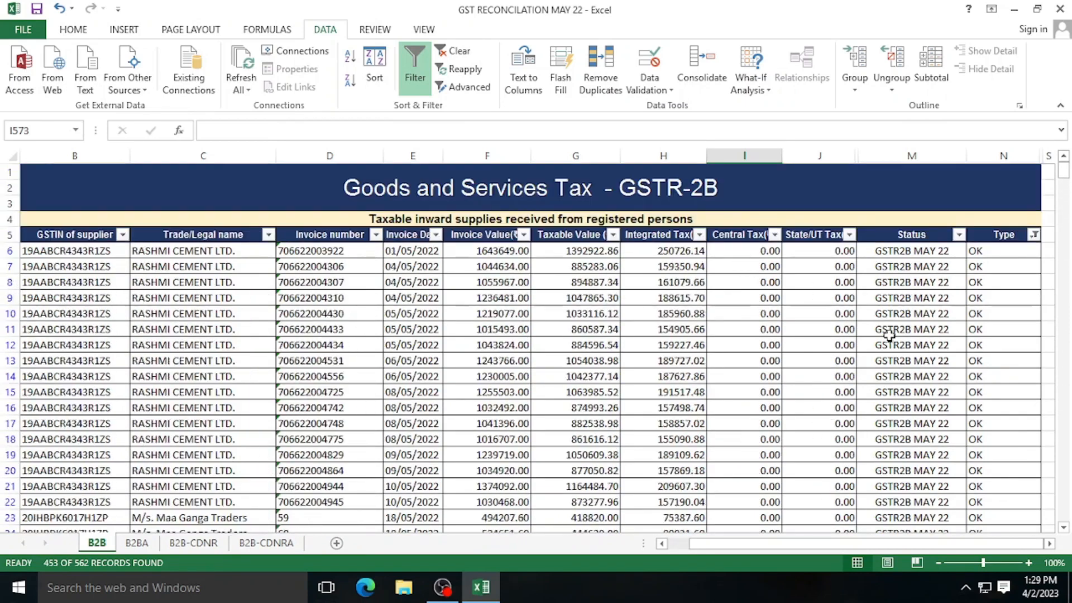
- Change the Type filter from OK to FREIGHT and review the FREIGHT rows
click(1033, 235)
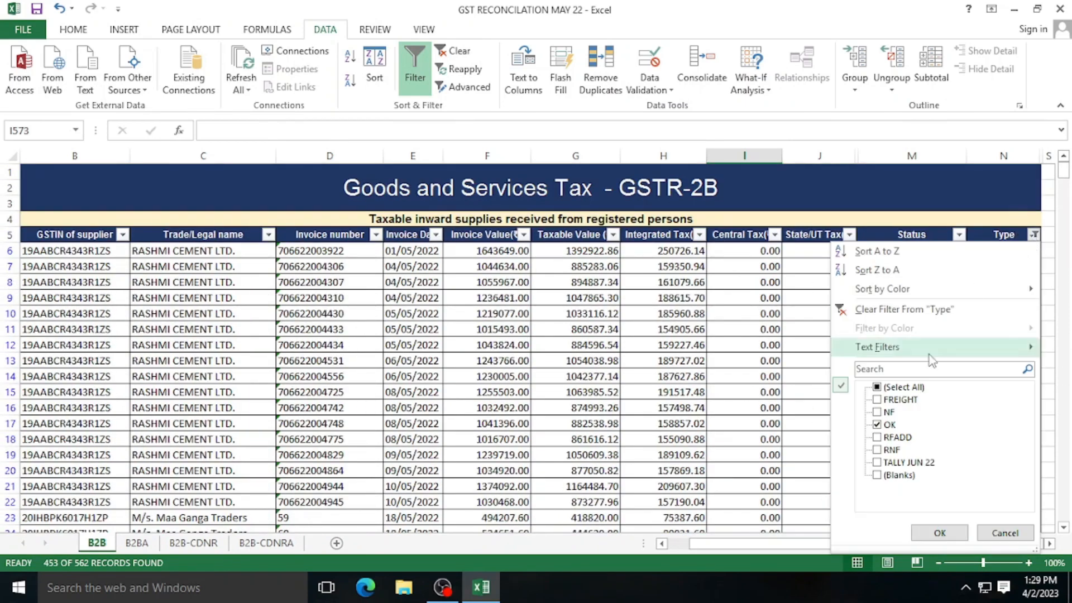
click(888, 424)
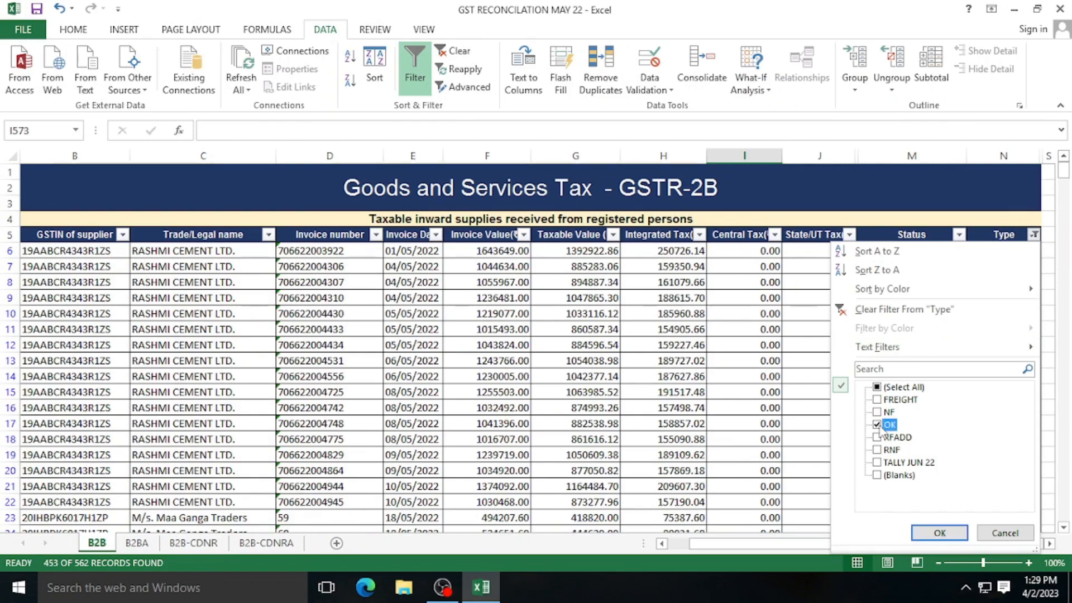
click(889, 399)
click(939, 533)
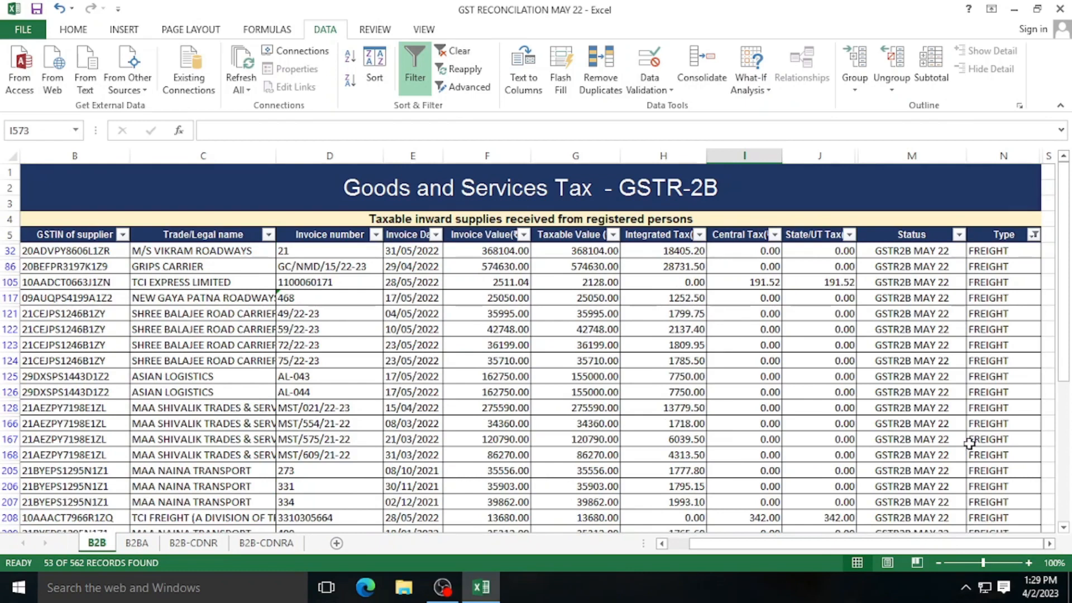
scroll(969, 444, down, 7)
scroll(969, 444, up, 7)
- Swap FREIGHT for NF in the Type filter choices
click(1034, 235)
click(877, 400)
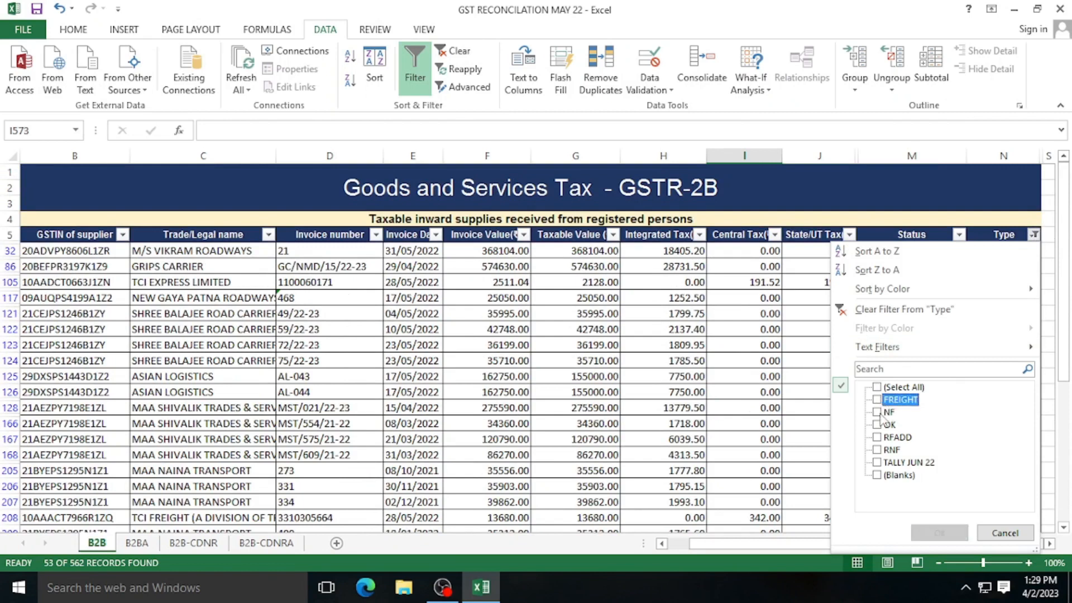
click(880, 415)
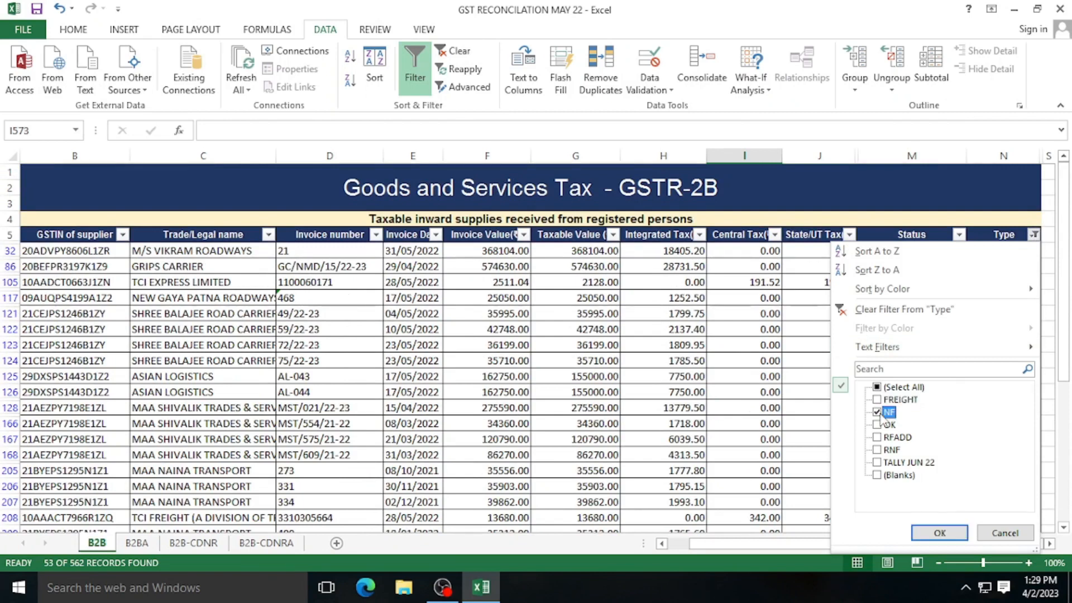
click(937, 535)
- Apply the NF filter and review Sree Metaliks invoice SML/601096 dated 12/05/2022, valued 1323252.00
click(940, 534)
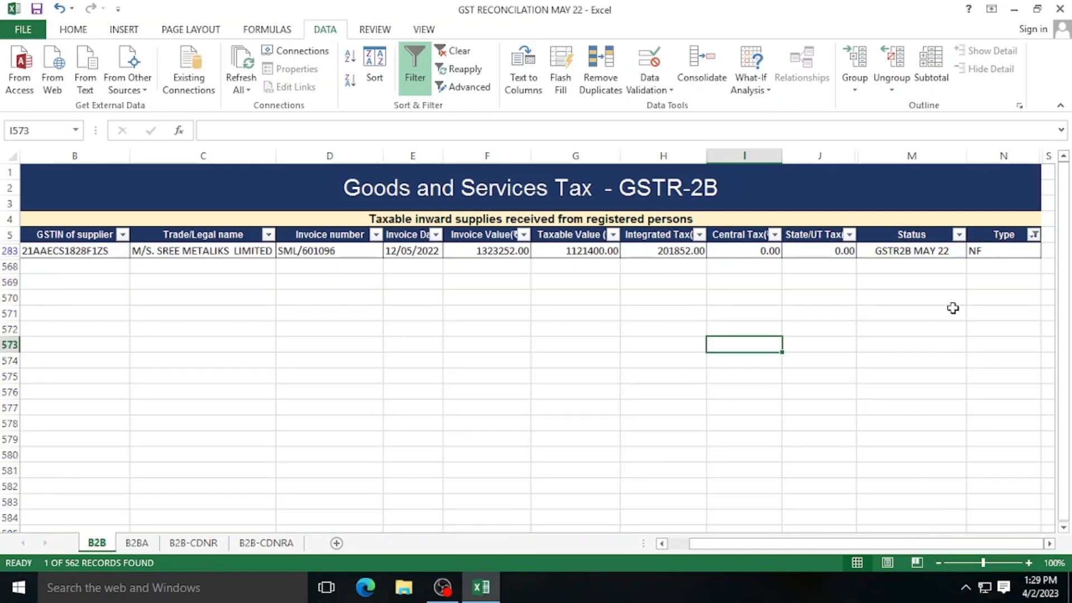
click(213, 253)
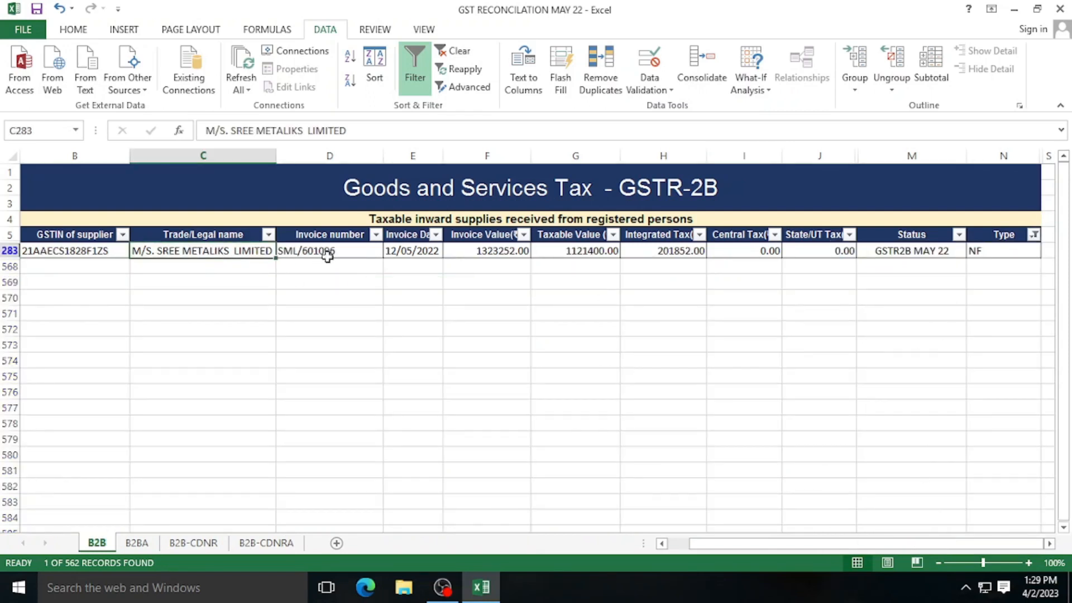
click(408, 250)
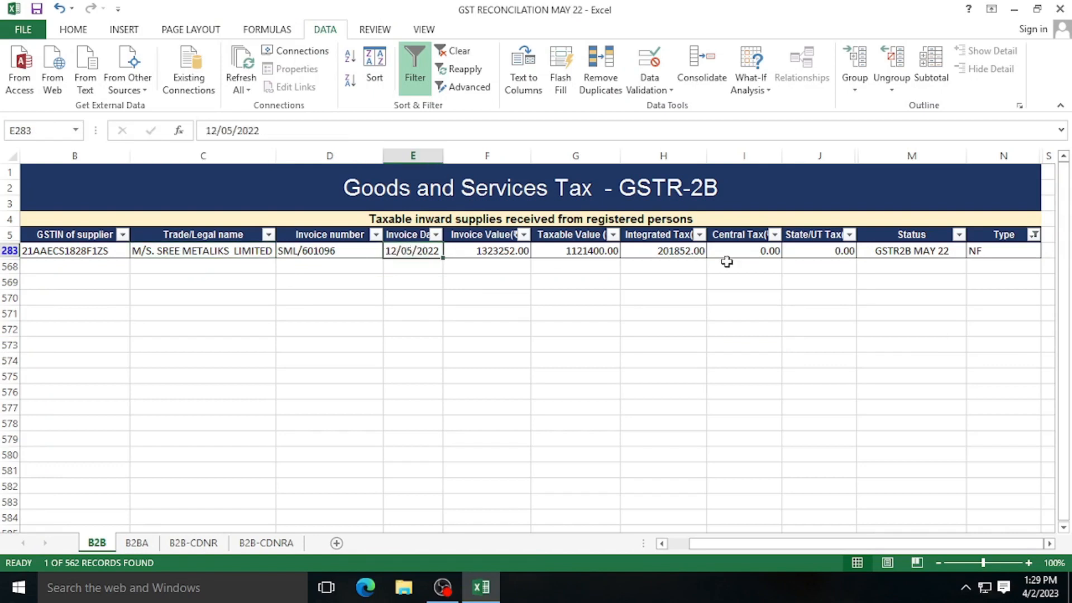
click(883, 252)
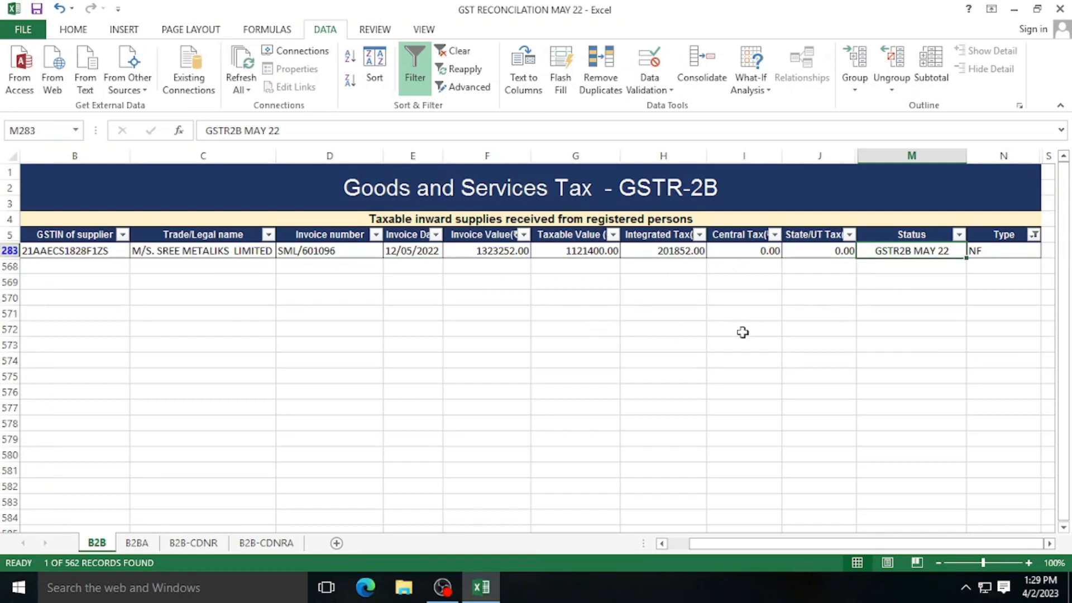
click(993, 251)
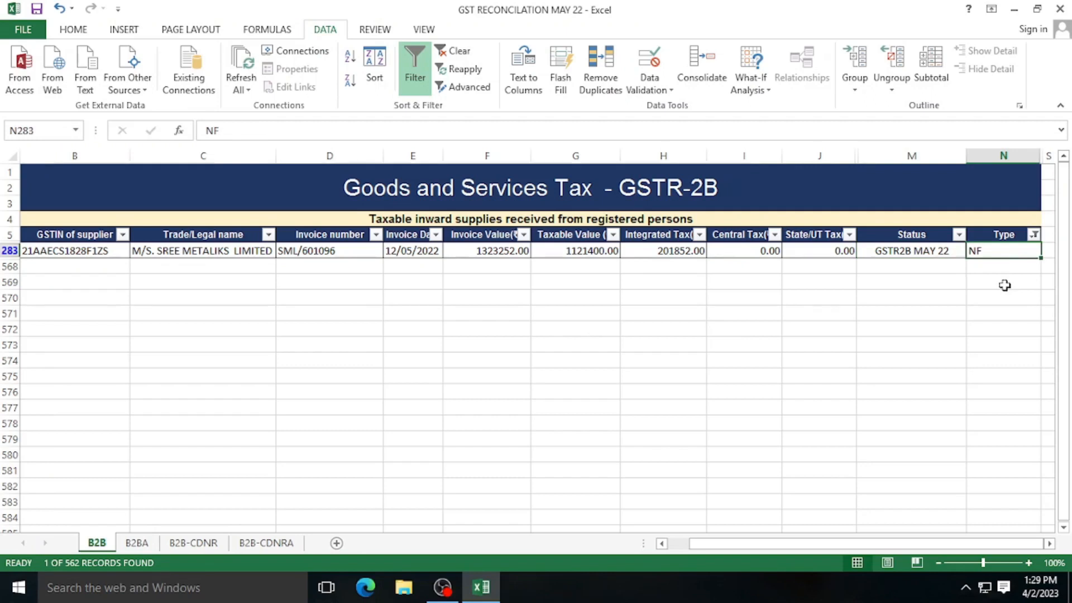
click(84, 250)
click(925, 249)
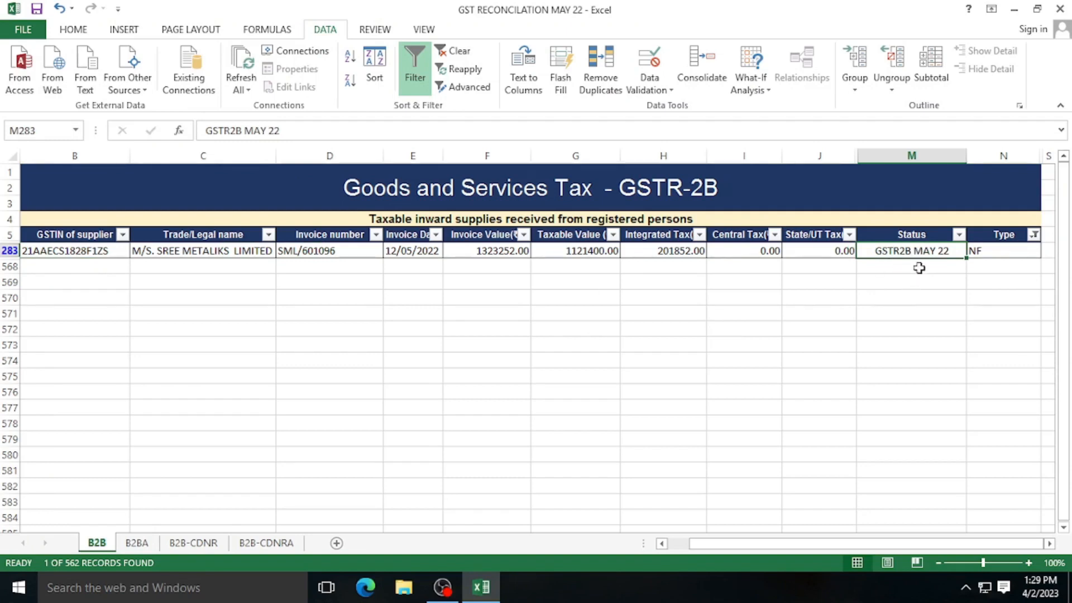
click(498, 250)
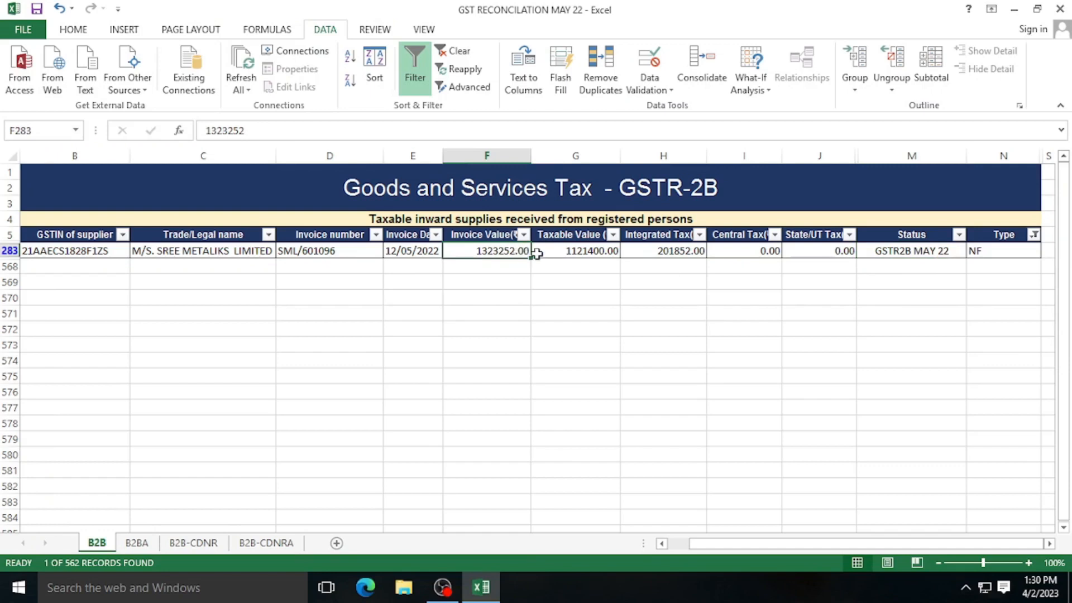
click(402, 251)
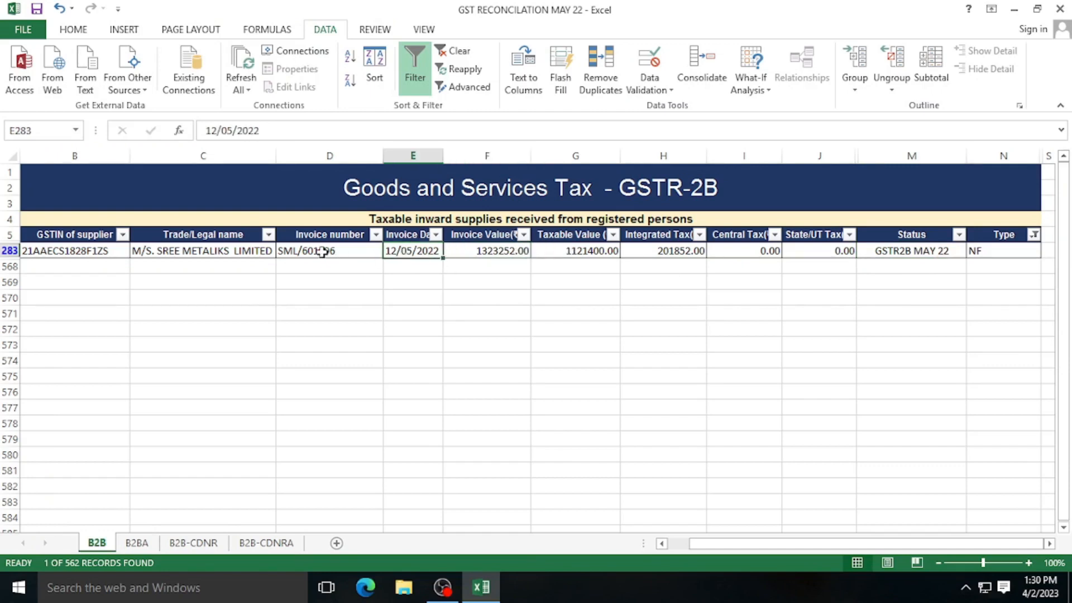
click(341, 253)
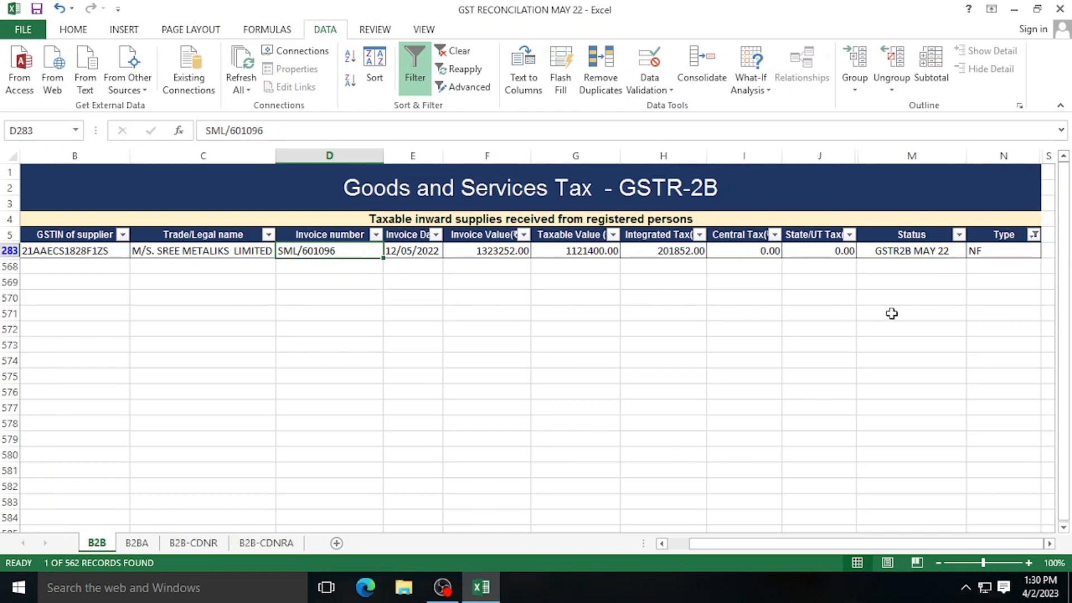
click(998, 251)
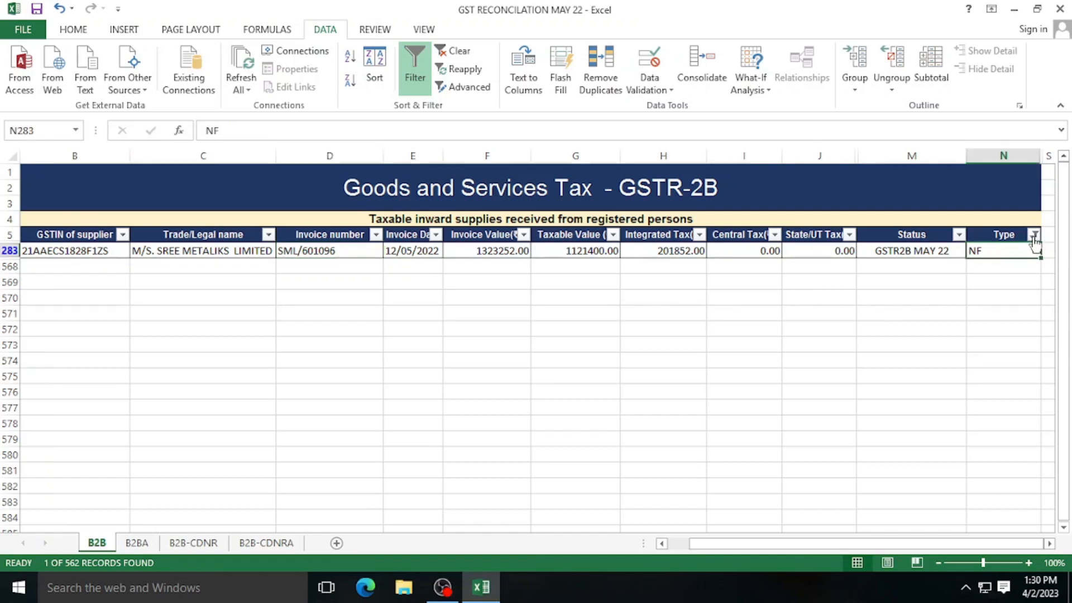
- Change the Type filter from NF to RFADD, listing 11 of 562 records
click(1034, 235)
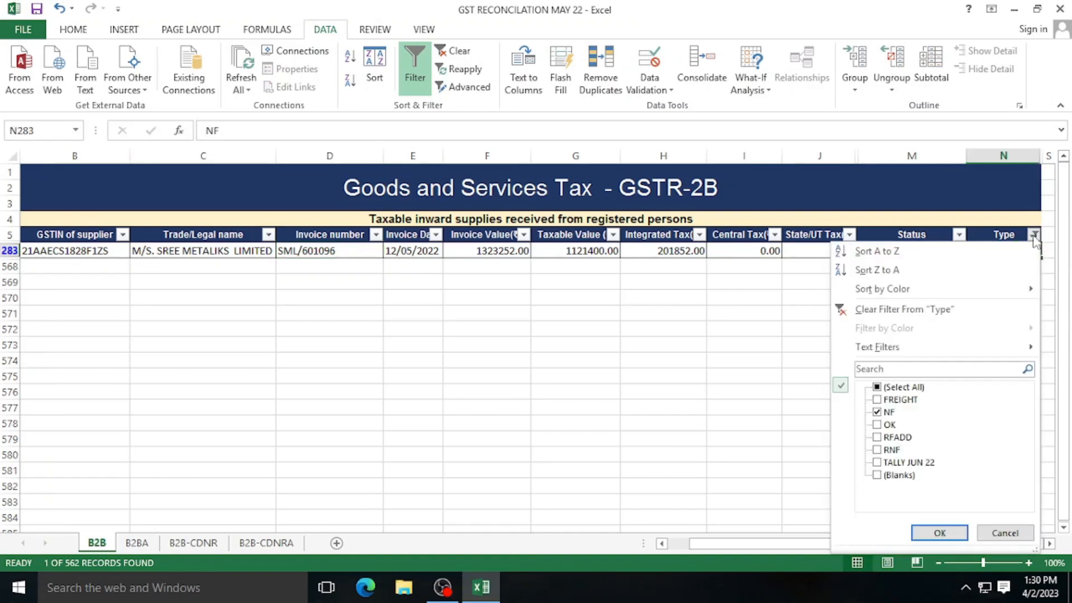
click(878, 413)
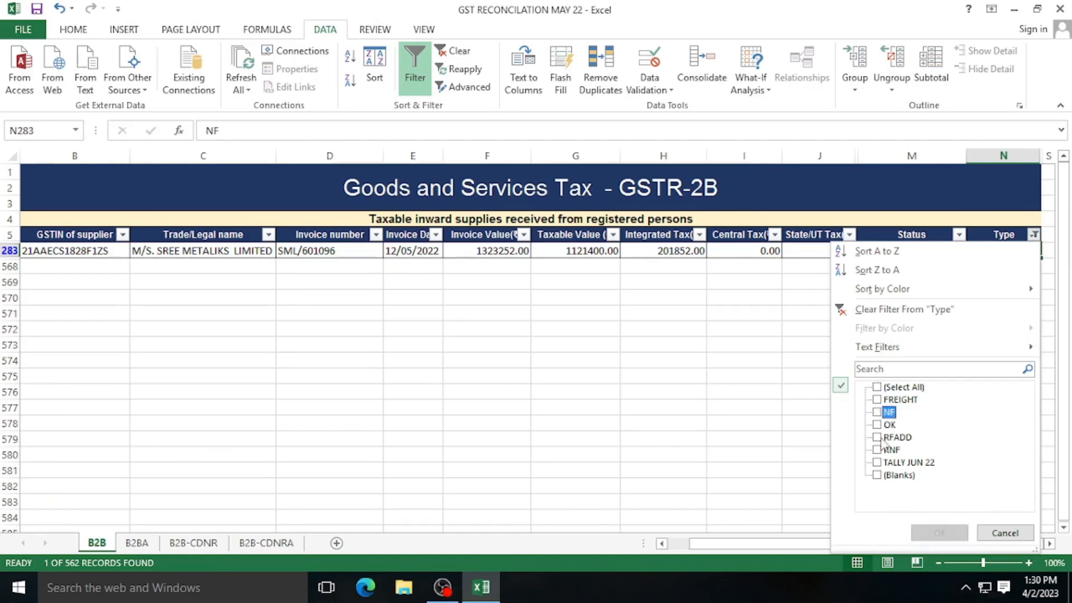
click(883, 438)
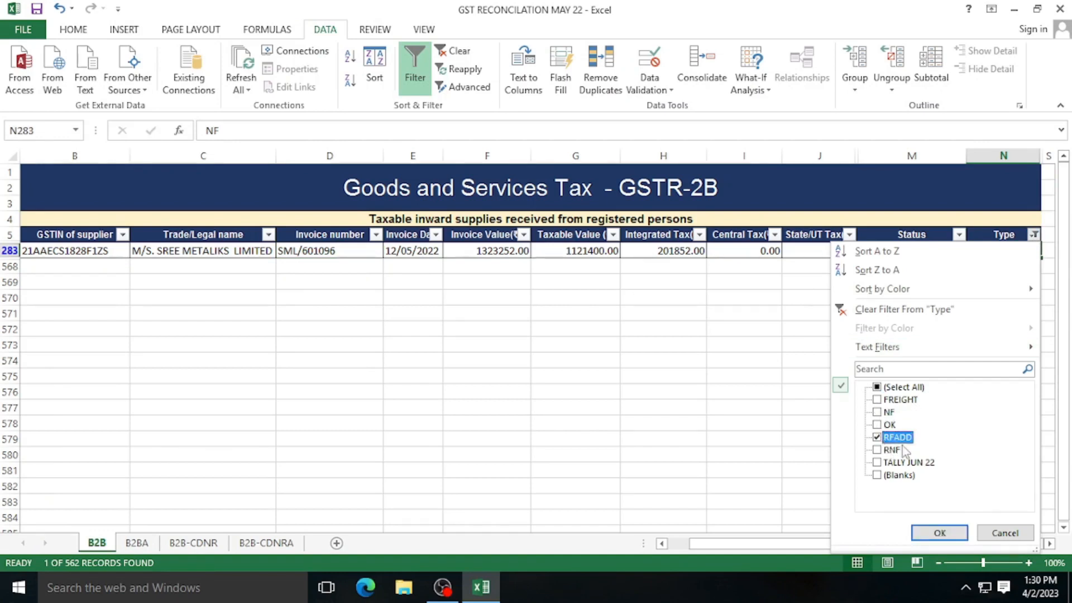
click(940, 533)
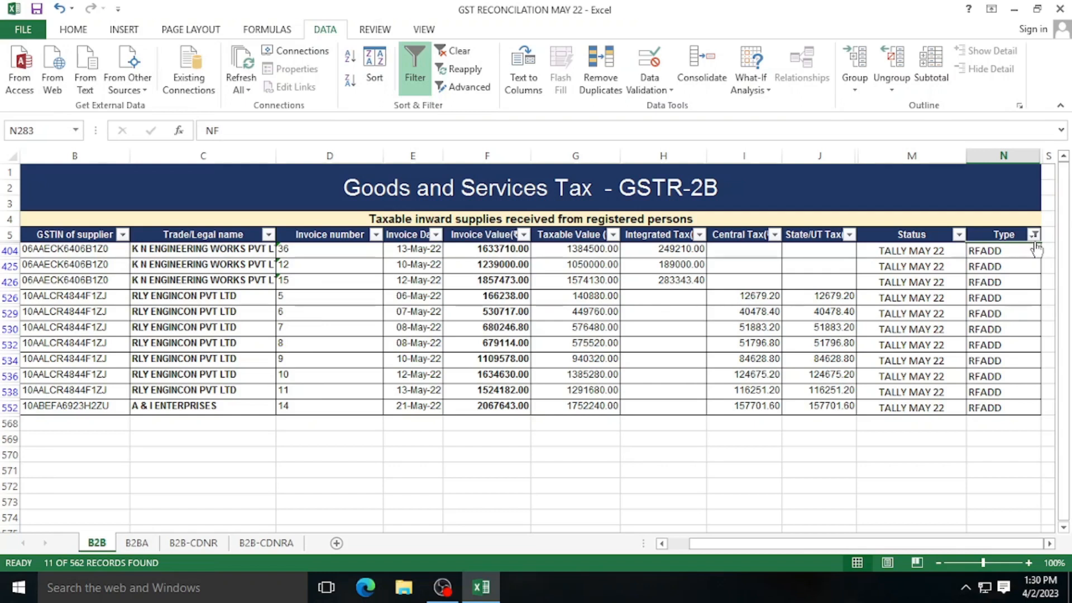
click(1034, 235)
- Switch the Type filter from RFADD to RNF, listing 8 TALLY MAY 22 records
click(877, 437)
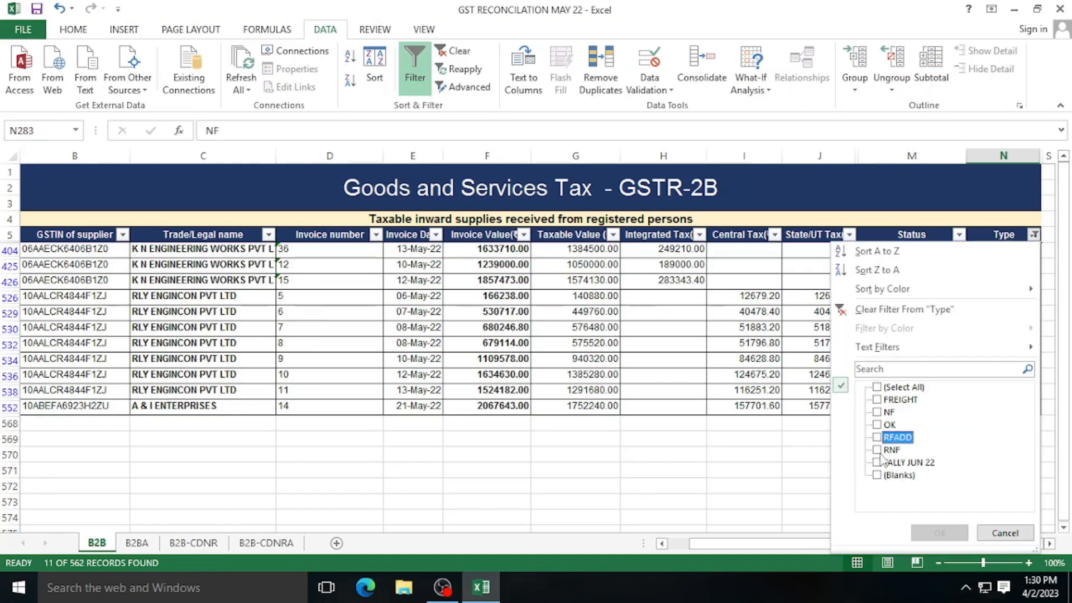
click(877, 449)
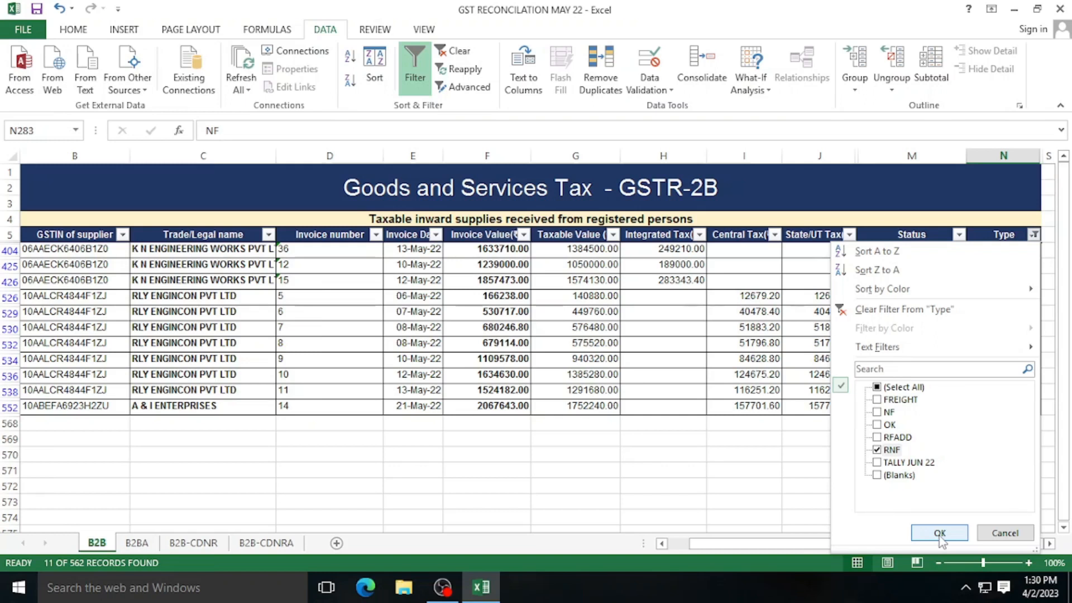
click(940, 533)
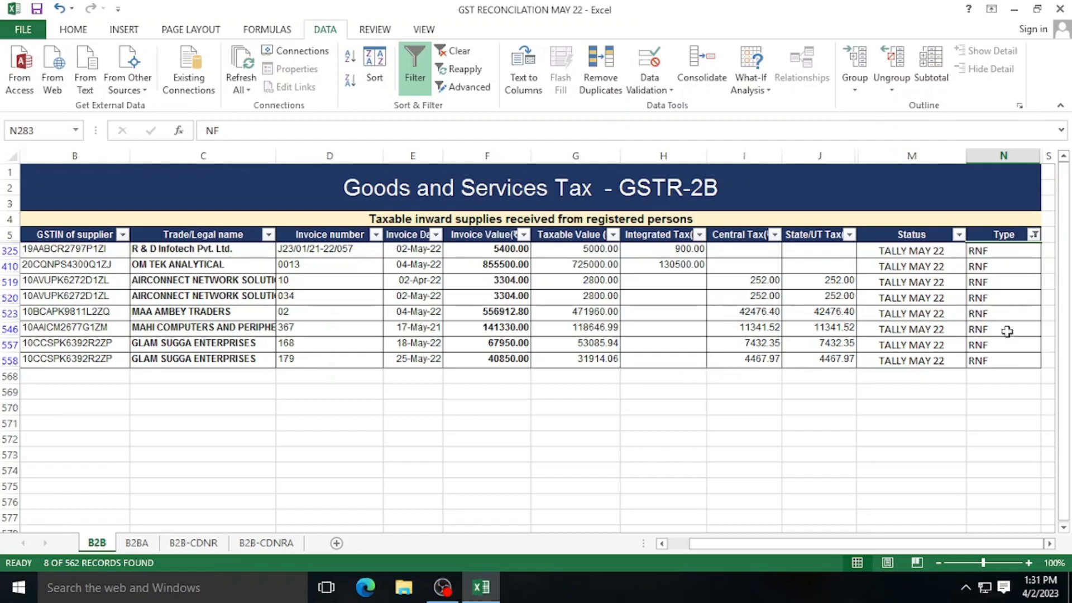
click(1034, 235)
click(878, 450)
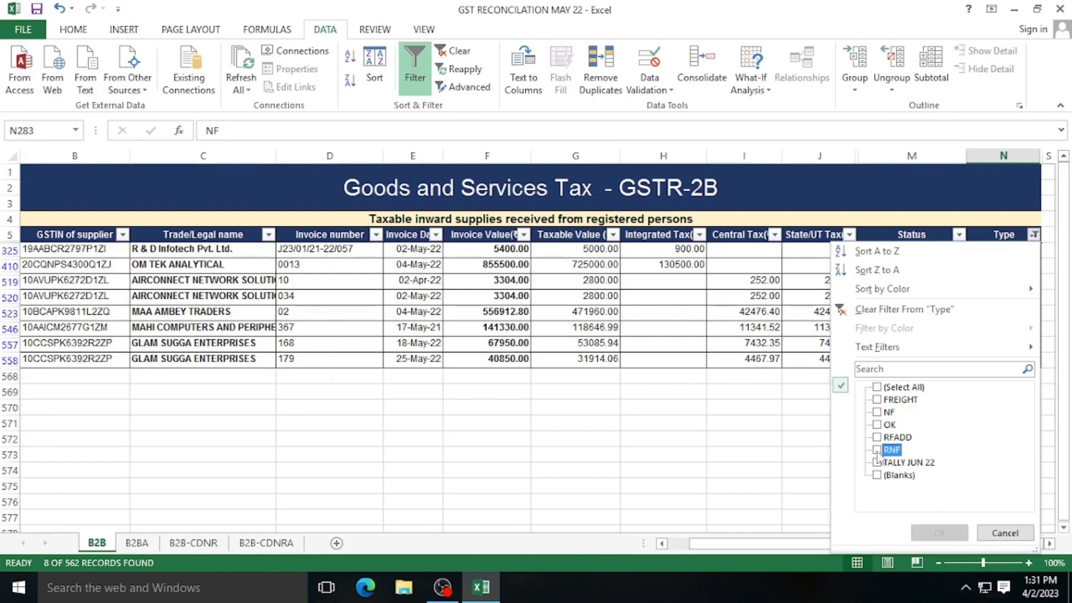
- Filter the Type column to TALLY JUN 22 and scroll through its 34 records
click(877, 462)
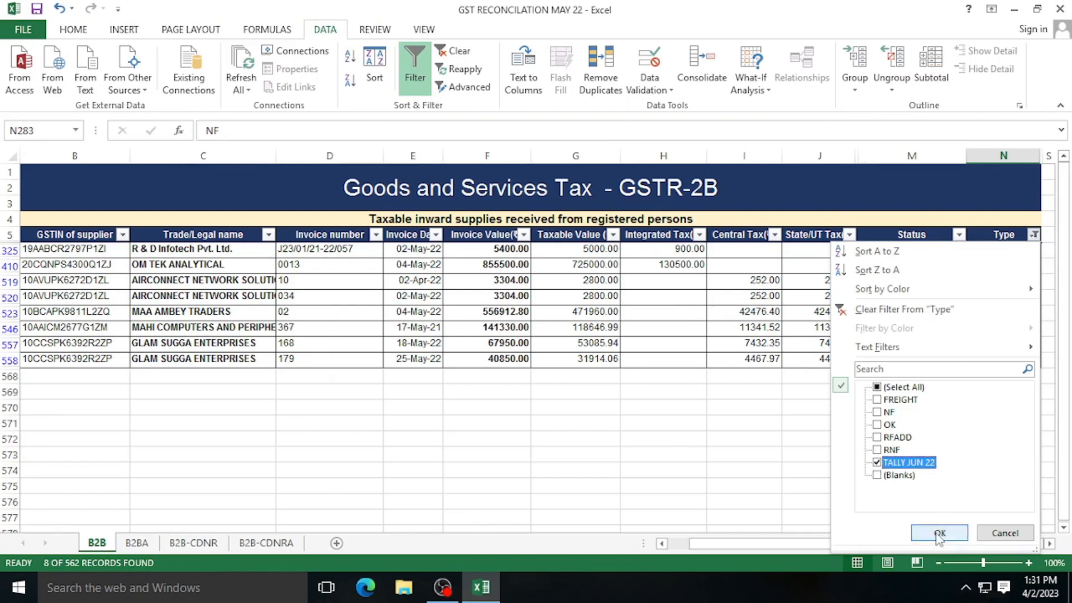
click(940, 533)
scroll(972, 451, down, 2)
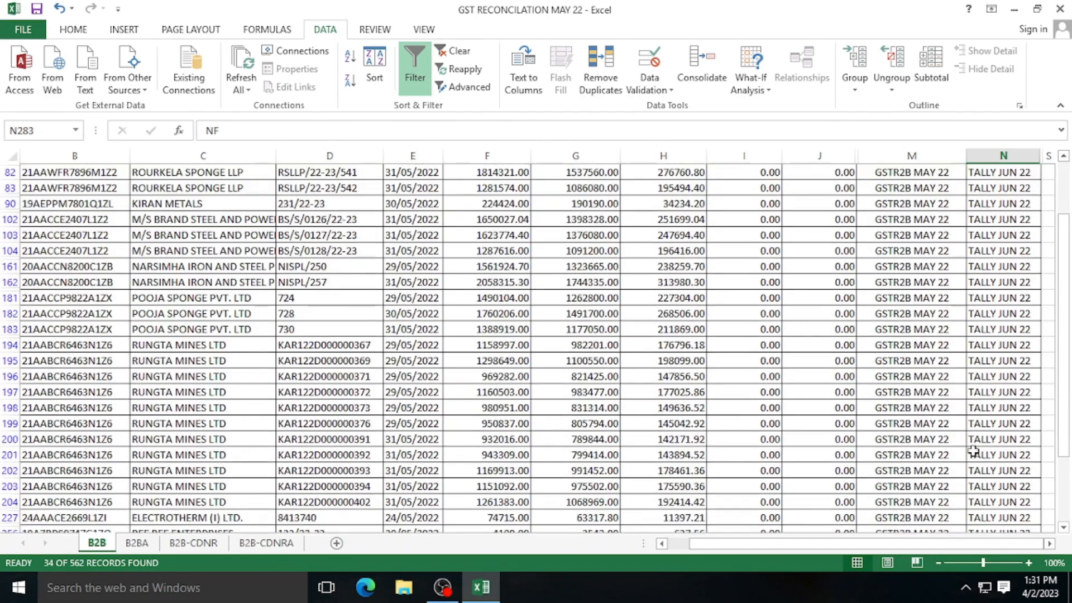
scroll(973, 451, up, 1)
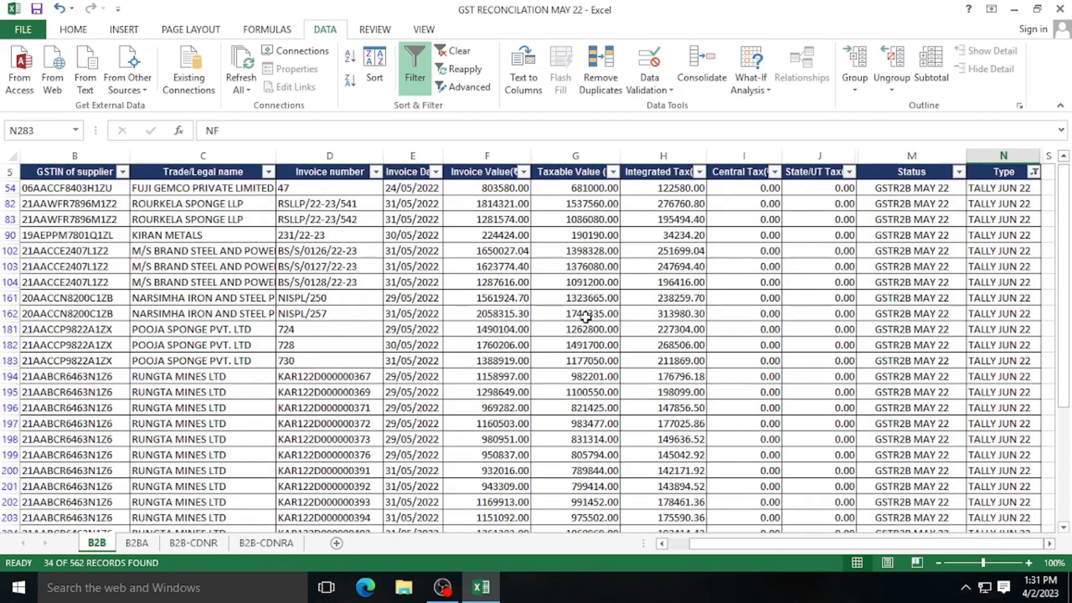
scroll(588, 329, down, 1)
scroll(588, 329, down, 3)
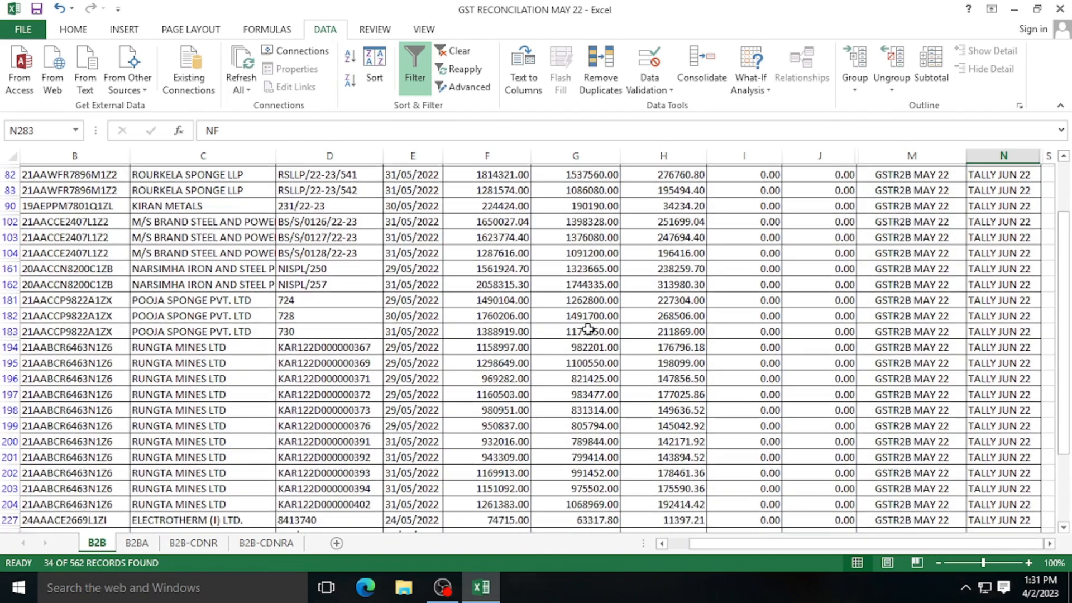
scroll(589, 330, down, 4)
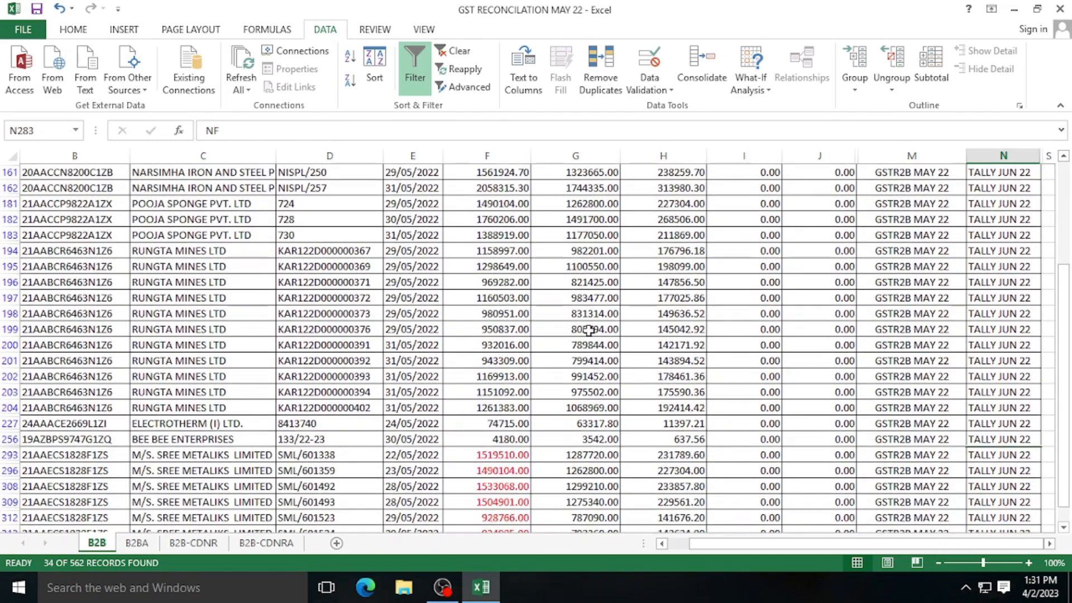
scroll(589, 330, down, 1)
scroll(589, 330, up, 5)
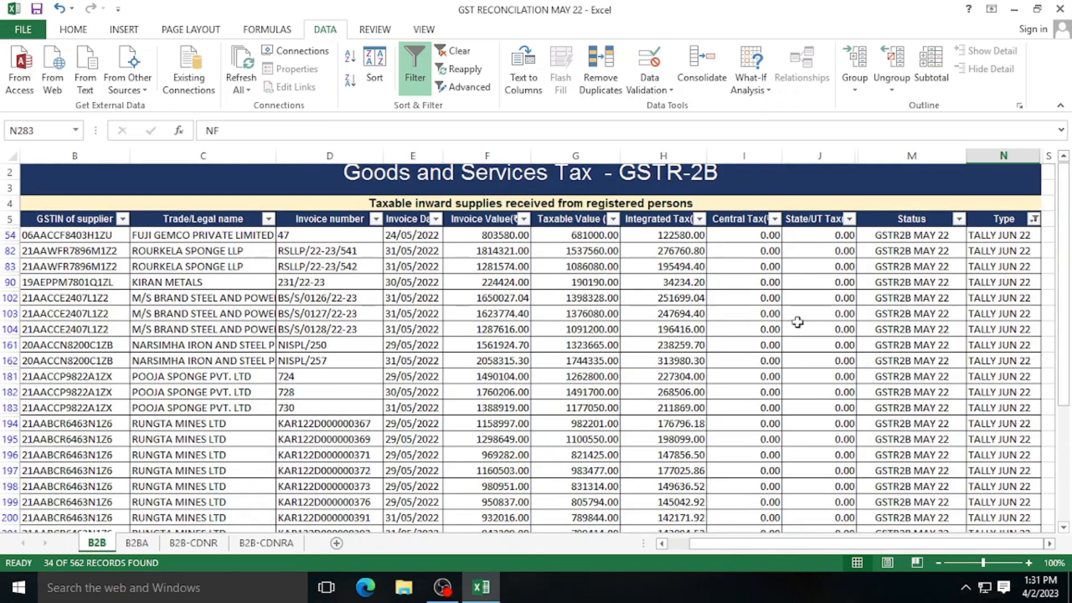
- Inspect the invoice date, value and Type of the TALLY JUN 22 rows 82 and 54
click(426, 252)
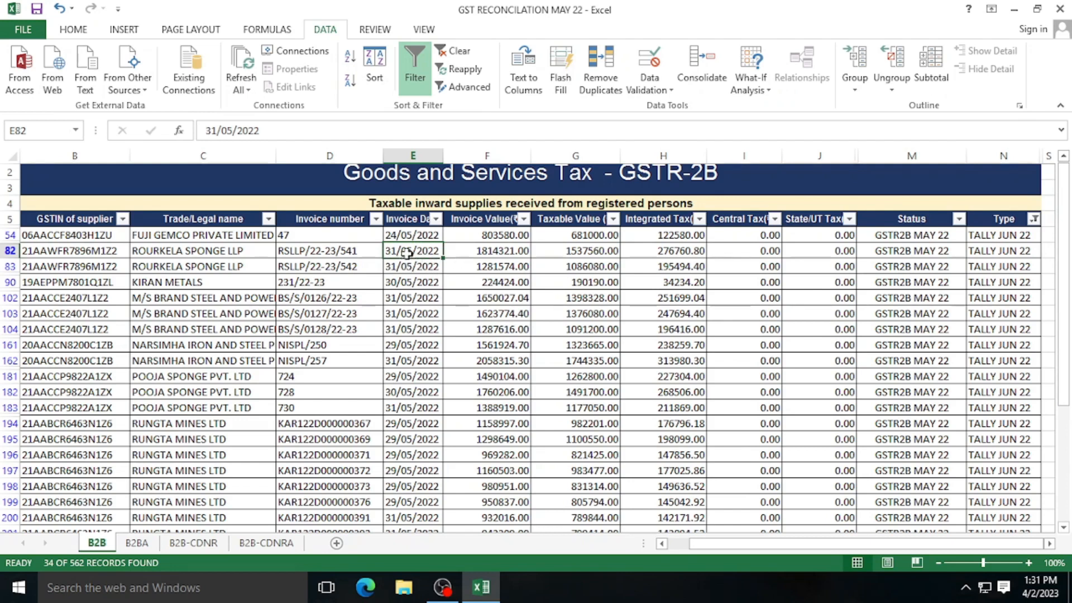
click(499, 250)
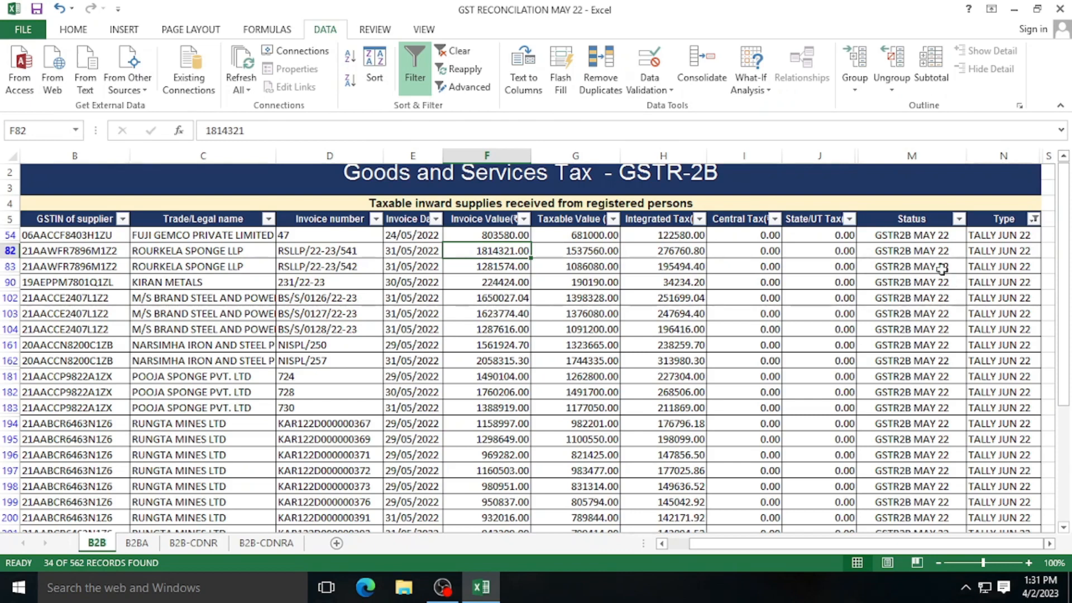
click(1002, 237)
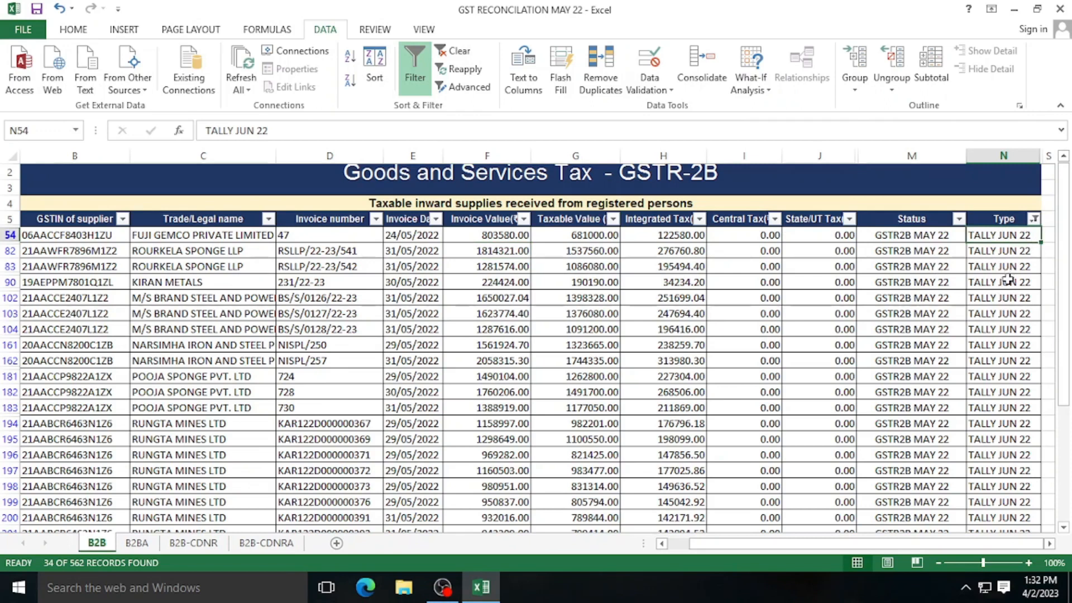
scroll(1005, 293, down, 1)
scroll(1005, 293, up, 1)
click(1034, 219)
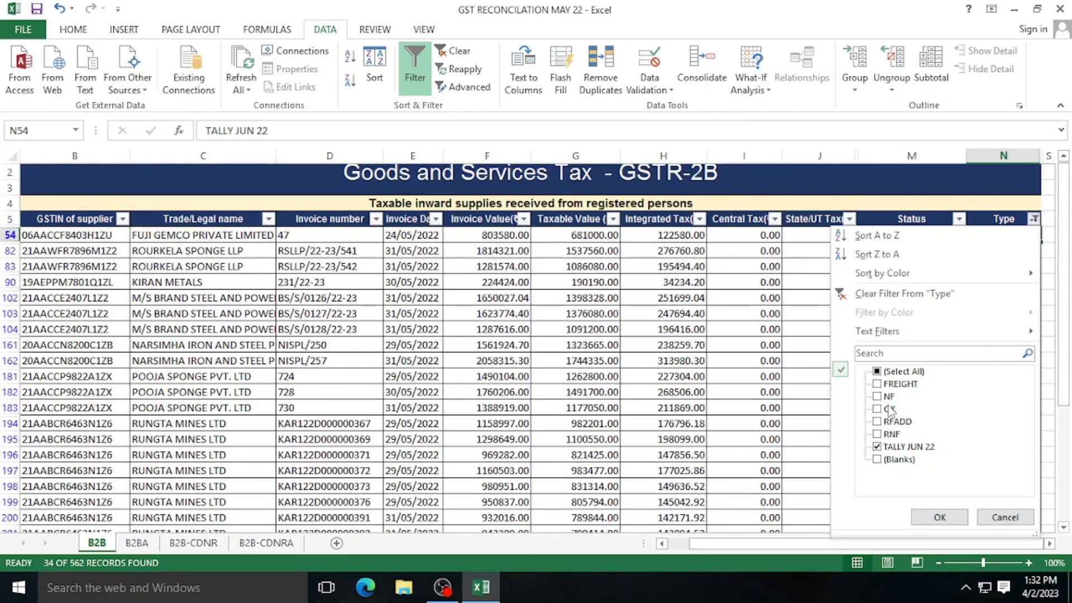
- Filter the Type column to NF, RFADD and RNF, excluding FREIGHT, OK, TALLY JUN 22 and blanks
click(879, 449)
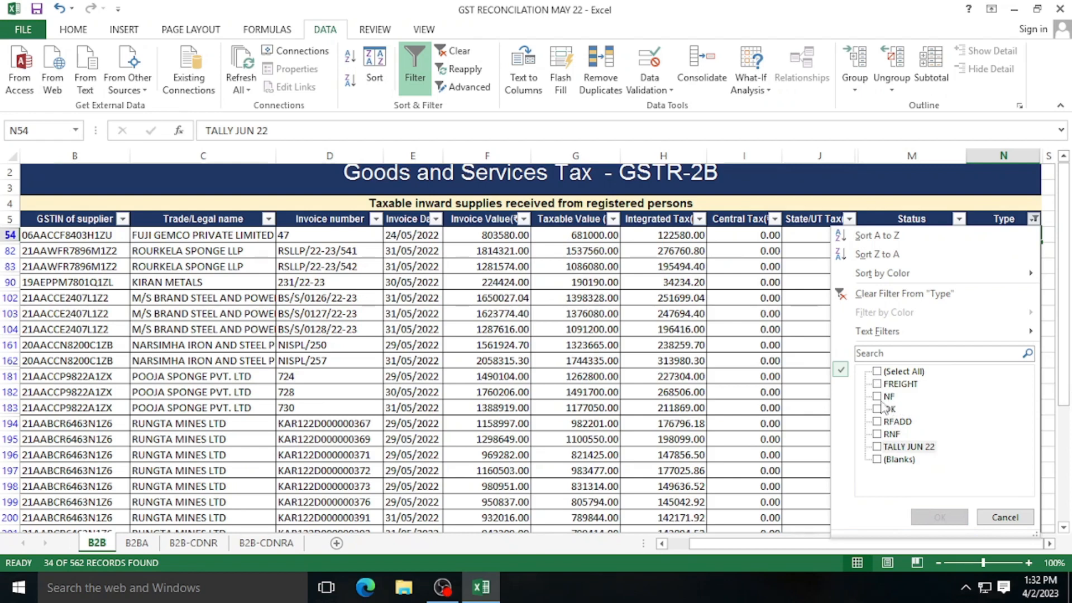
click(877, 396)
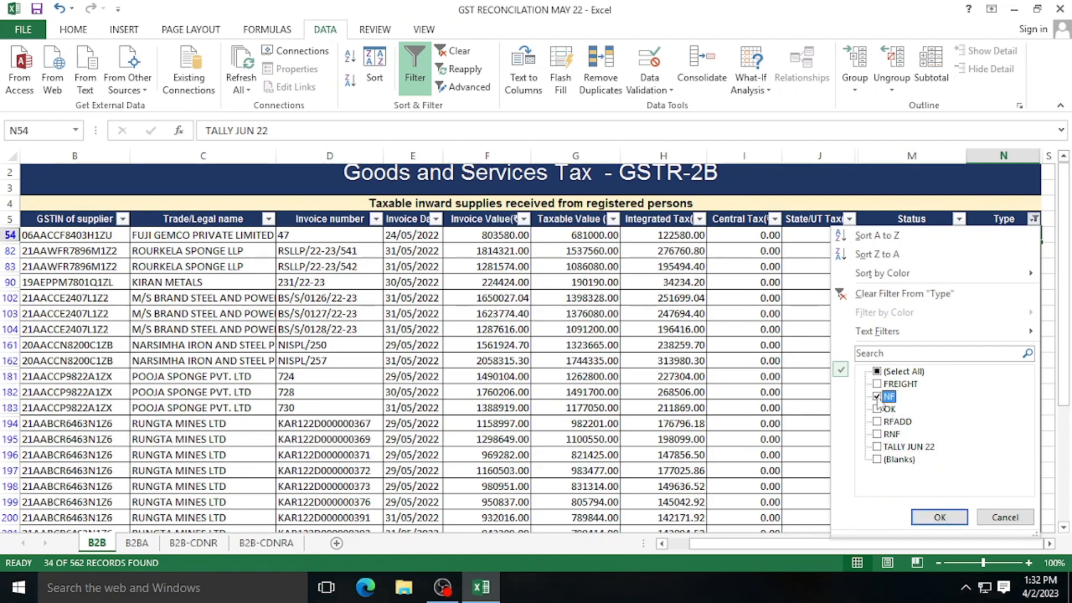
click(877, 397)
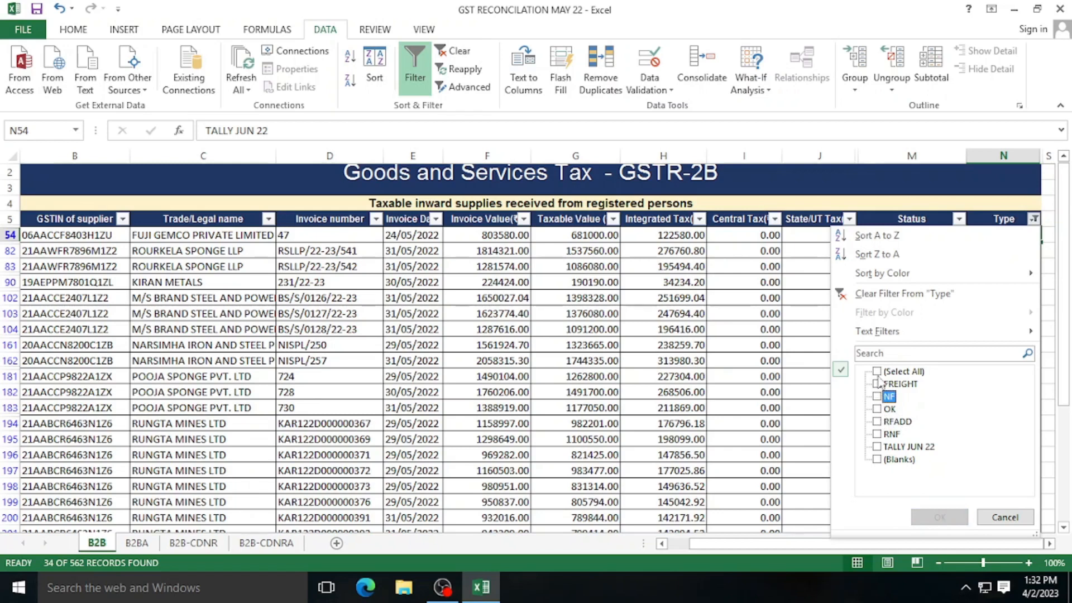
click(877, 371)
click(877, 409)
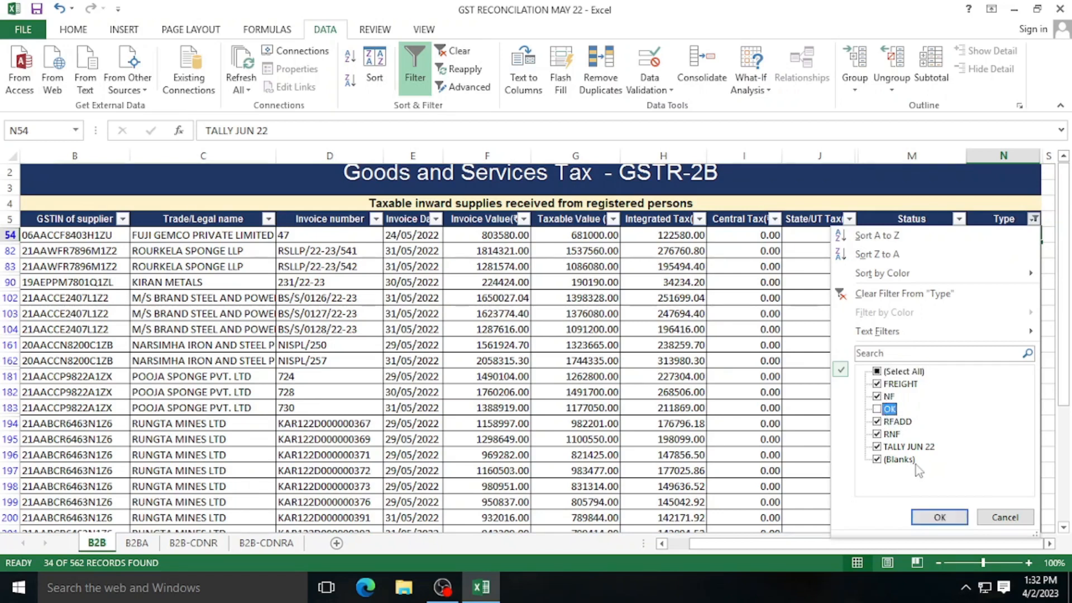
click(878, 447)
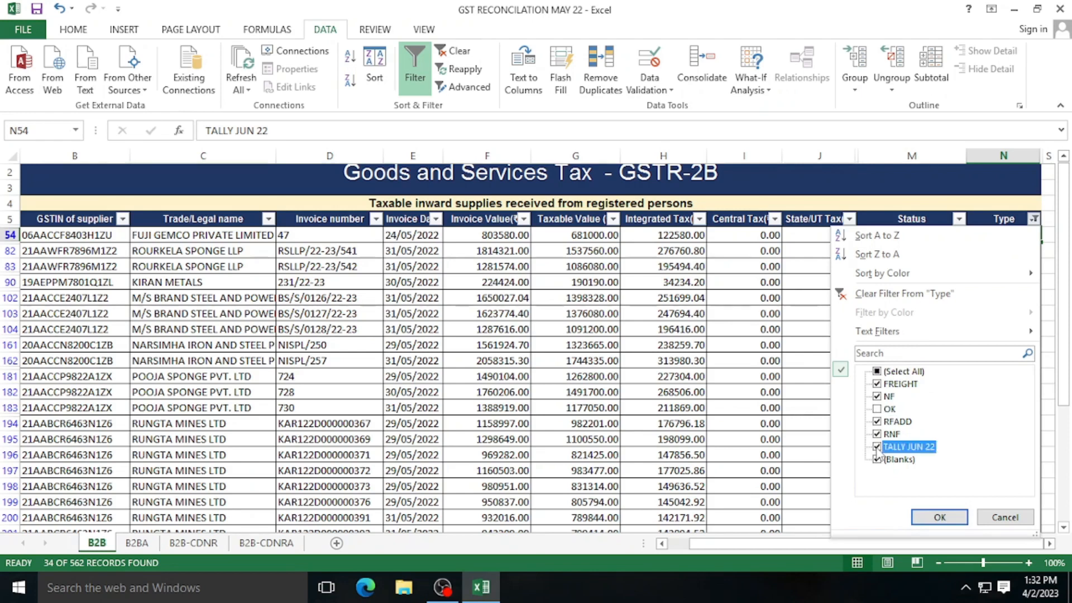
click(877, 459)
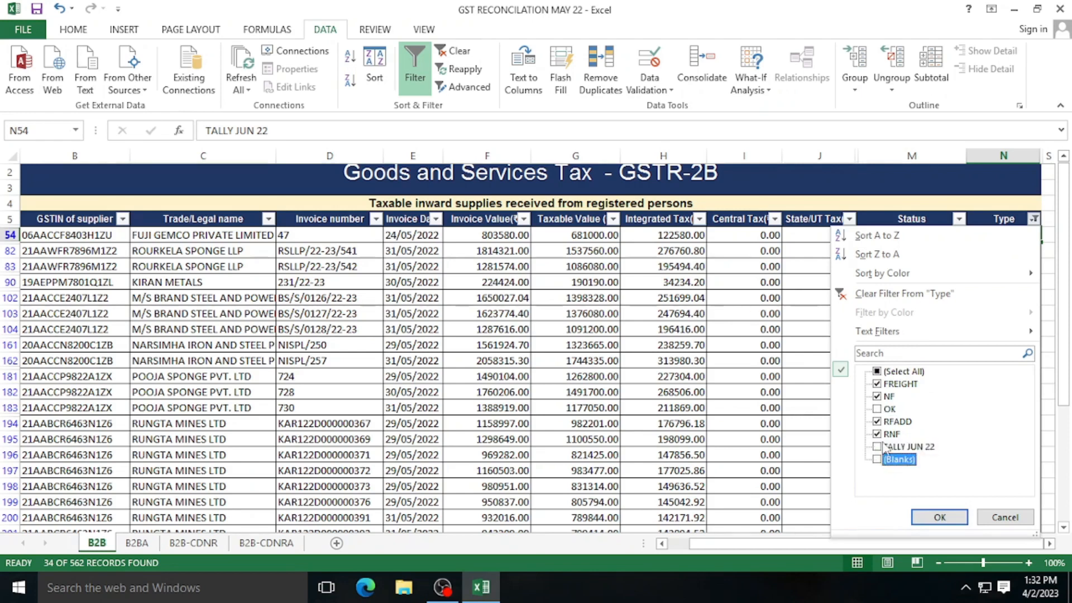
click(878, 384)
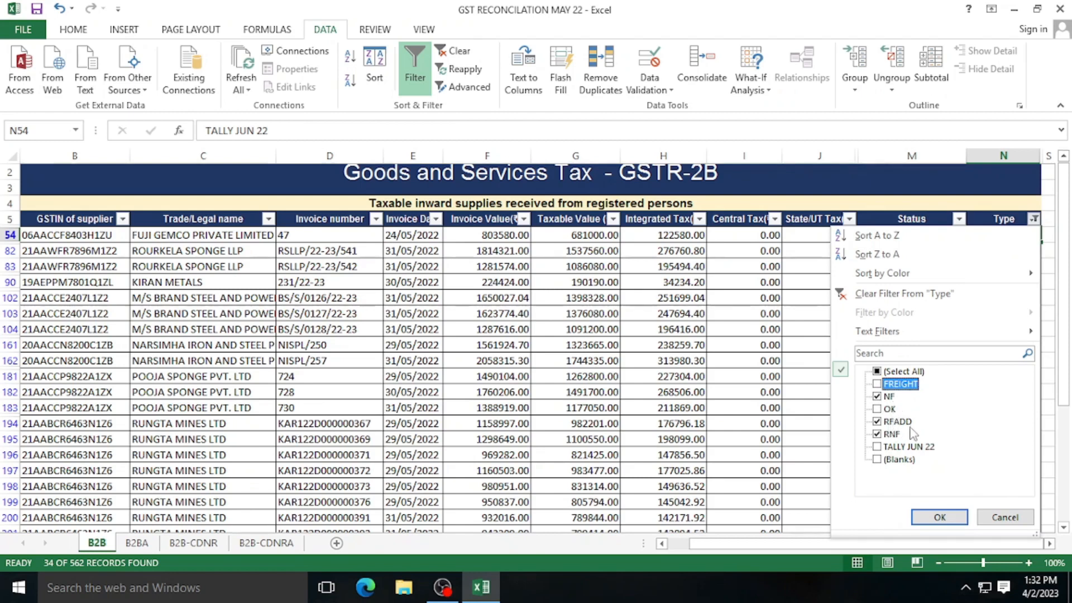
click(937, 517)
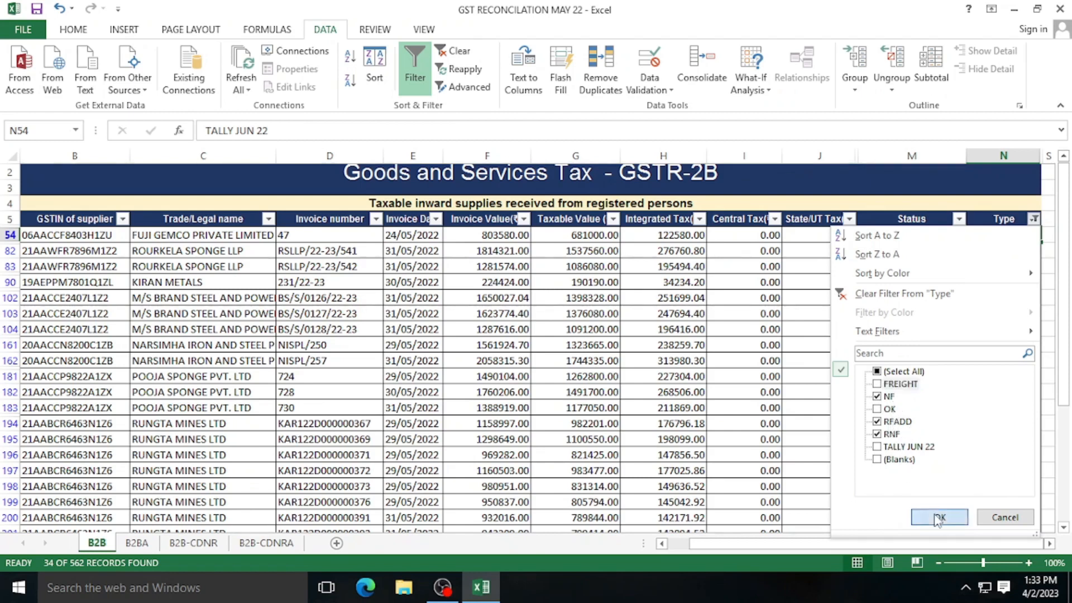
- Review row 283's NF Type against its invoice value, taxable value and central tax
scroll(885, 443, down, 2)
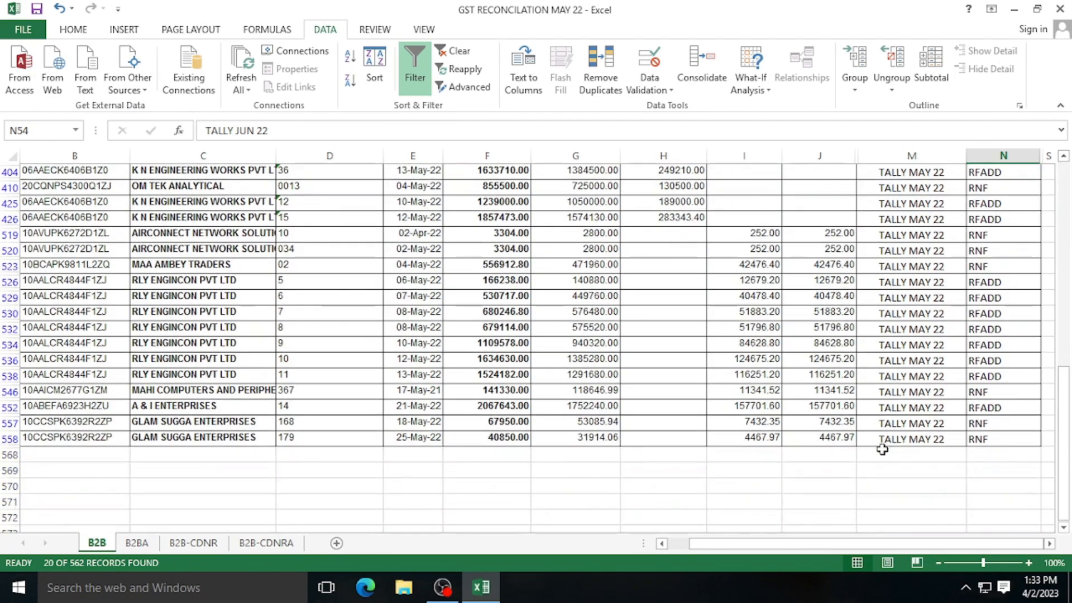
scroll(882, 447, up, 2)
scroll(882, 446, up, 1)
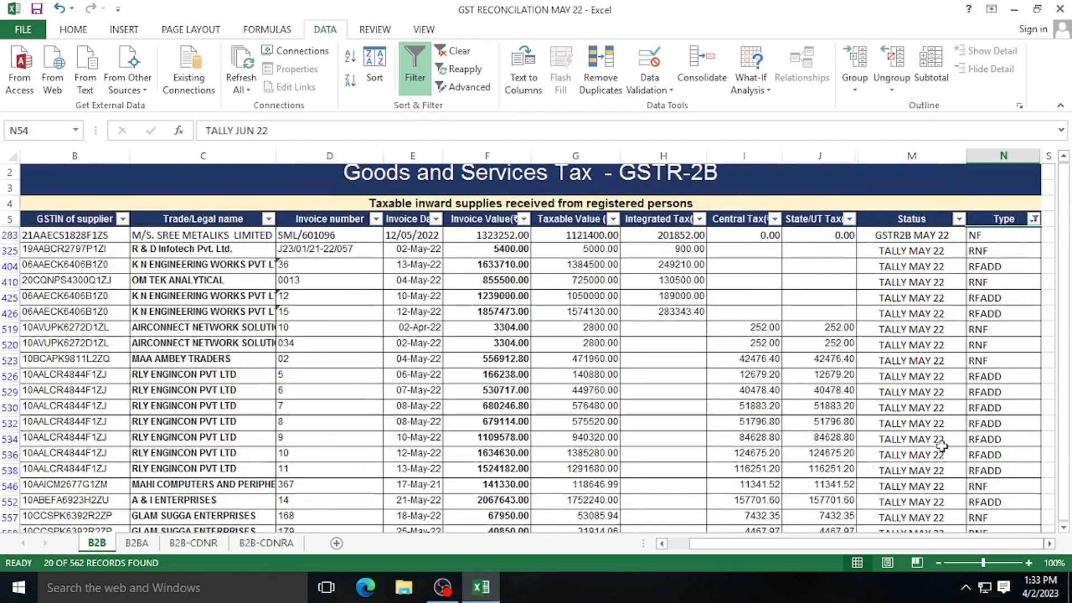
click(987, 233)
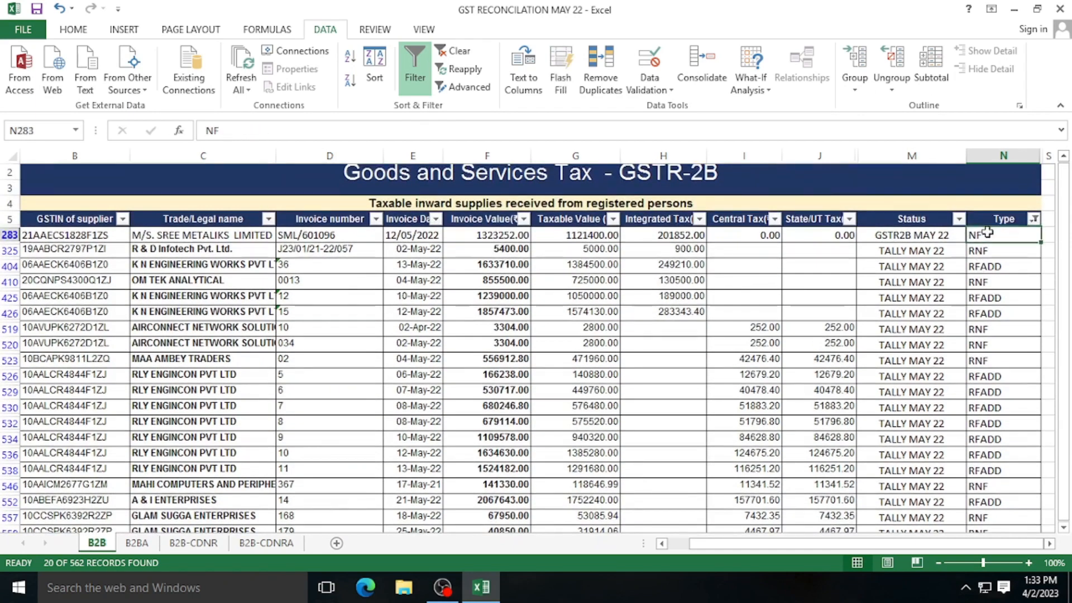
click(568, 236)
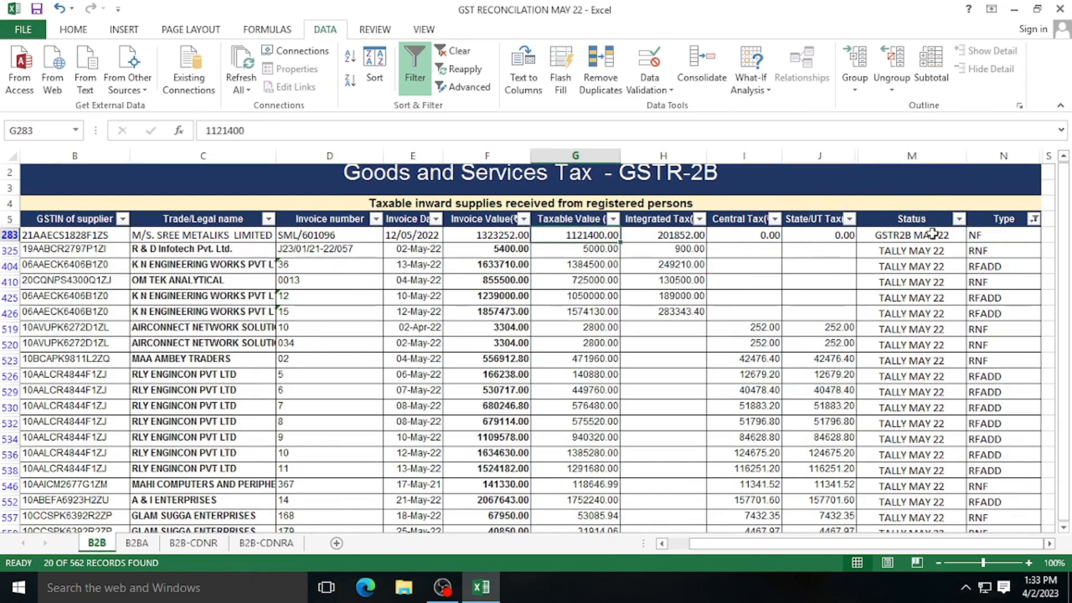
click(978, 238)
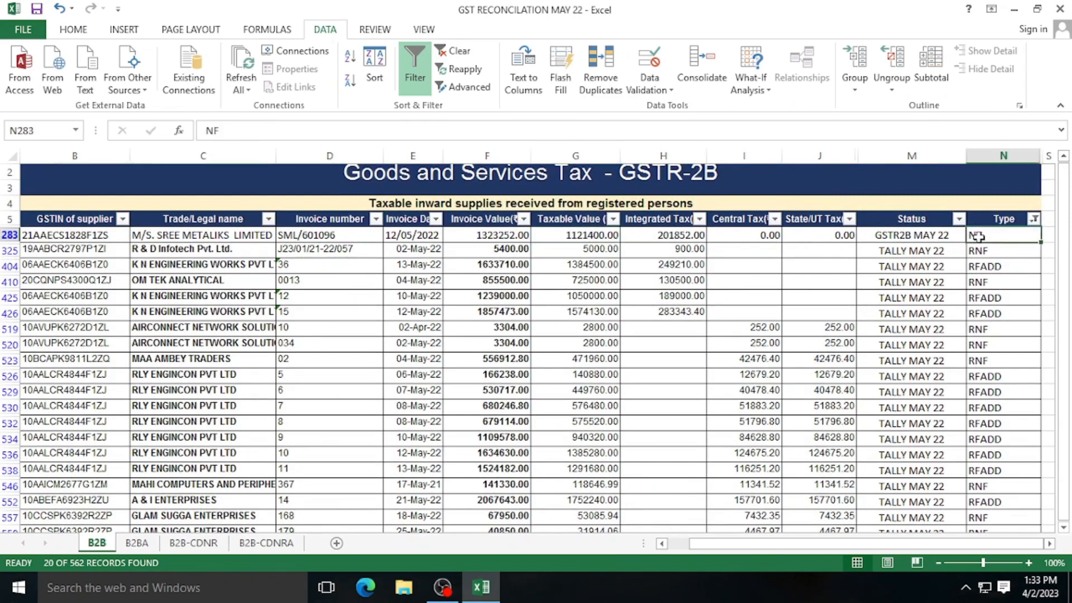
click(508, 235)
click(580, 234)
click(759, 231)
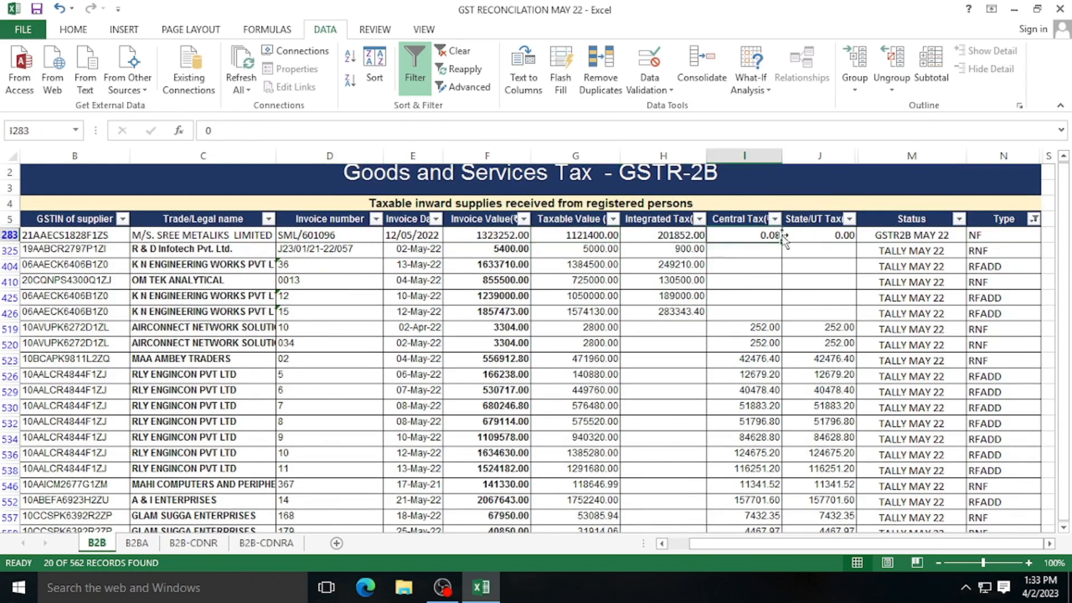
click(980, 237)
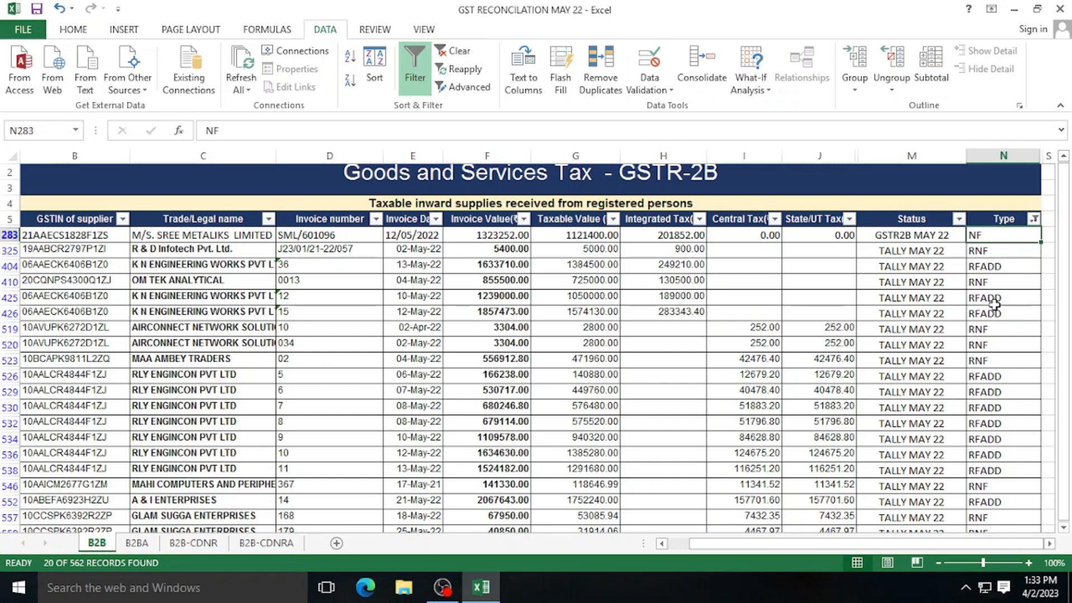
click(1034, 219)
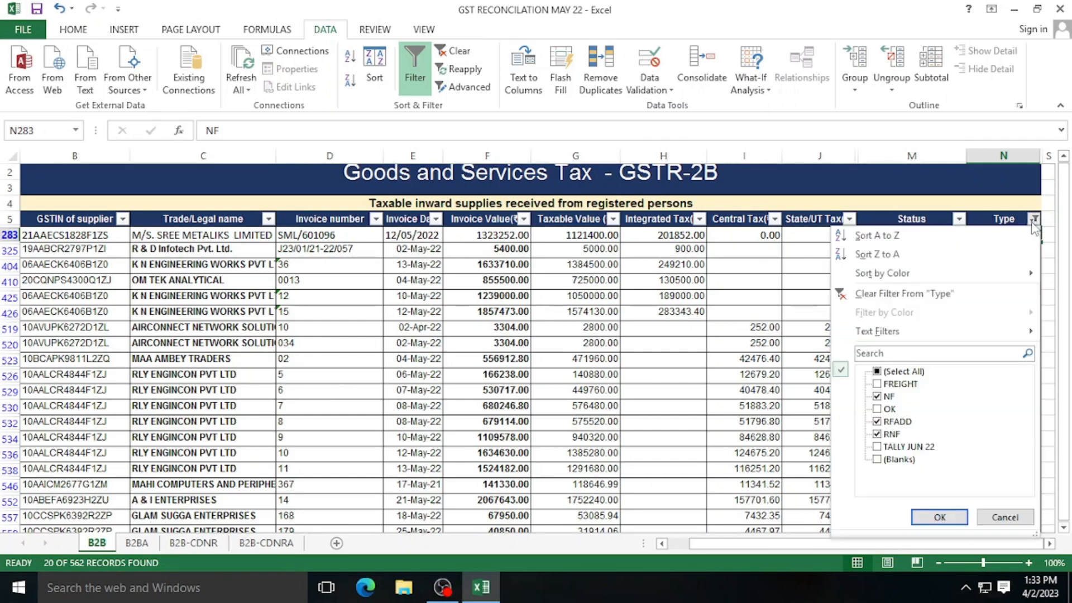
click(877, 371)
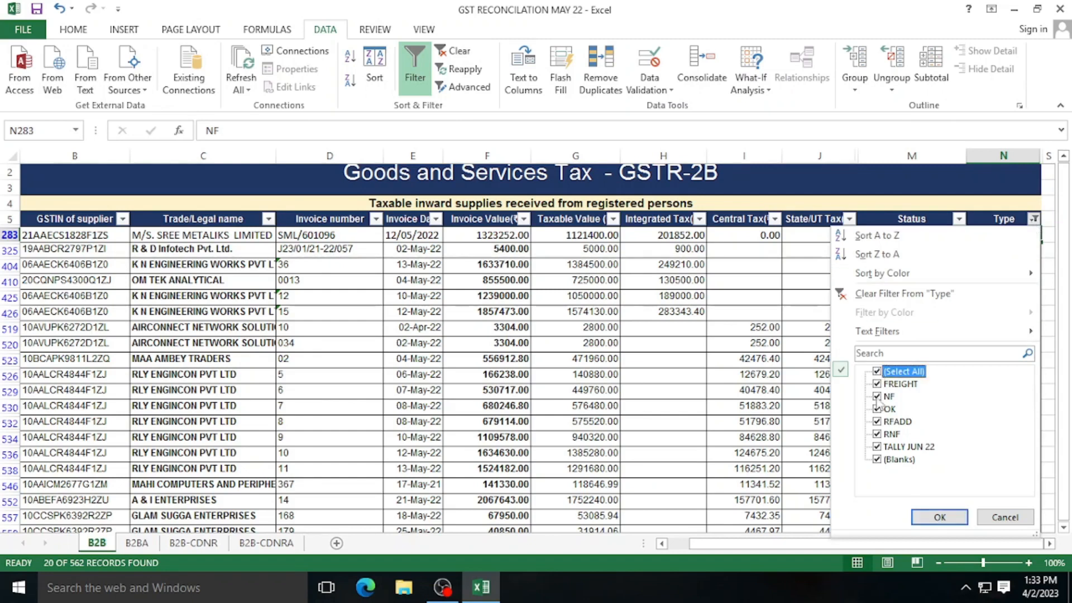
click(878, 371)
click(877, 409)
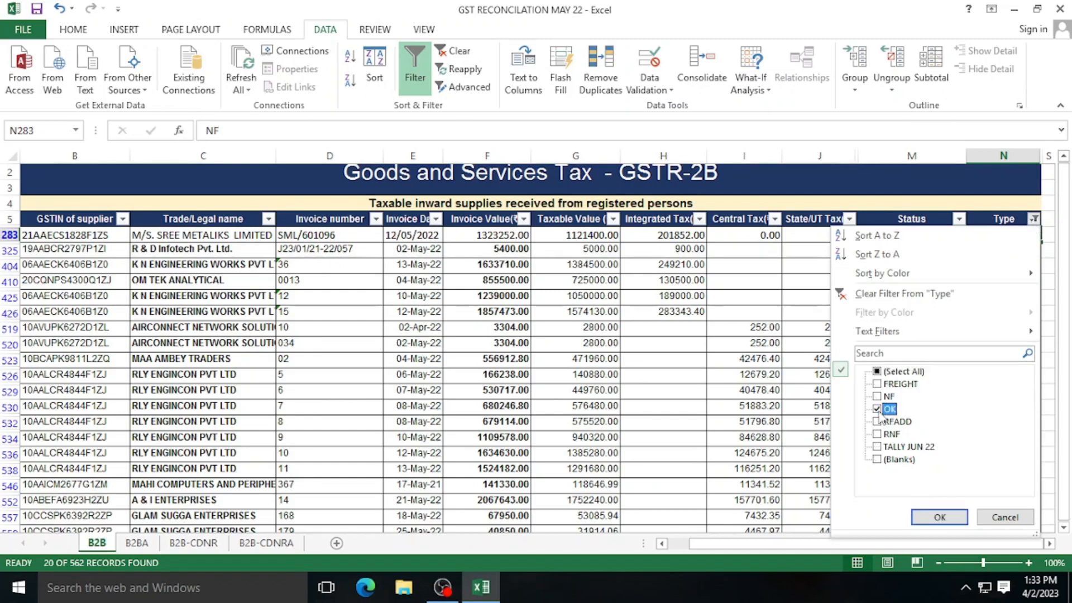
click(940, 517)
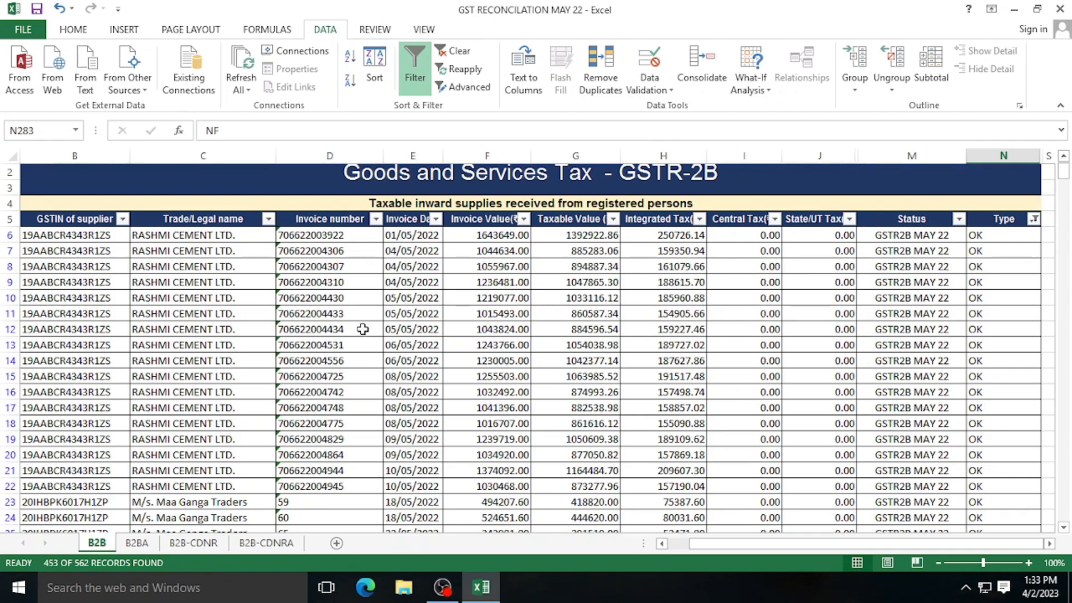
click(339, 302)
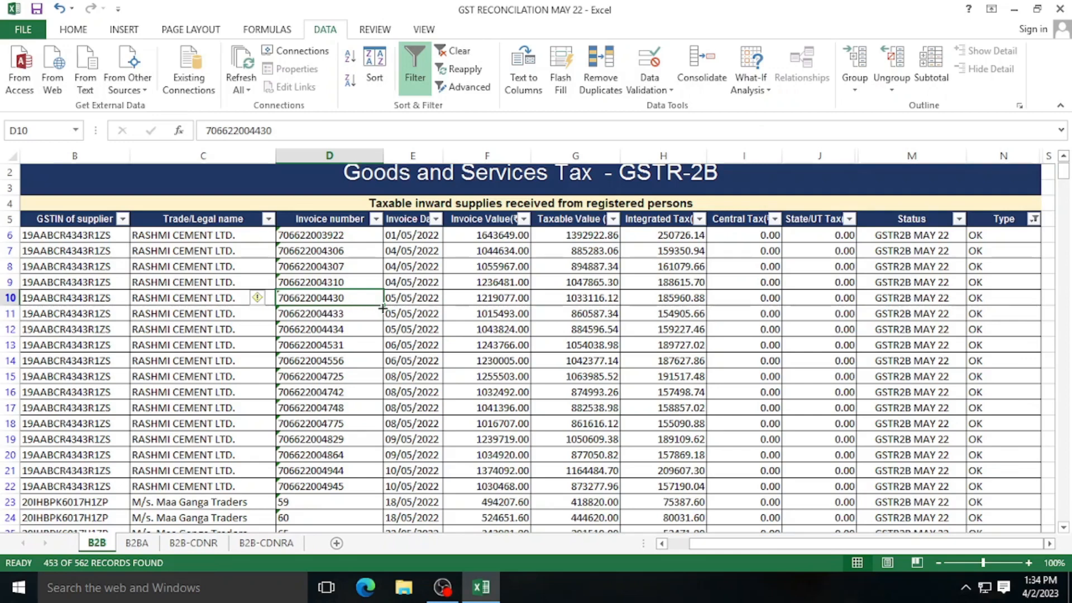
scroll(374, 385, down, 2)
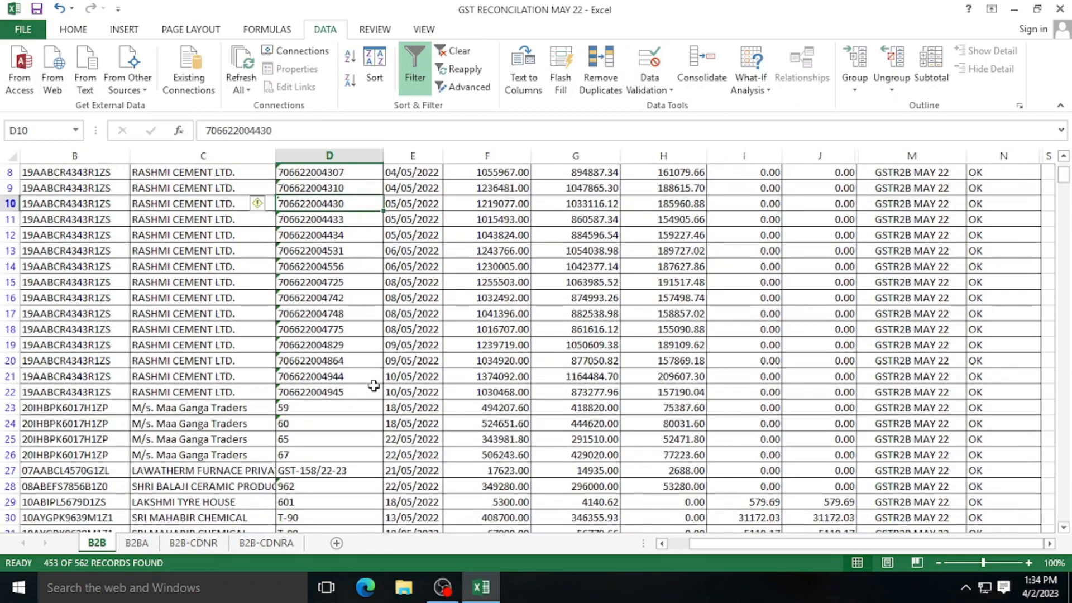
scroll(374, 385, down, 2)
click(322, 377)
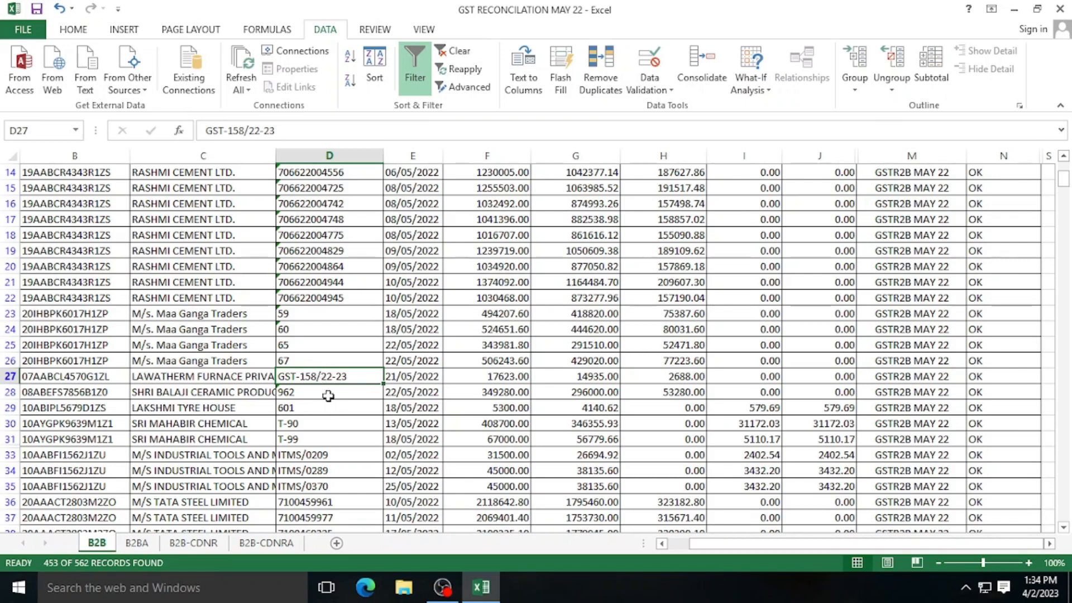
click(328, 394)
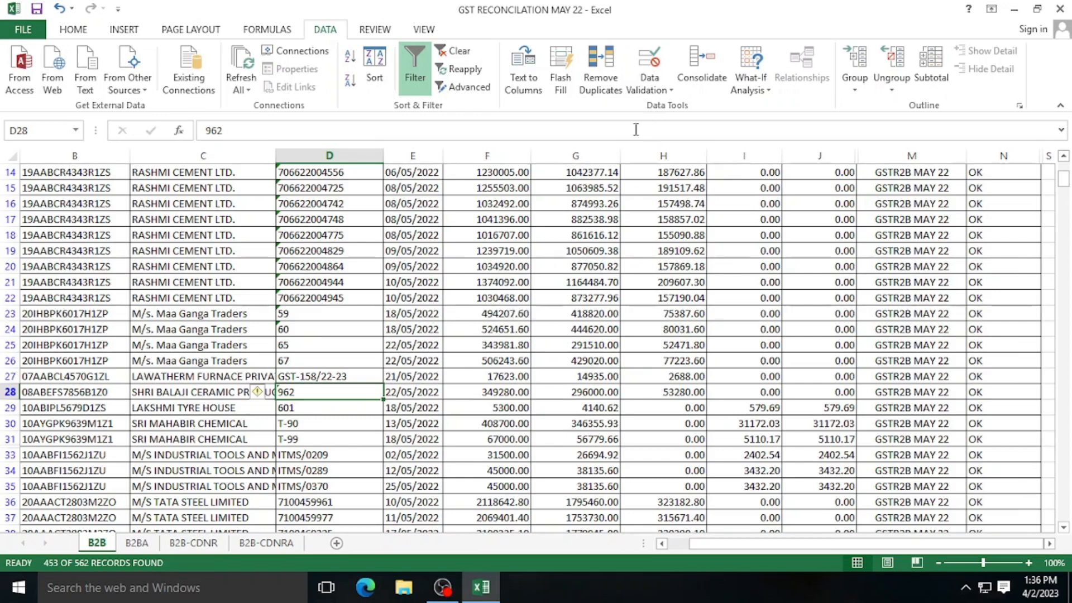
mouse_move(445, 596)
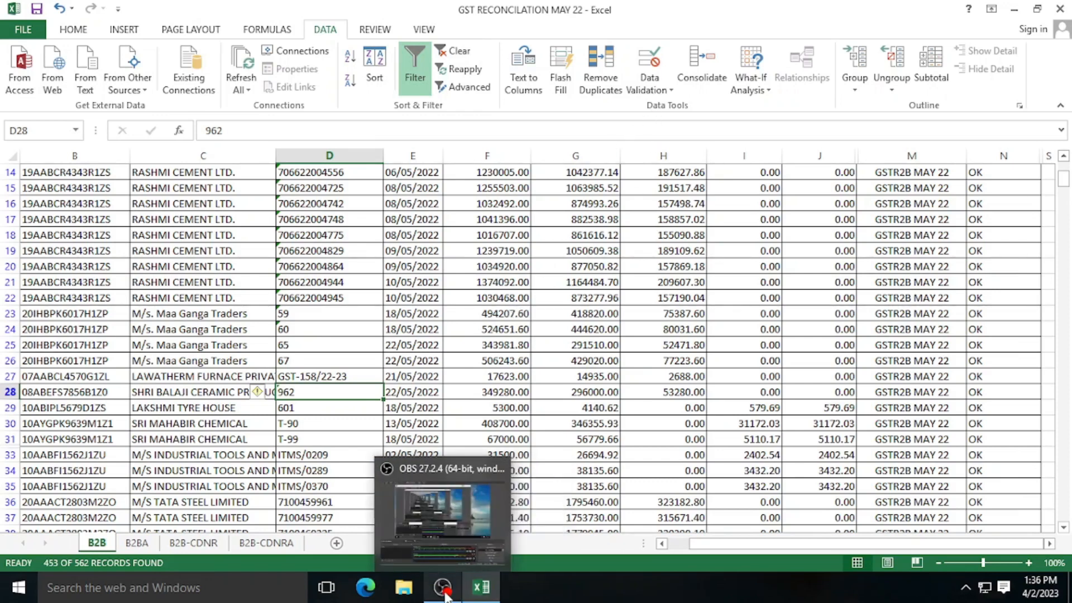
click(445, 595)
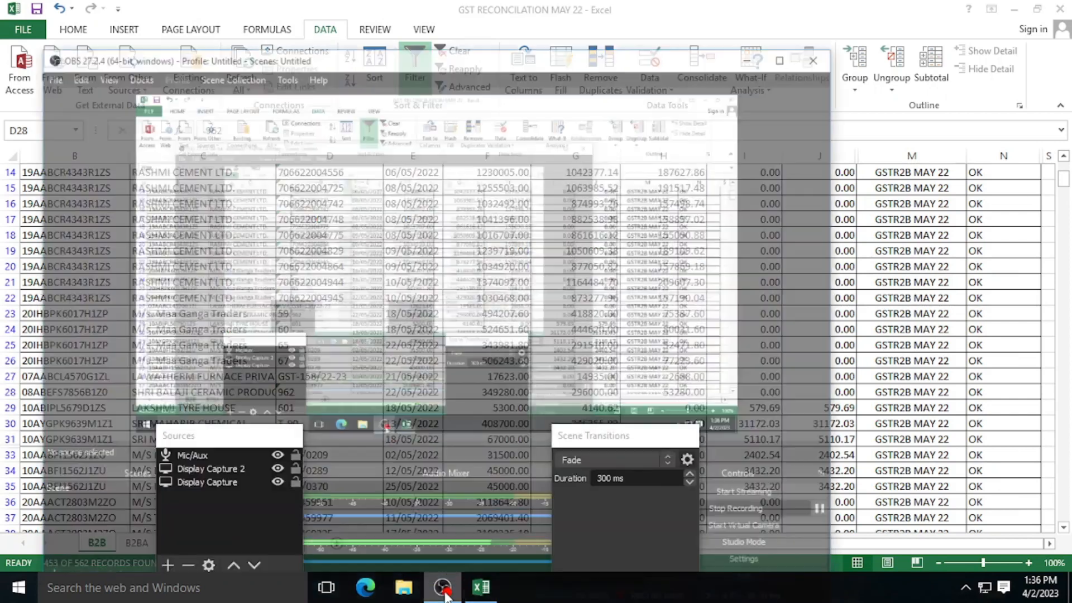